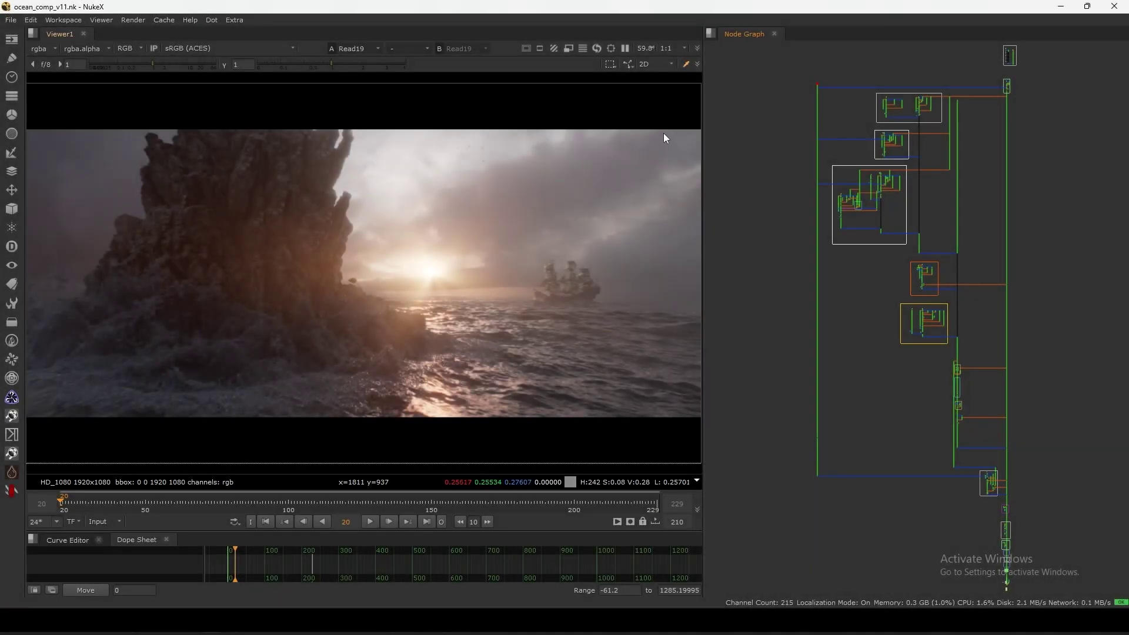
pyautogui.moveTo(683, 104); pyautogui.dragTo(40, 453)
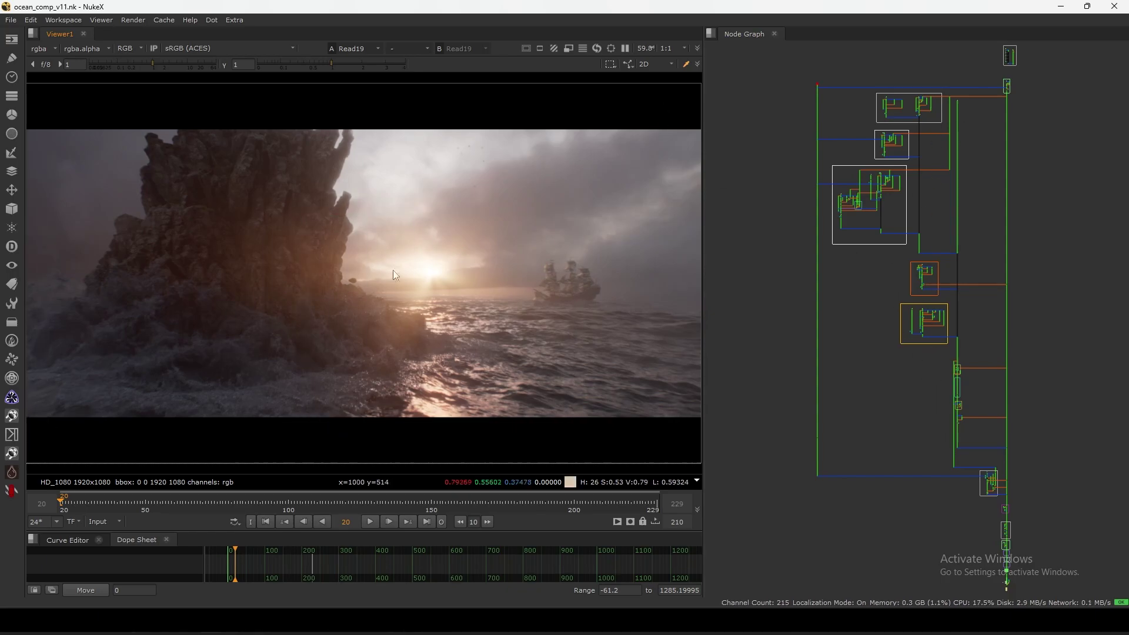
pyautogui.moveTo(665, 109); pyautogui.dragTo(39, 441)
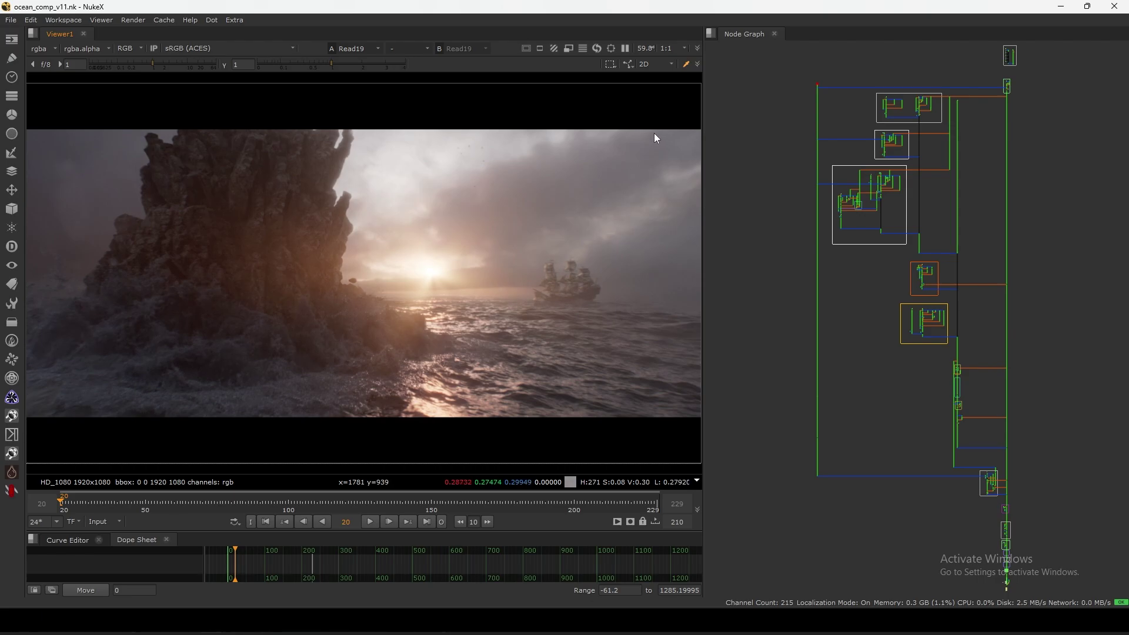
pyautogui.moveTo(671, 132); pyautogui.dragTo(287, 382)
# - Examine the LENS FX FOR COMP note below the output nodes in the node graph
pyautogui.moveTo(914, 399); pyautogui.dragTo(849, 151, button='middle')
pyautogui.scroll(10, 941, 294)
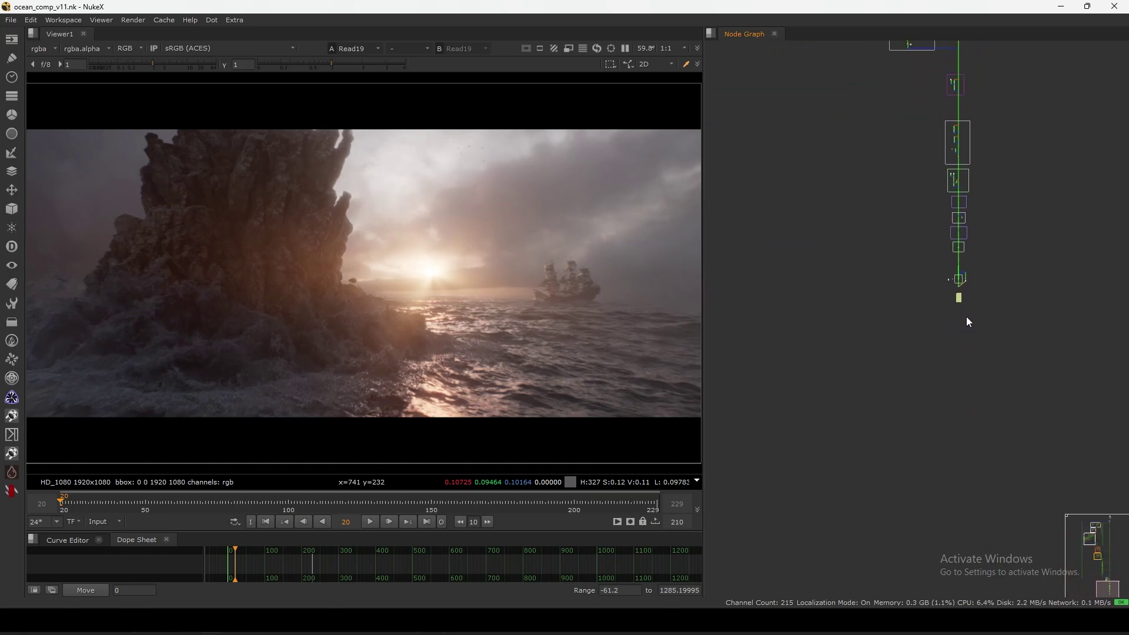
pyautogui.moveTo(675, 117); pyautogui.dragTo(79, 418)
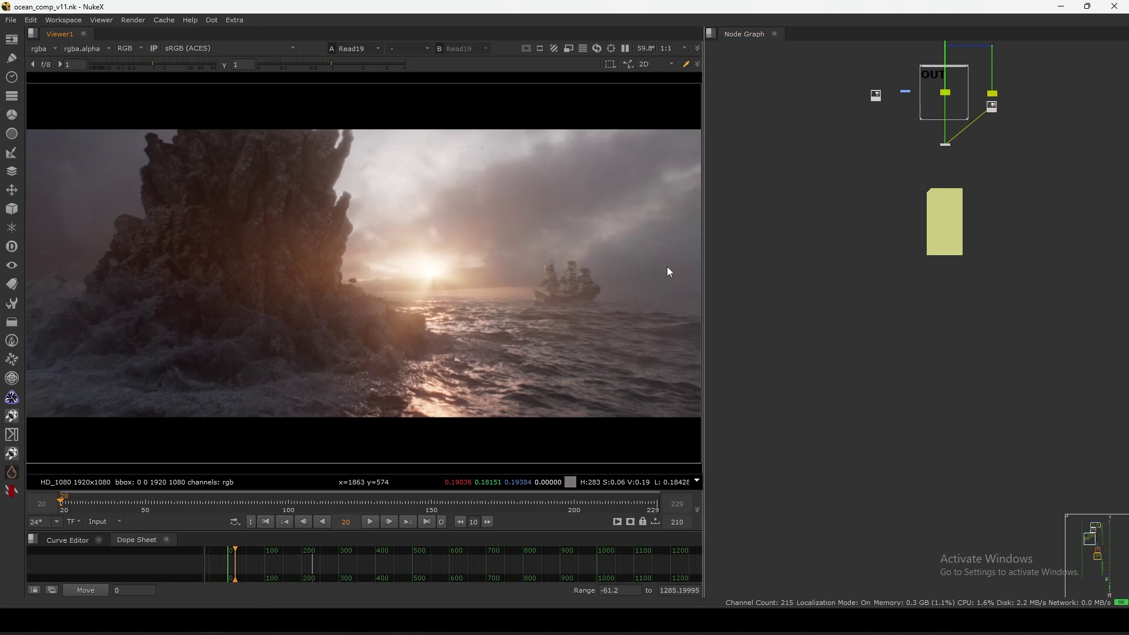
pyautogui.moveTo(686, 115); pyautogui.dragTo(367, 434)
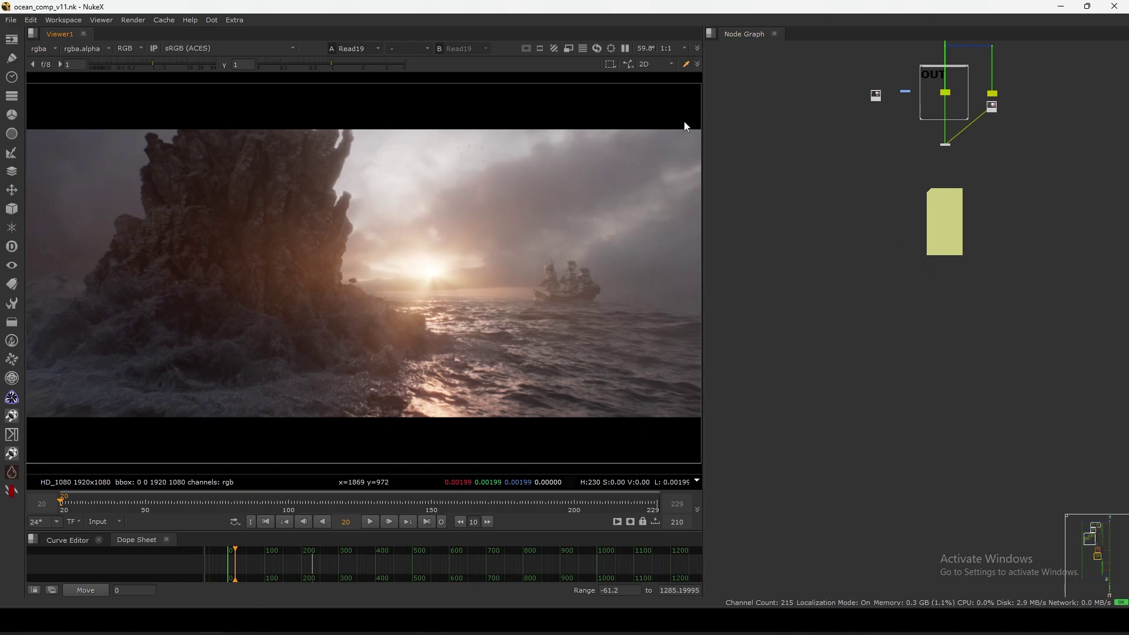
pyautogui.scroll(8, 1010, 186)
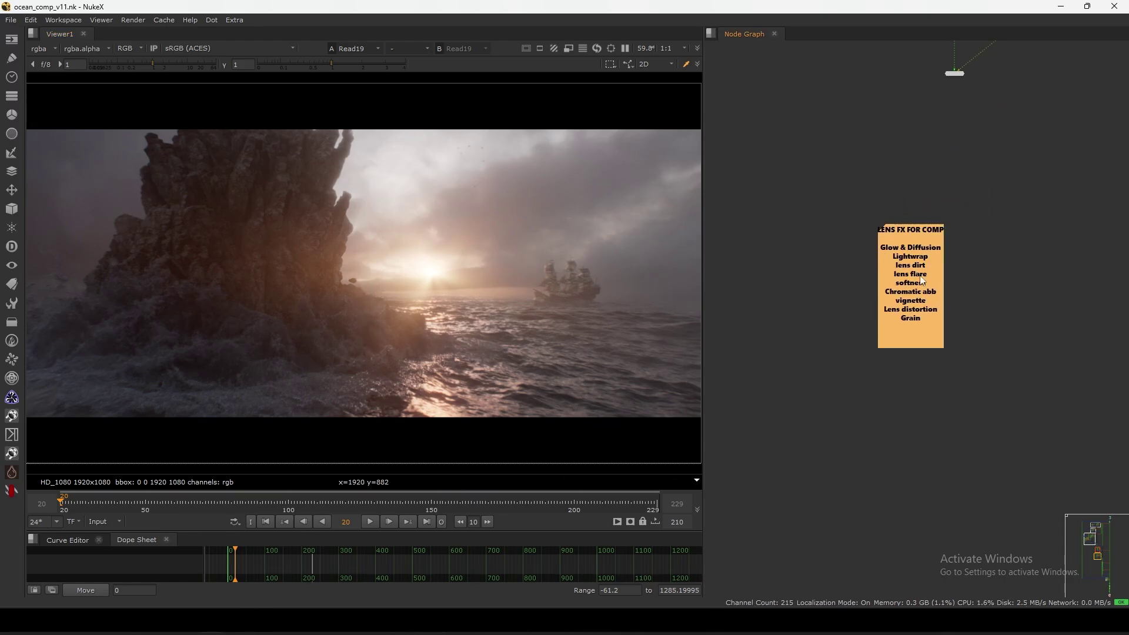
pyautogui.moveTo(976, 232); pyautogui.dragTo(970, 219, button='middle')
pyautogui.moveTo(1045, 96); pyautogui.dragTo(757, 190)
pyautogui.moveTo(1031, 165); pyautogui.dragTo(750, 400)
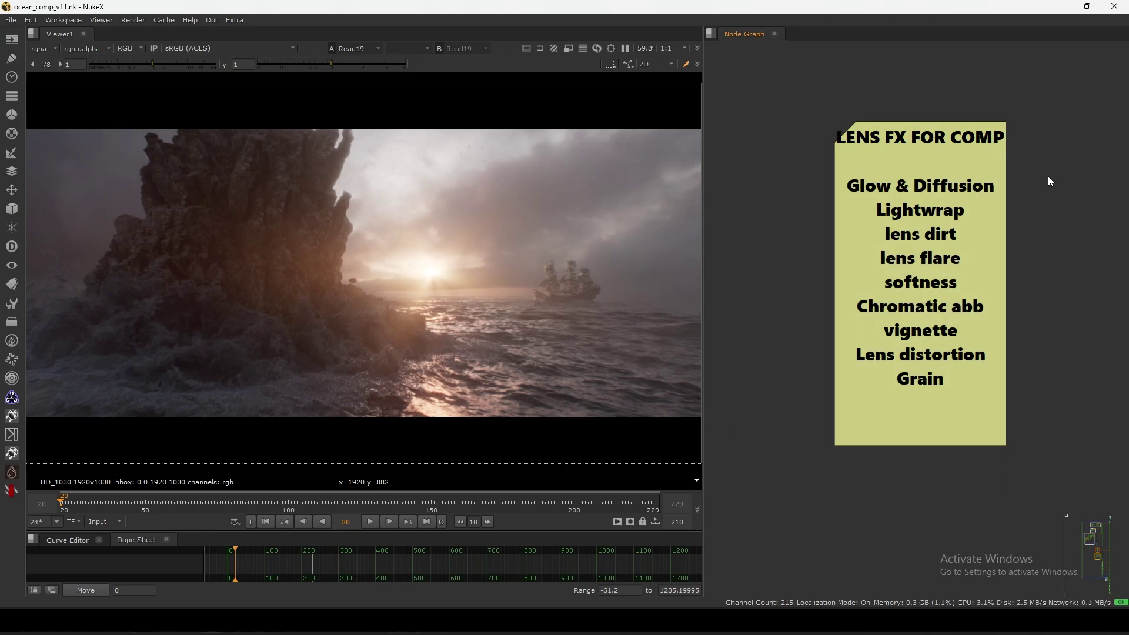
pyautogui.moveTo(1047, 175); pyautogui.dragTo(762, 411)
pyautogui.moveTo(1028, 169); pyautogui.dragTo(819, 205)
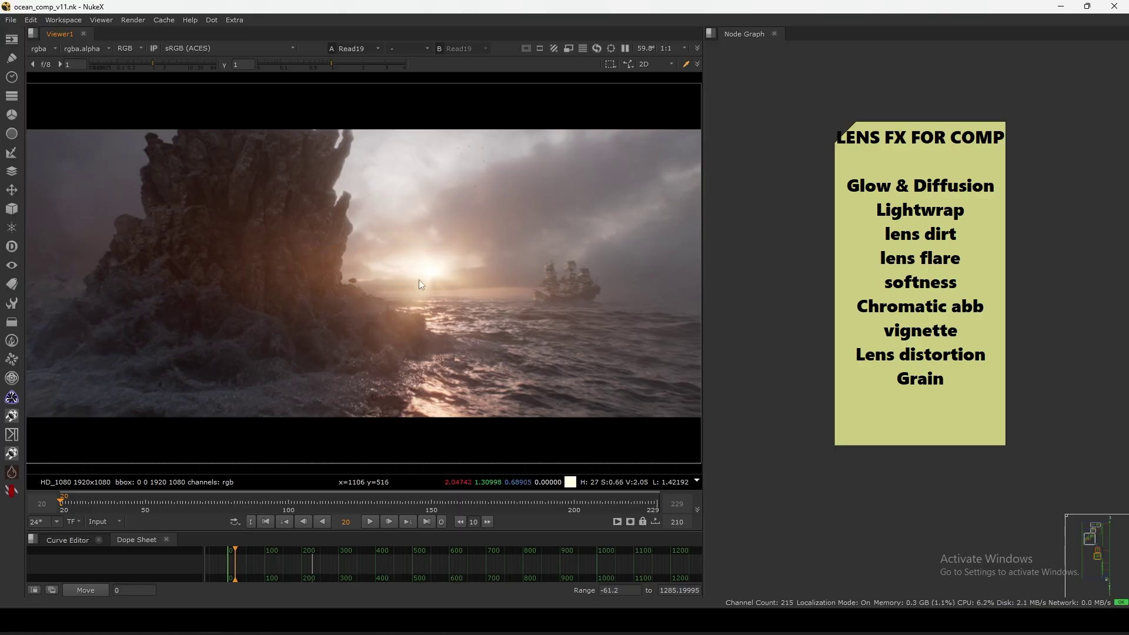
# - Inspect the glow around the sun and the light wrapping along the rock's edge against the sky
pyautogui.moveTo(419, 280); pyautogui.dragTo(298, 352)
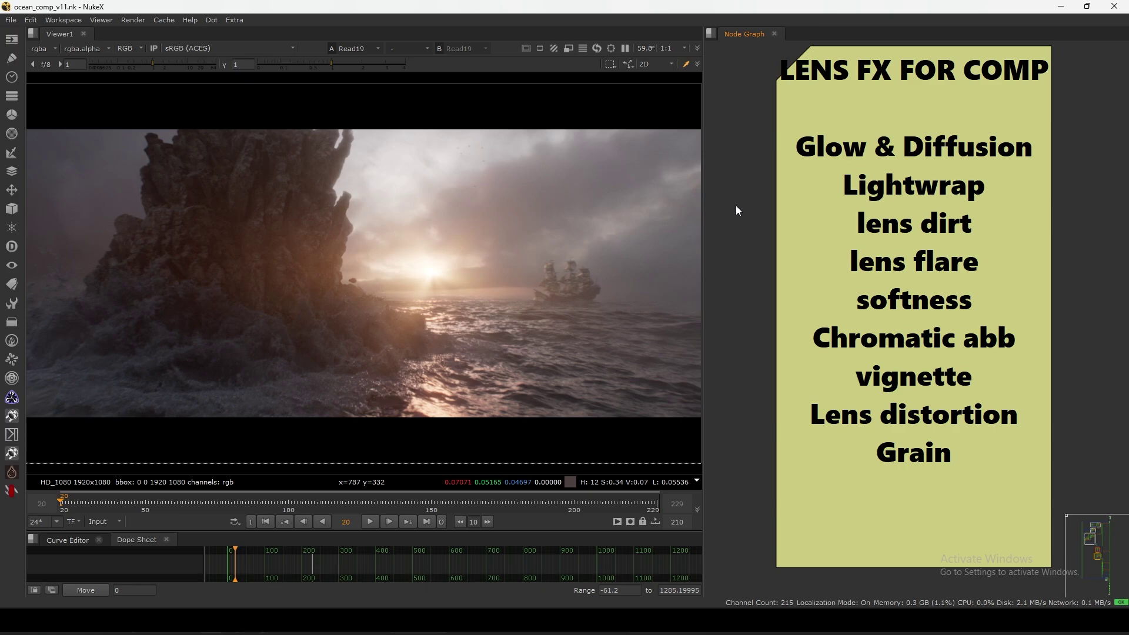
pyautogui.scroll(5, 386, 246)
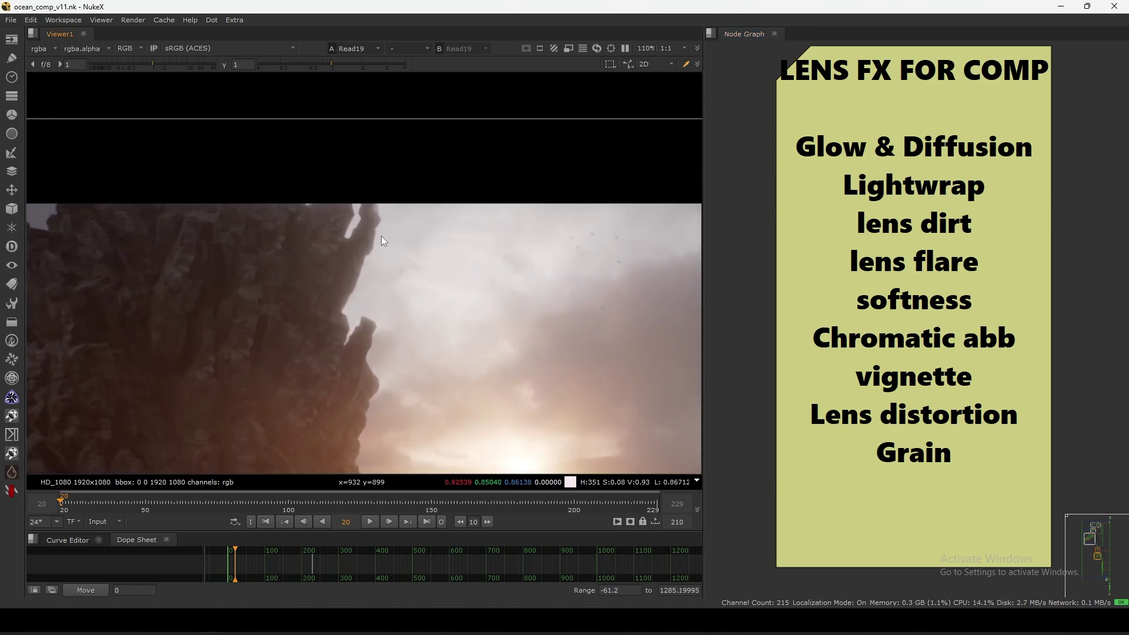
pyautogui.moveTo(376, 380); pyautogui.dragTo(371, 242, button='middle')
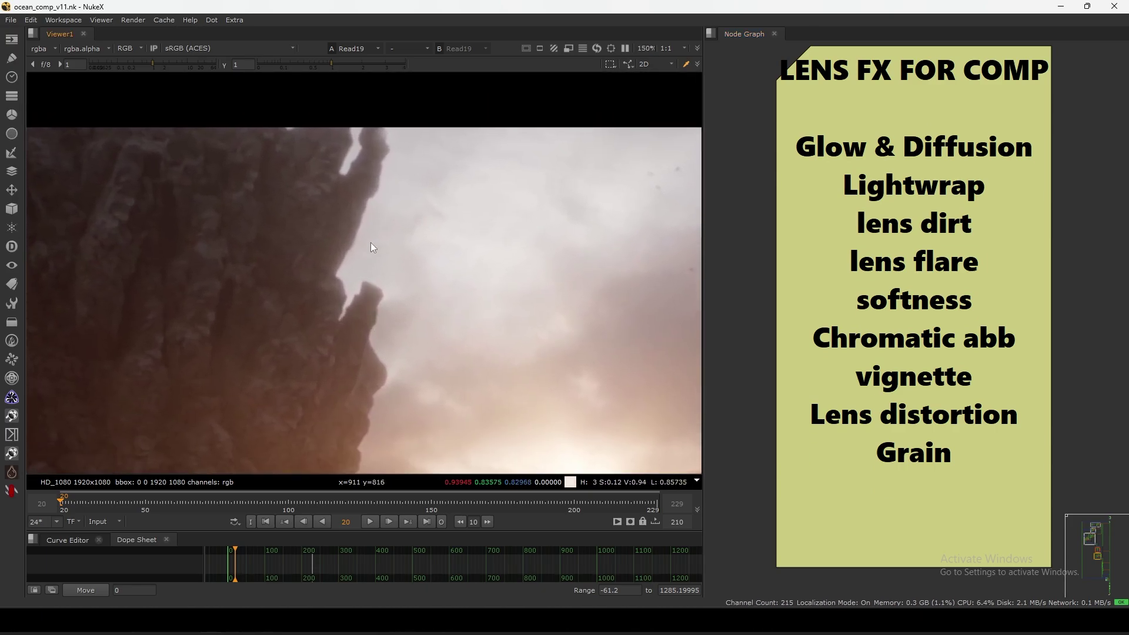
pyautogui.moveTo(379, 303); pyautogui.dragTo(372, 247, button='middle')
pyautogui.press('f')
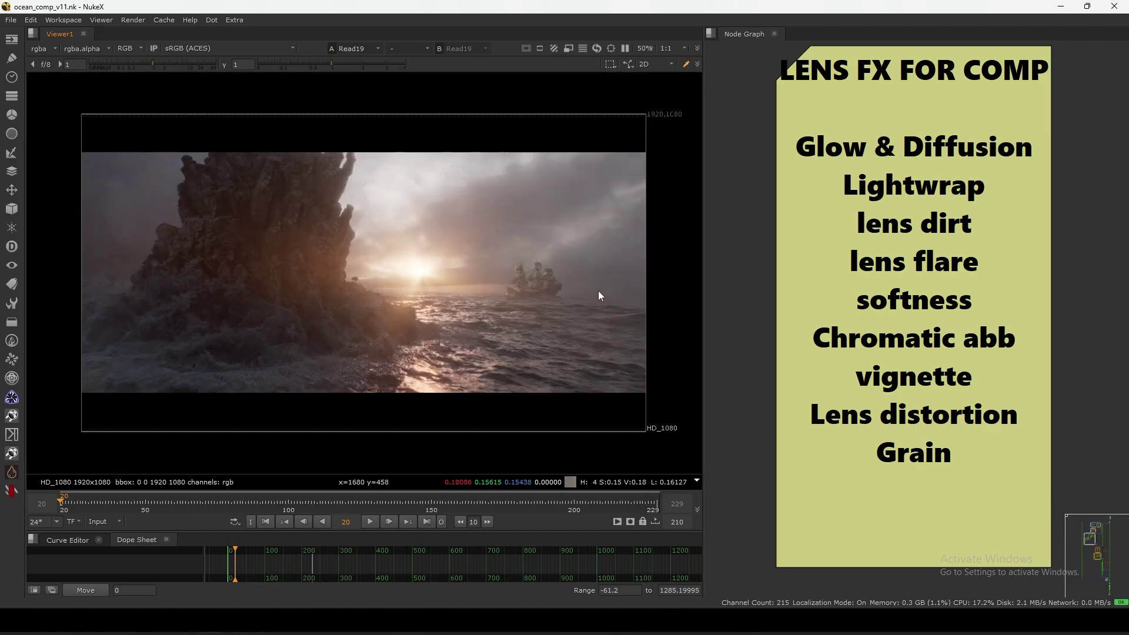
# - Inspect the dark rock and the hazy sky beside it in the final comp for lens dirt
pyautogui.moveTo(879, 234); pyautogui.dragTo(873, 249)
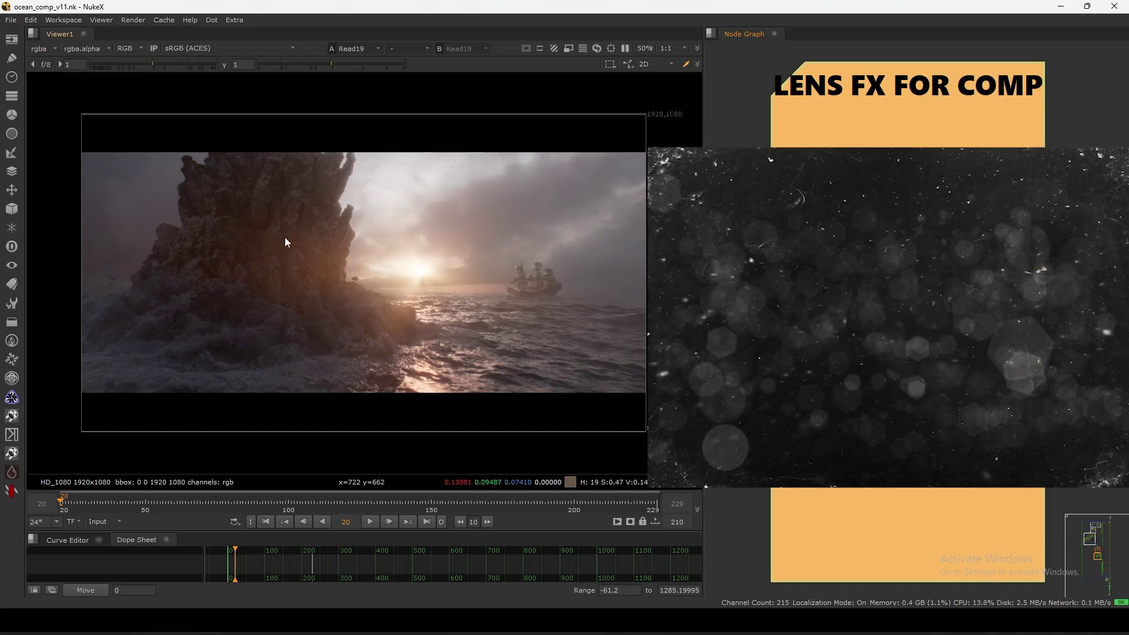
pyautogui.moveTo(253, 325); pyautogui.dragTo(253, 327)
pyautogui.scroll(3, 153, 192)
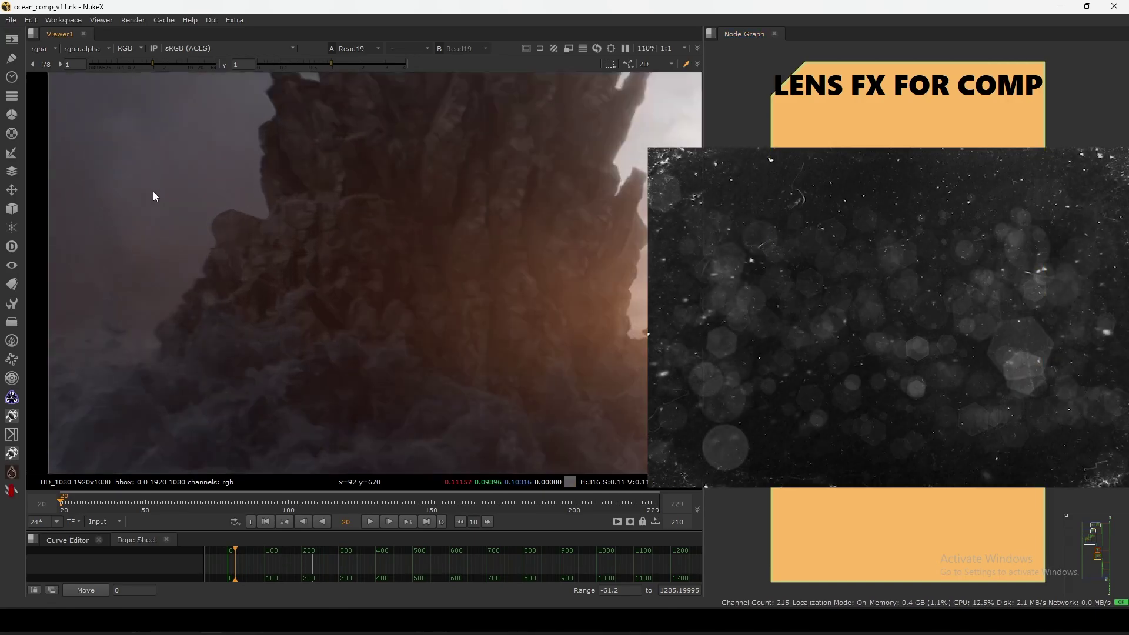
pyautogui.moveTo(127, 224); pyautogui.dragTo(180, 147, button='middle')
pyautogui.scroll(-4, 357, 223)
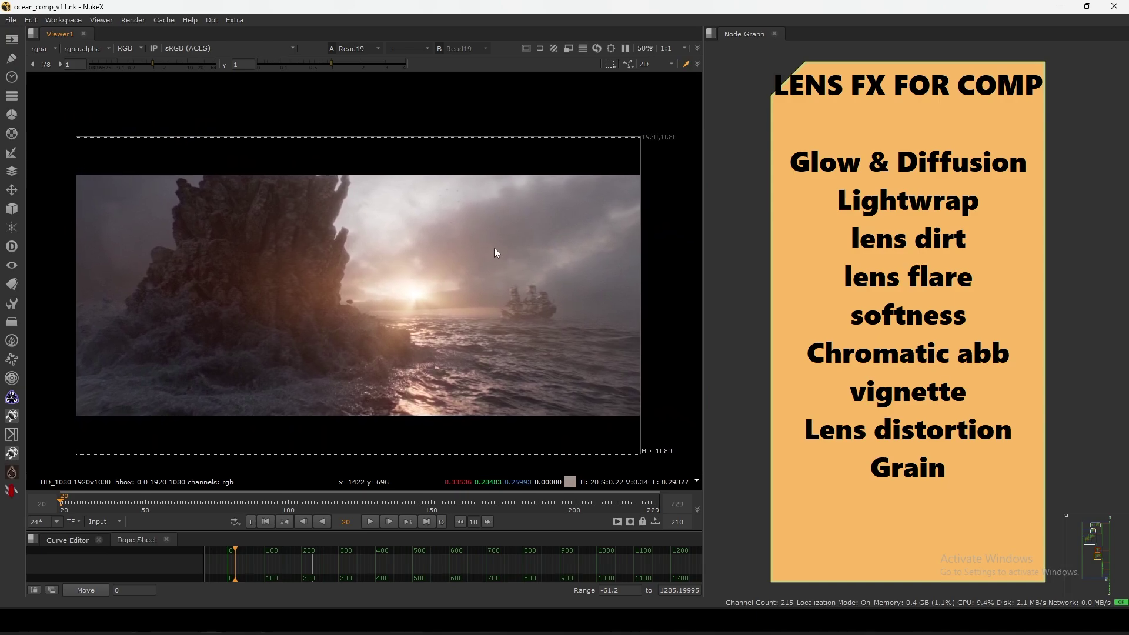
pyautogui.moveTo(494, 249); pyautogui.dragTo(493, 243, button='middle')
pyautogui.moveTo(930, 324); pyautogui.dragTo(937, 314, button='middle')
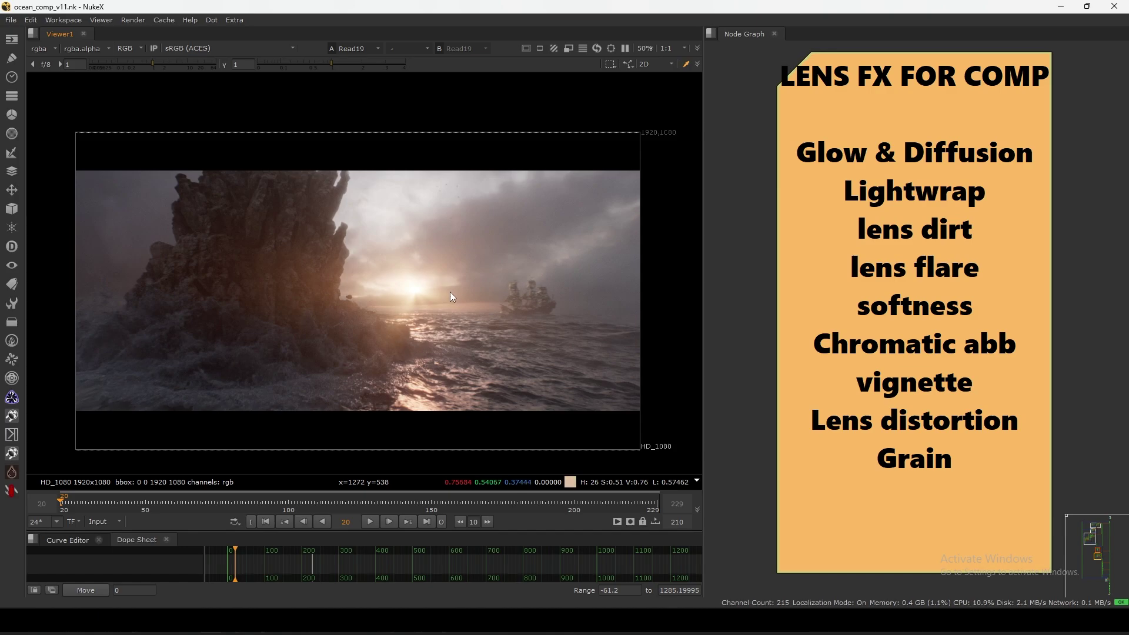
pyautogui.press('f')
# - Inspect the softness of the rock face and water spray close up in the final comp
pyautogui.moveTo(908, 312); pyautogui.dragTo(909, 280, button='middle')
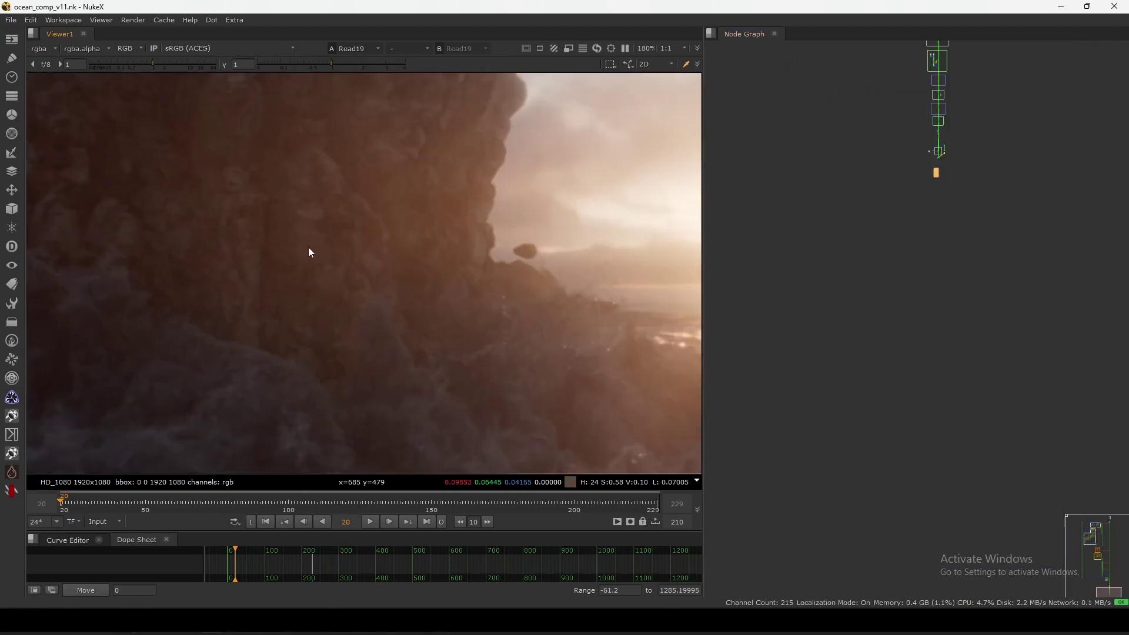
pyautogui.scroll(3, 308, 247)
pyautogui.moveTo(308, 247); pyautogui.dragTo(302, 331, button='middle')
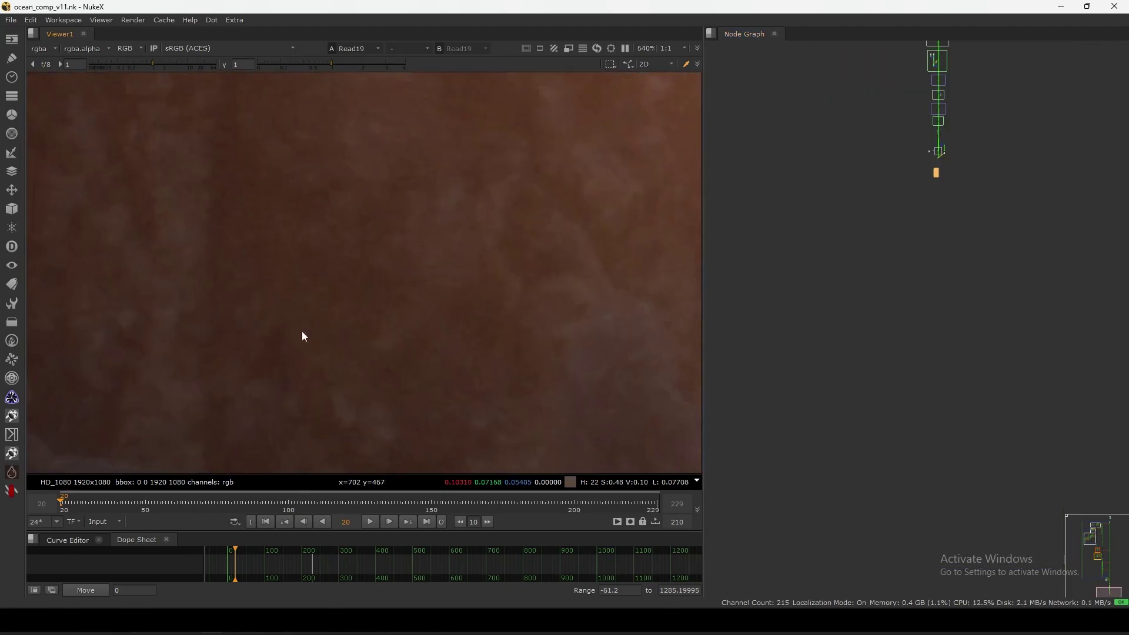
pyautogui.scroll(-4, 376, 358)
pyautogui.scroll(6, 388, 335)
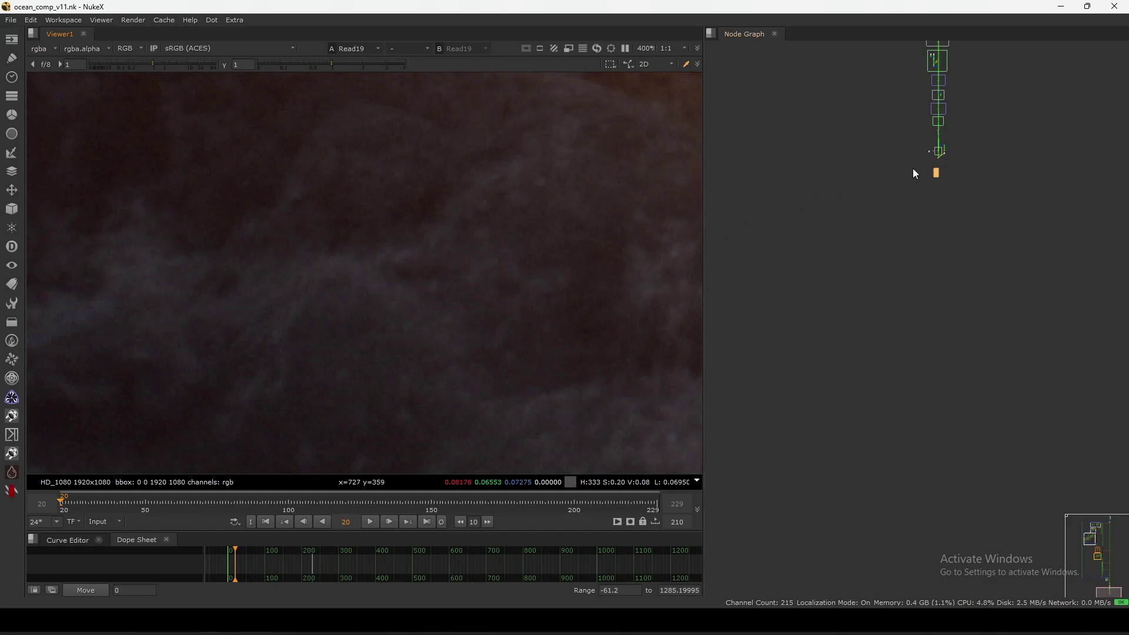
# - Display the Read25 water render in the viewer
pyautogui.scroll(8, 855, 346)
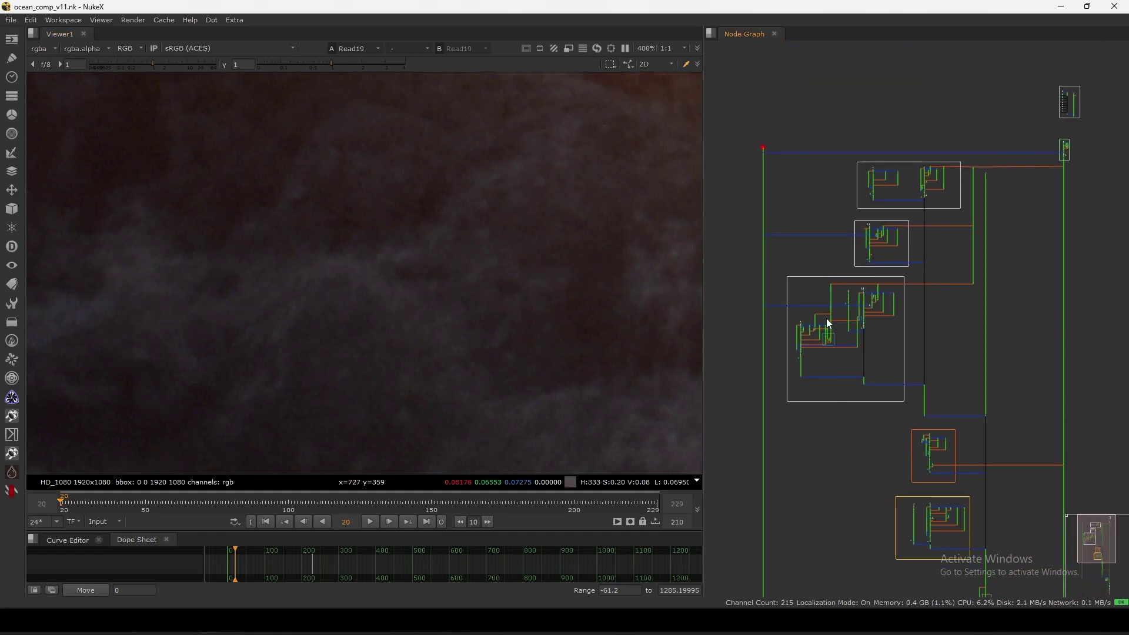
pyautogui.scroll(10, 829, 323)
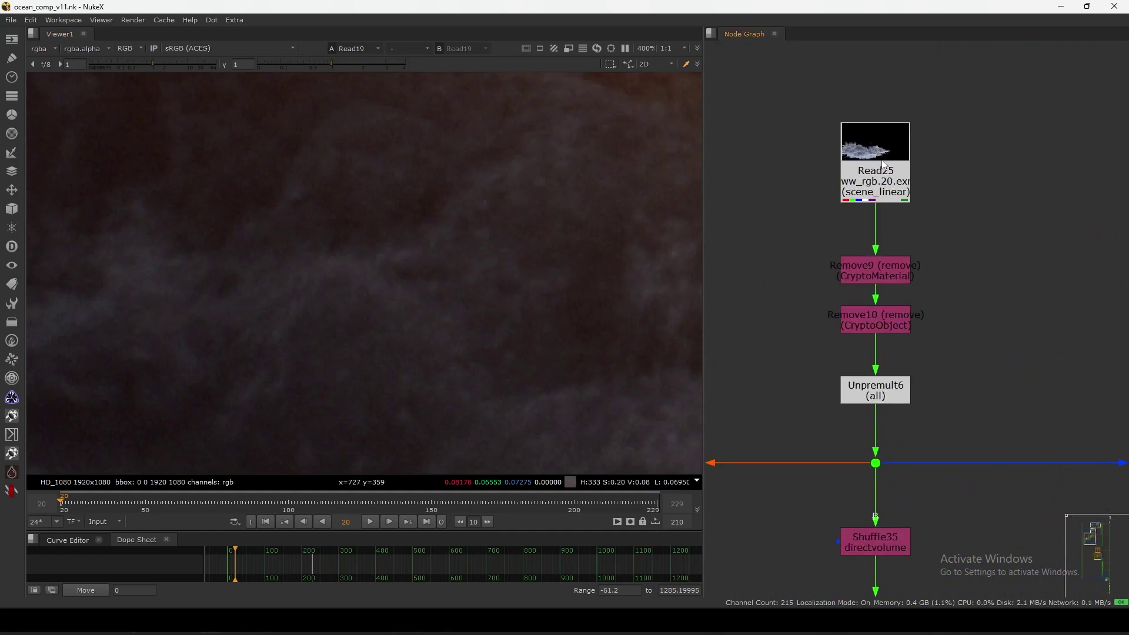
pyautogui.keyDown('ctrl'); pyautogui.keyDown('shift'); pyautogui.click(882, 164); pyautogui.keyUp('shift'); pyautogui.keyUp('ctrl')
# - Inspect the sharpness of the raw water render's foam detail at pixel level
pyautogui.scroll(-4, 479, 273)
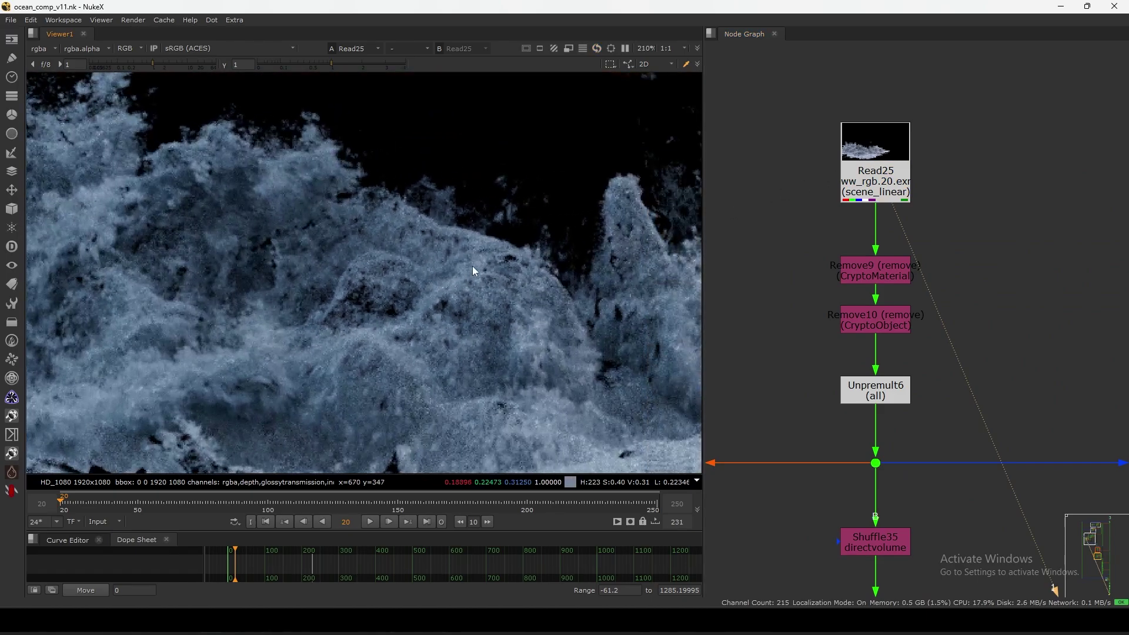
pyautogui.scroll(6, 373, 386)
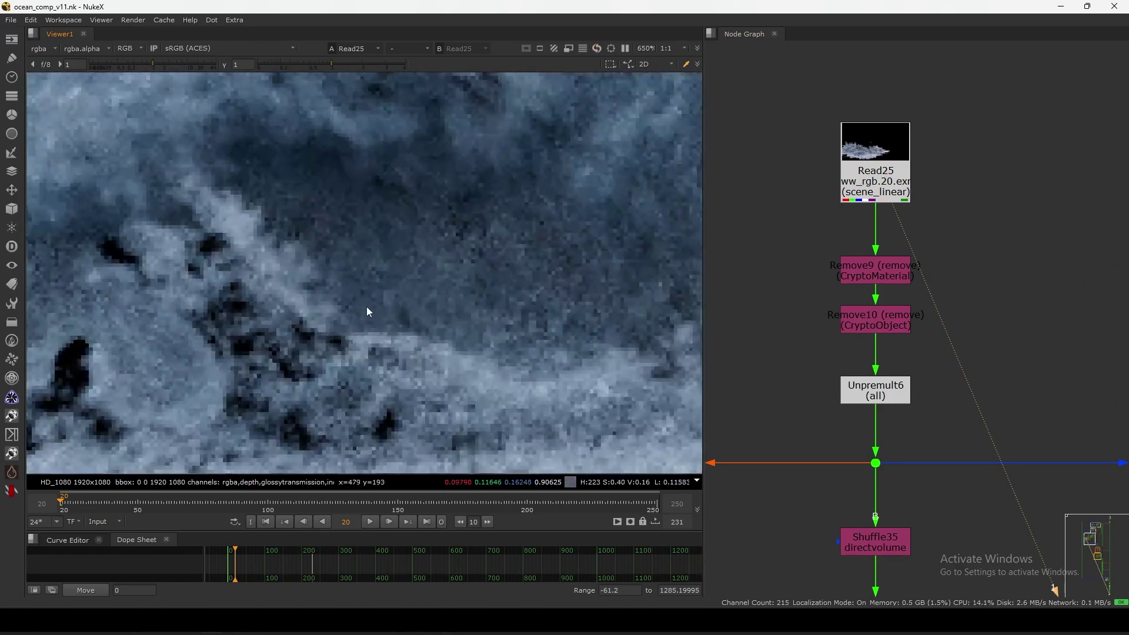
pyautogui.scroll(-5, 353, 352)
pyautogui.scroll(6, 388, 341)
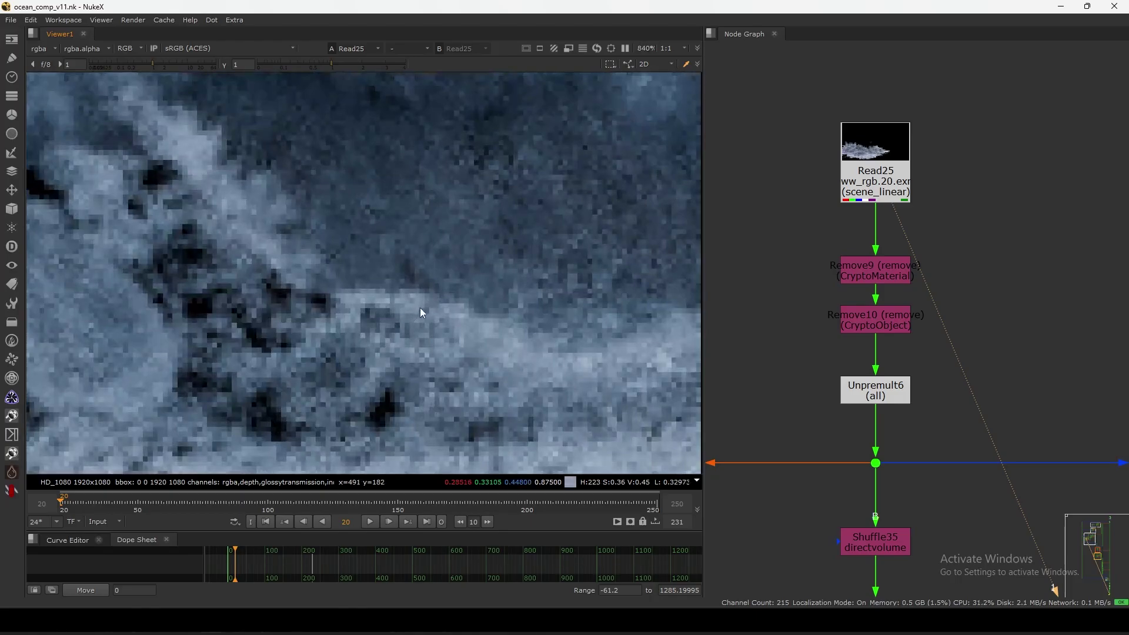
pyautogui.press('f')
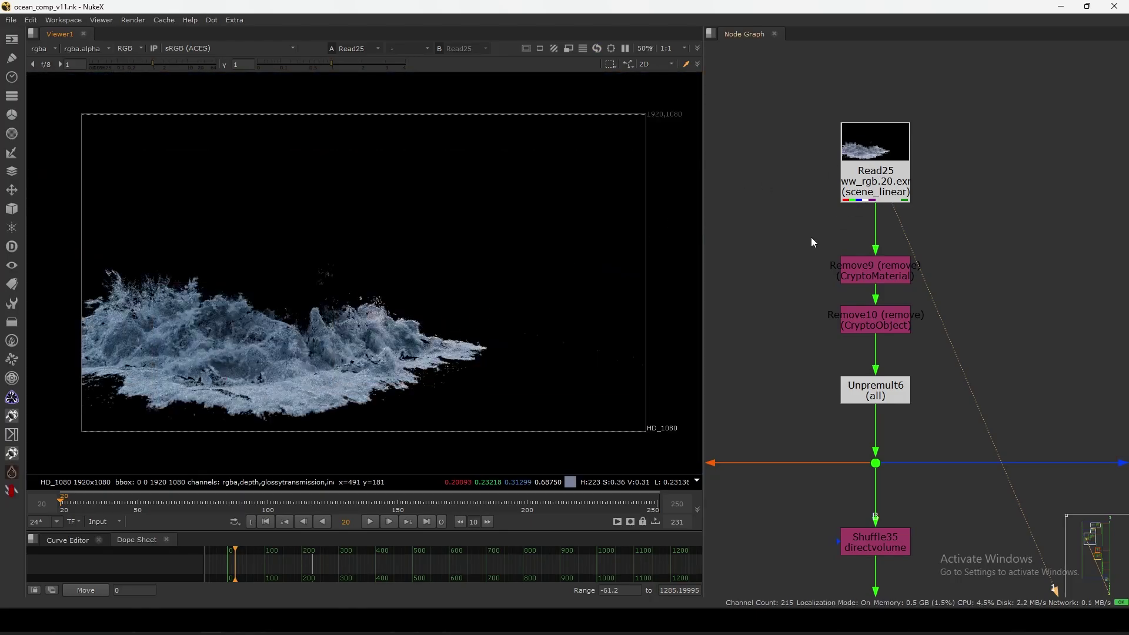
# - Display the final comp from the Read19 node near the output nodes in the viewer again
pyautogui.press('f')
pyautogui.scroll(-1, 816, 247)
pyautogui.moveTo(863, 420); pyautogui.dragTo(826, 303, button='middle')
pyautogui.moveTo(911, 404); pyautogui.dragTo(864, 284, button='middle')
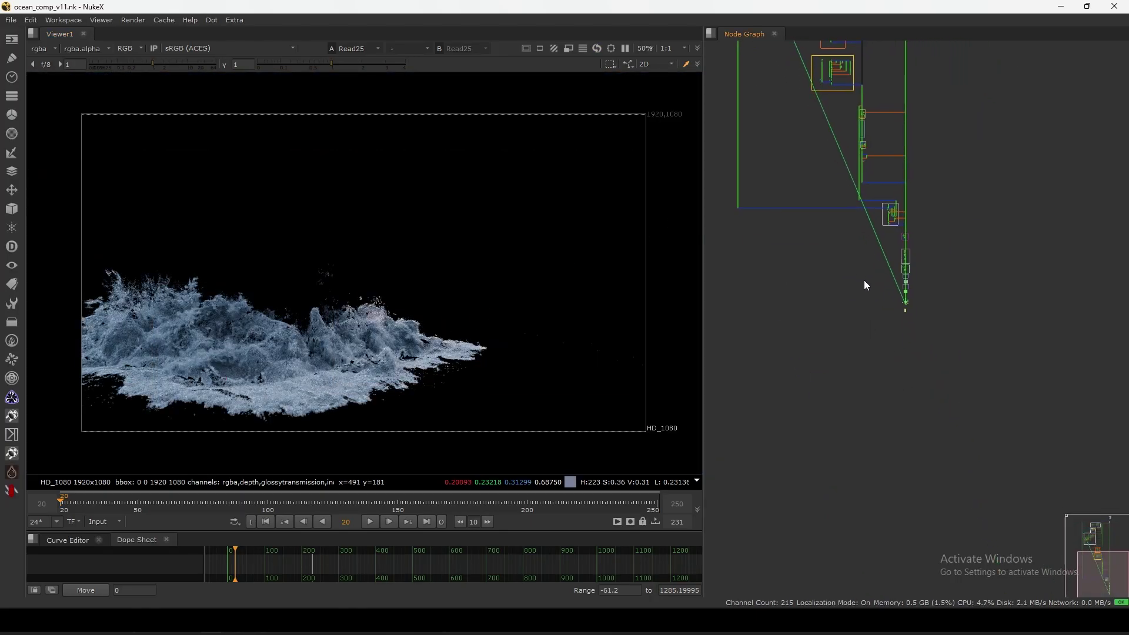
pyautogui.scroll(8, 893, 291)
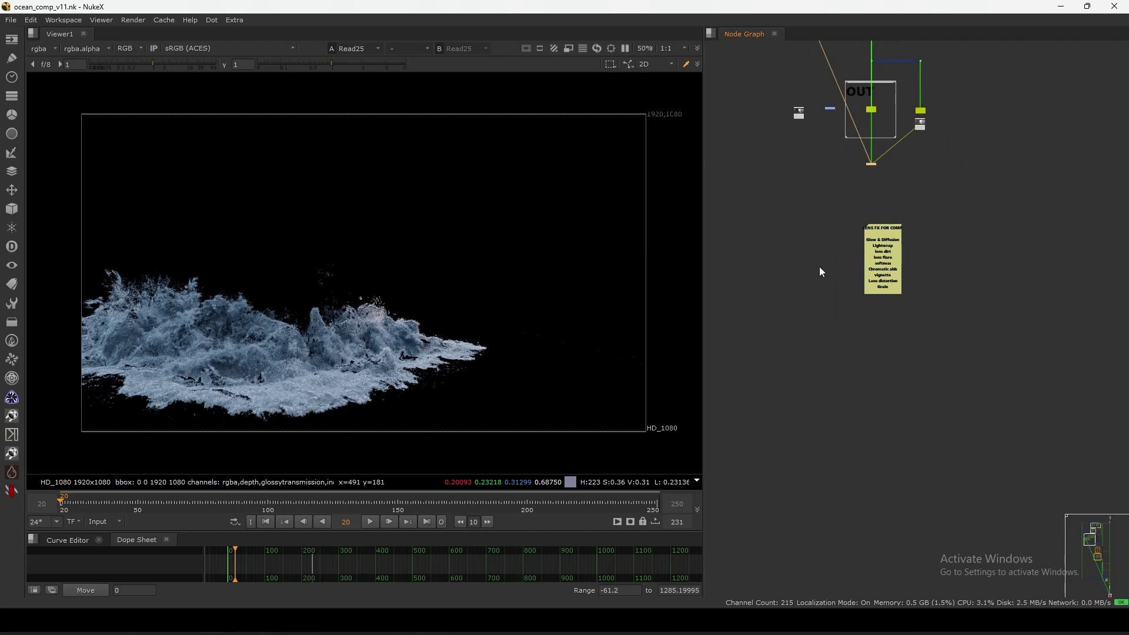
pyautogui.moveTo(827, 167); pyautogui.dragTo(844, 213, button='middle')
pyautogui.scroll(5, 954, 176)
pyautogui.click(932, 142)
pyautogui.press('1')
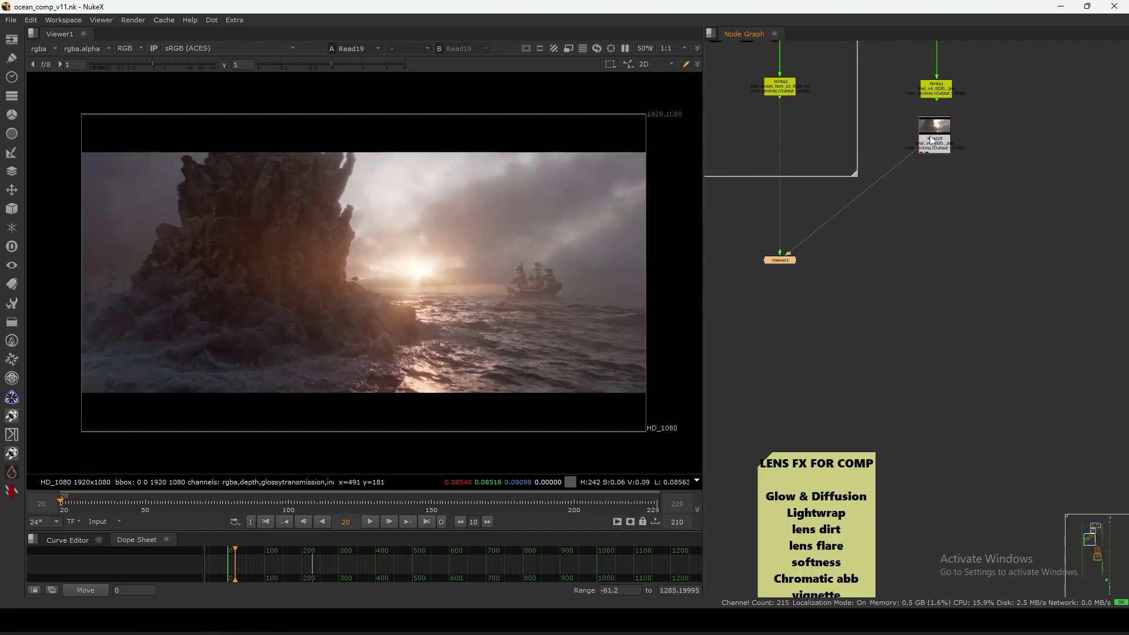
# - Sample a pixel on a sunlit wave and inspect the colour fringing along the water highlights
pyautogui.scroll(10, 483, 336)
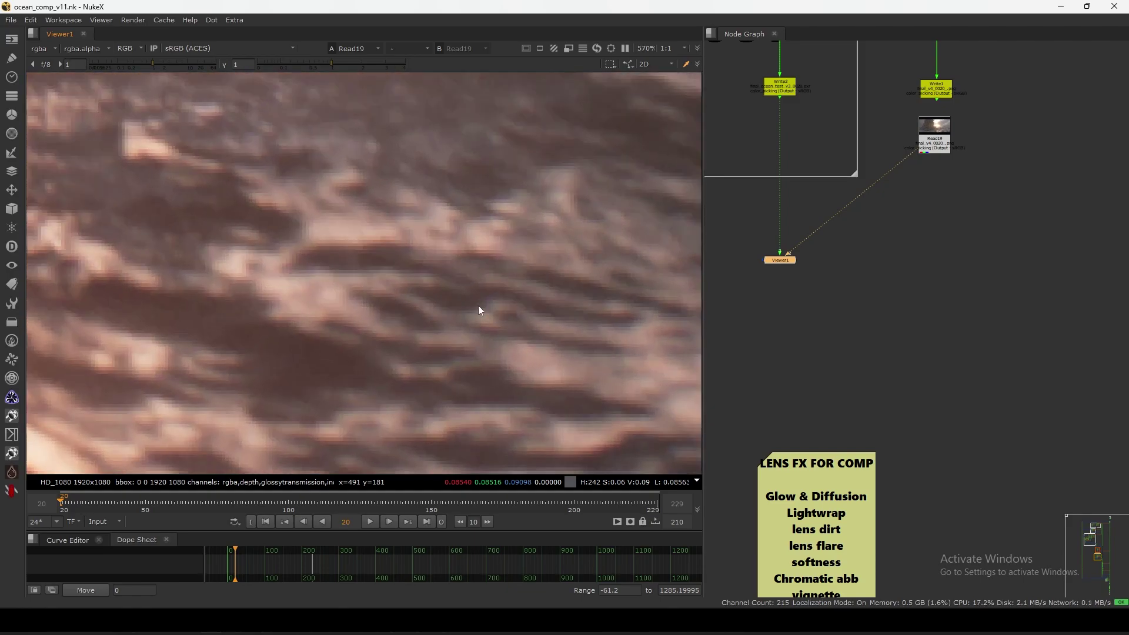
pyautogui.keyDown('ctrl'); pyautogui.click(488, 255); pyautogui.keyUp('ctrl')
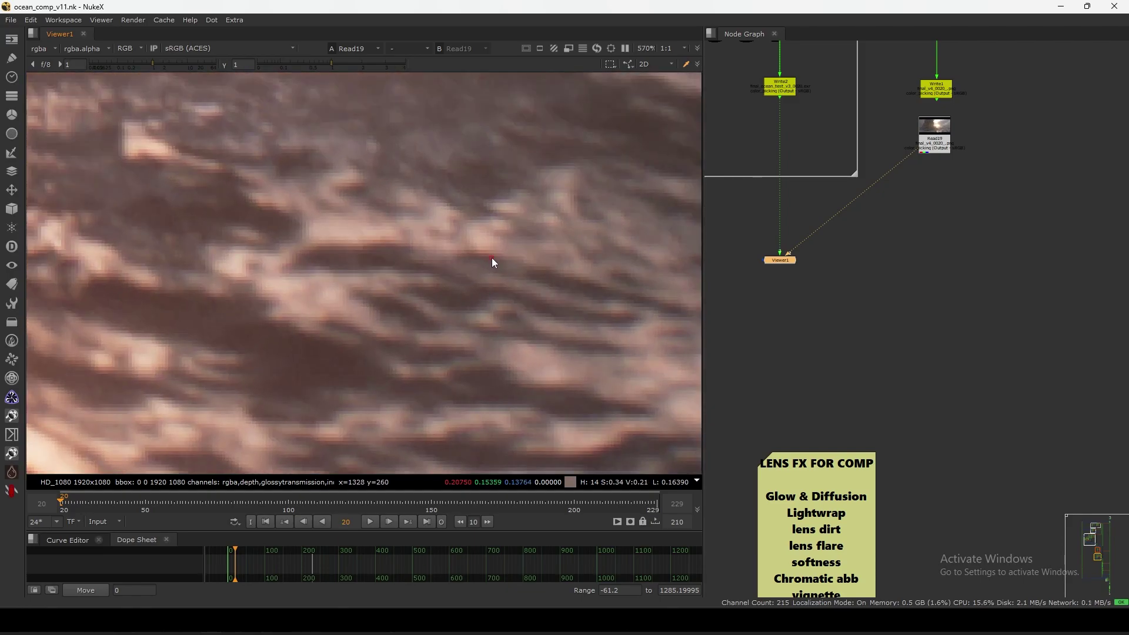
pyautogui.scroll(8, 853, 353)
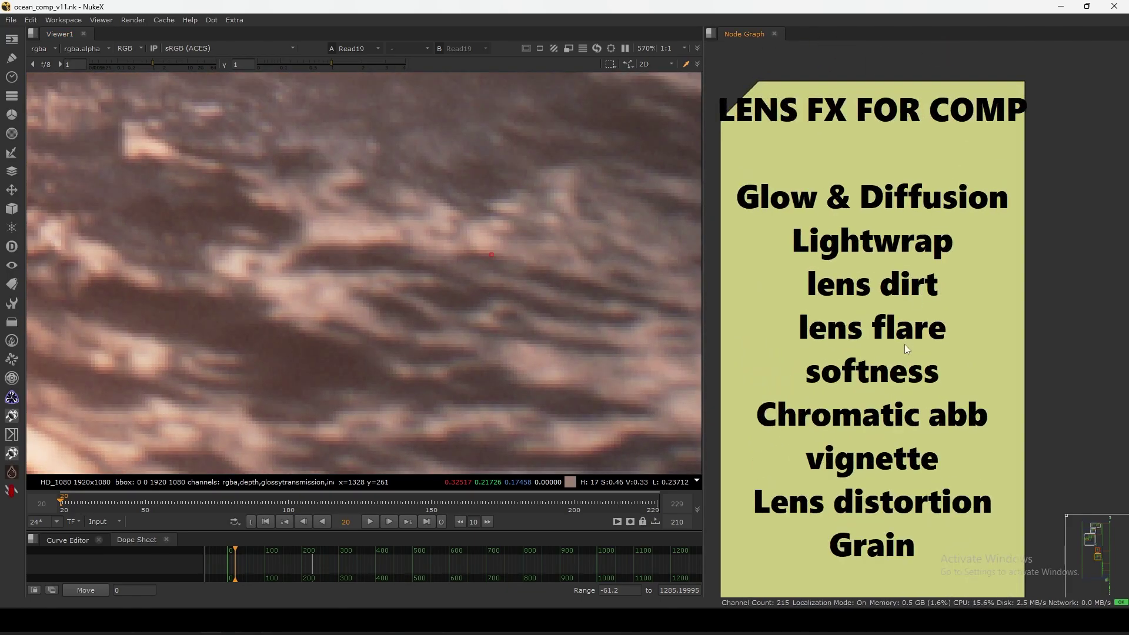
pyautogui.scroll(3, 388, 274)
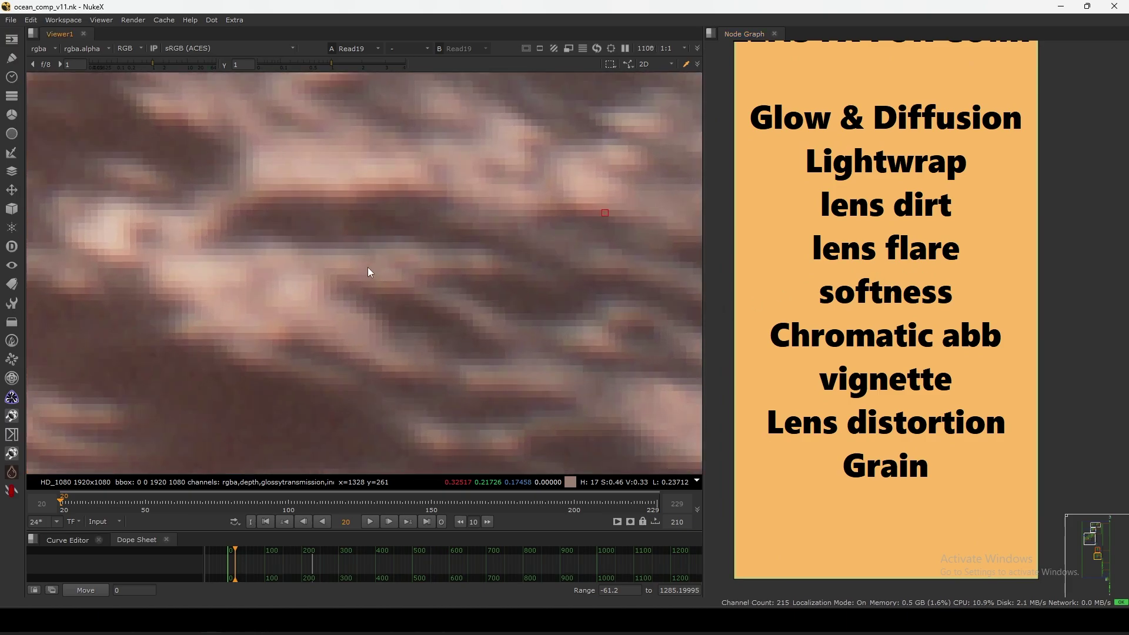
# - Inspect the ship and the bright sun reflections on the water for chromatic aberration
pyautogui.scroll(-8, 402, 246)
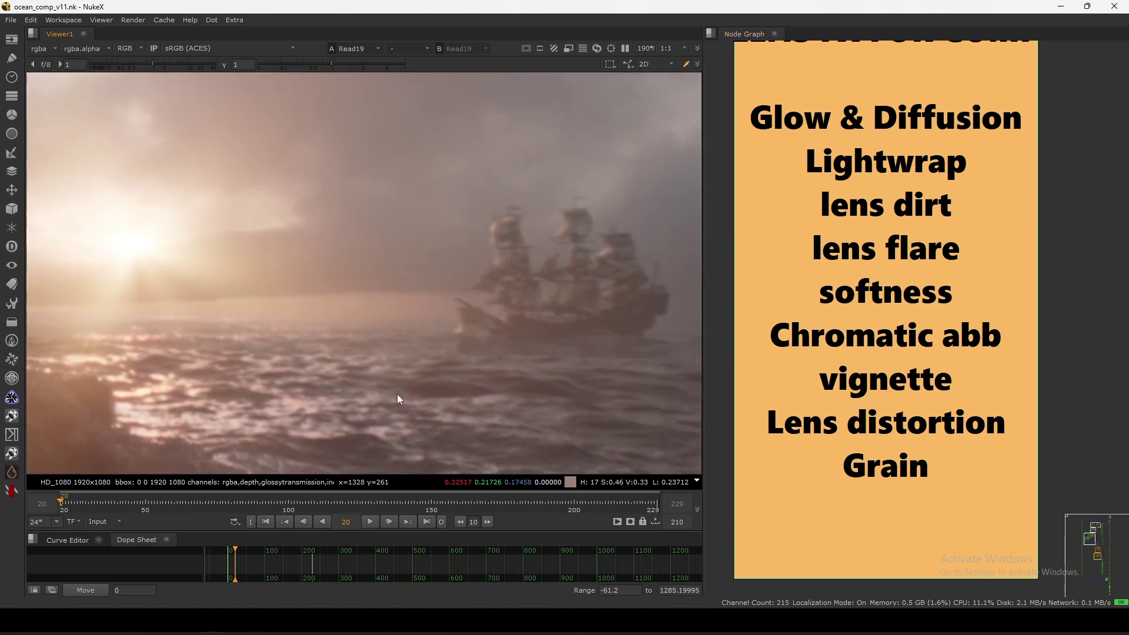
pyautogui.moveTo(397, 394); pyautogui.dragTo(515, 197, button='middle')
pyautogui.moveTo(375, 391); pyautogui.dragTo(492, 194, button='middle')
pyautogui.moveTo(441, 318); pyautogui.dragTo(510, 332, button='middle')
pyautogui.moveTo(467, 252); pyautogui.dragTo(486, 305, button='middle')
pyautogui.scroll(4, 486, 306)
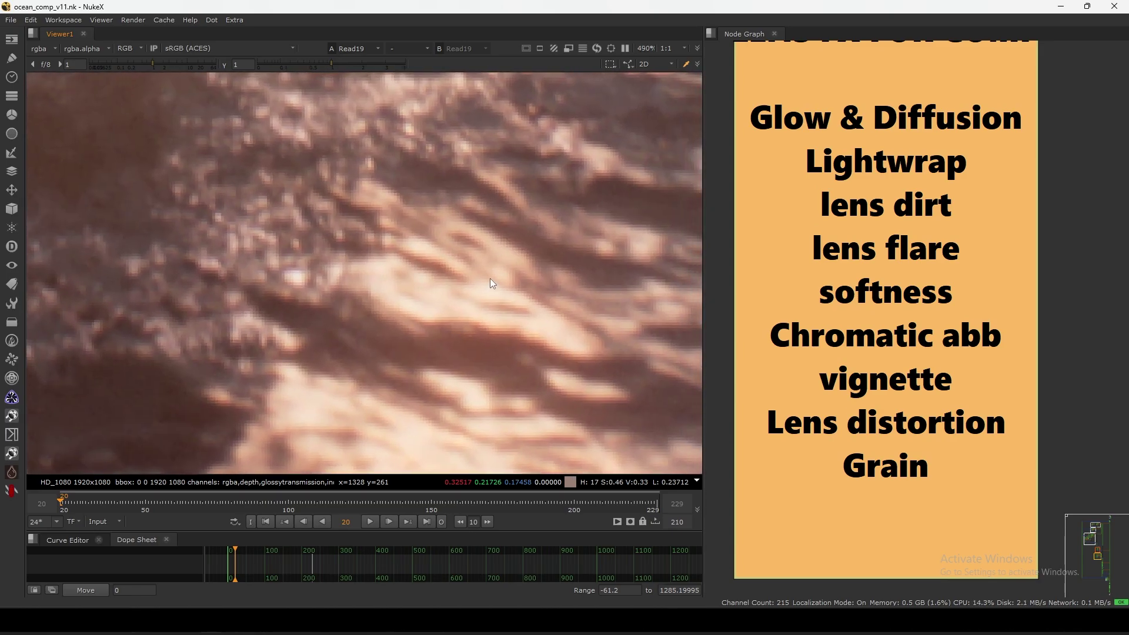
pyautogui.scroll(5, 509, 203)
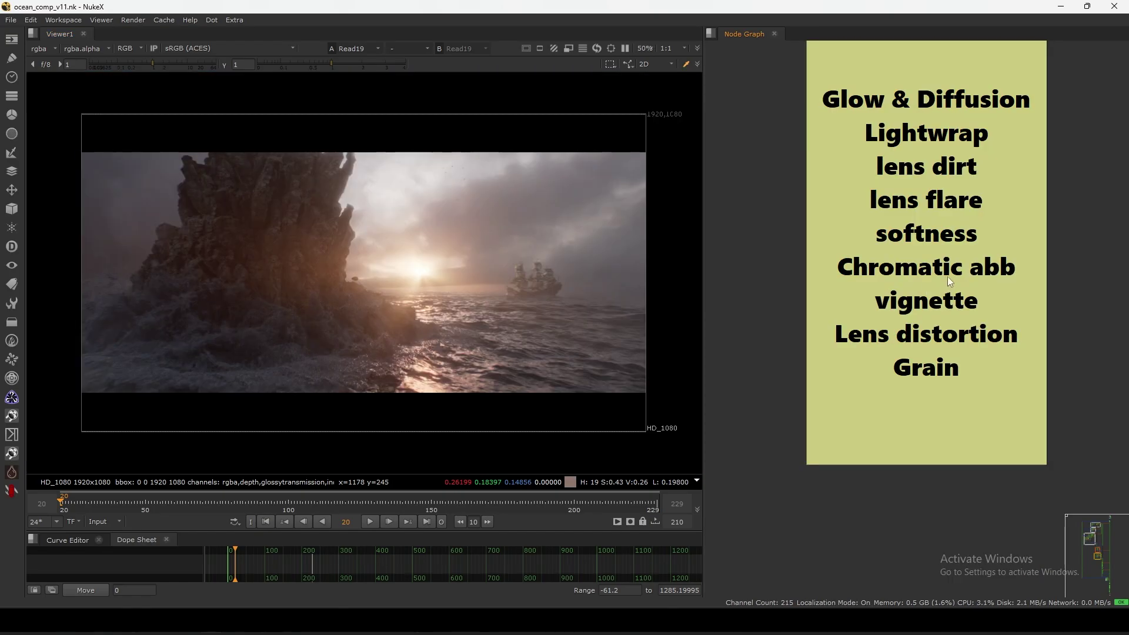
# - Inspect the rock's outline against the sky in the final comp for colour fringing, per the note's chromatic aberration entry
pyautogui.scroll(-5, 887, 248)
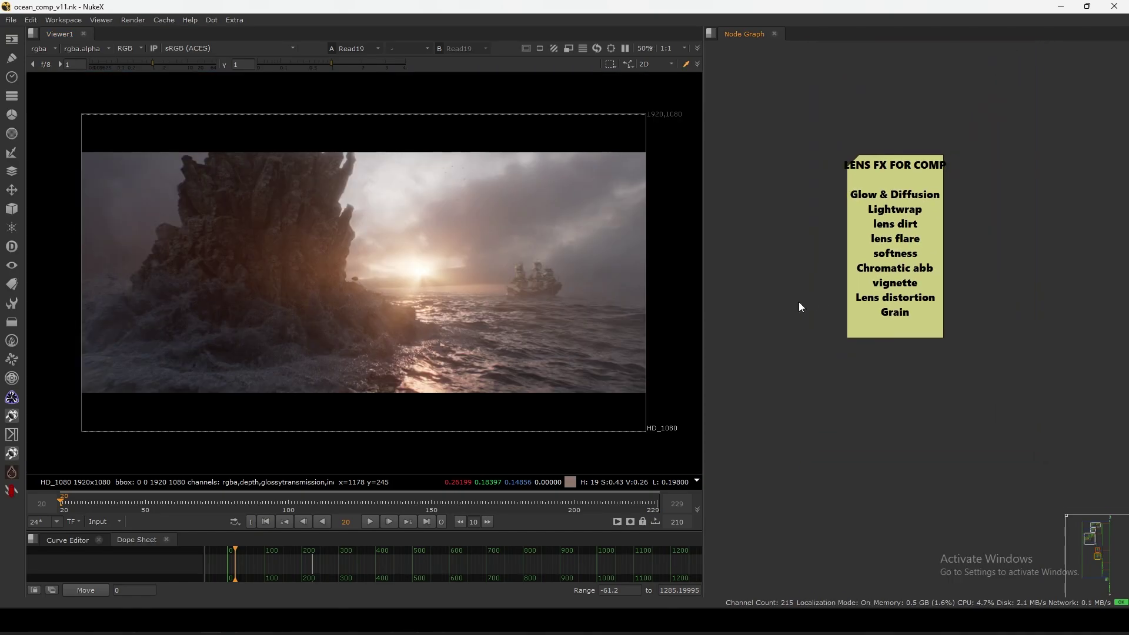
pyautogui.moveTo(644, 303); pyautogui.dragTo(686, 305, button='middle')
pyautogui.moveTo(791, 305); pyautogui.dragTo(853, 291, button='middle')
pyautogui.scroll(5, 935, 290)
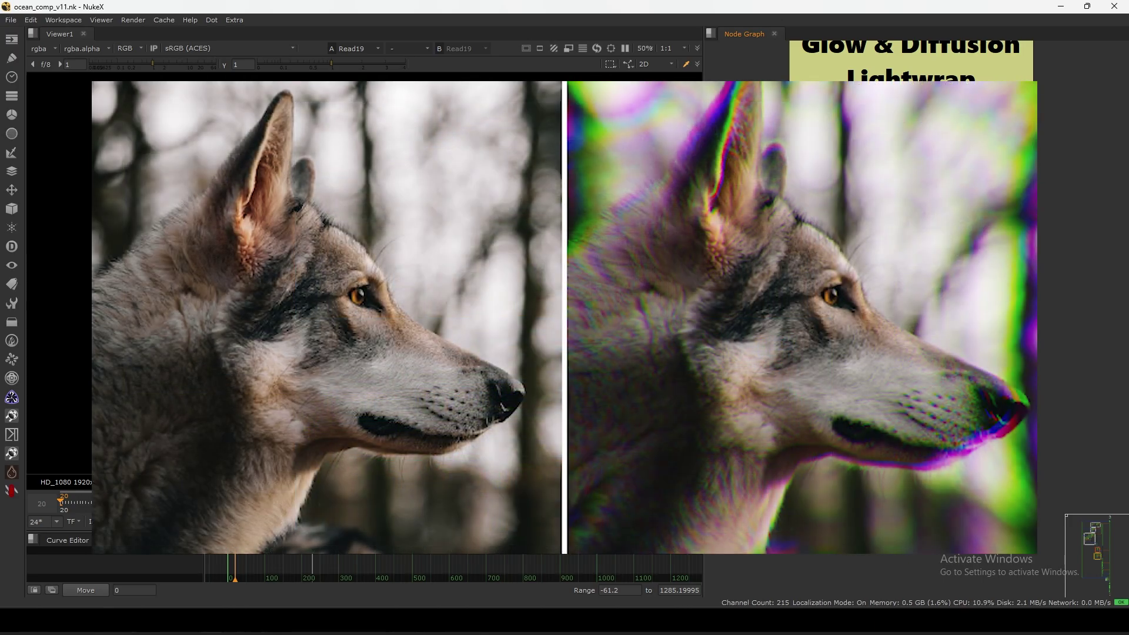
pyautogui.scroll(10, 380, 253)
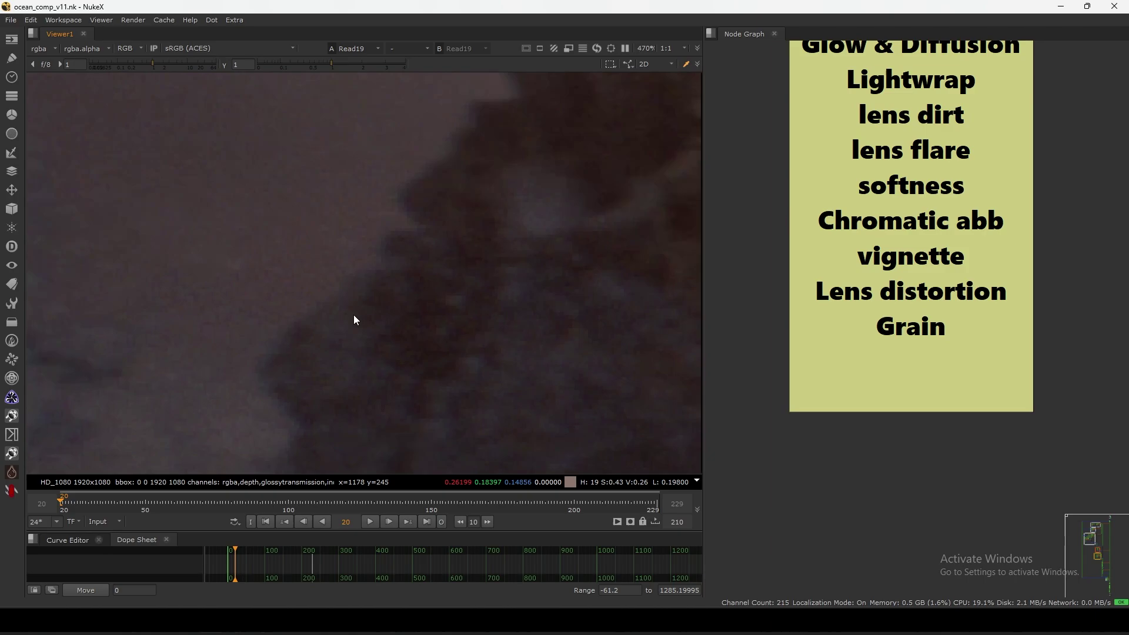
pyautogui.scroll(-4, 355, 316)
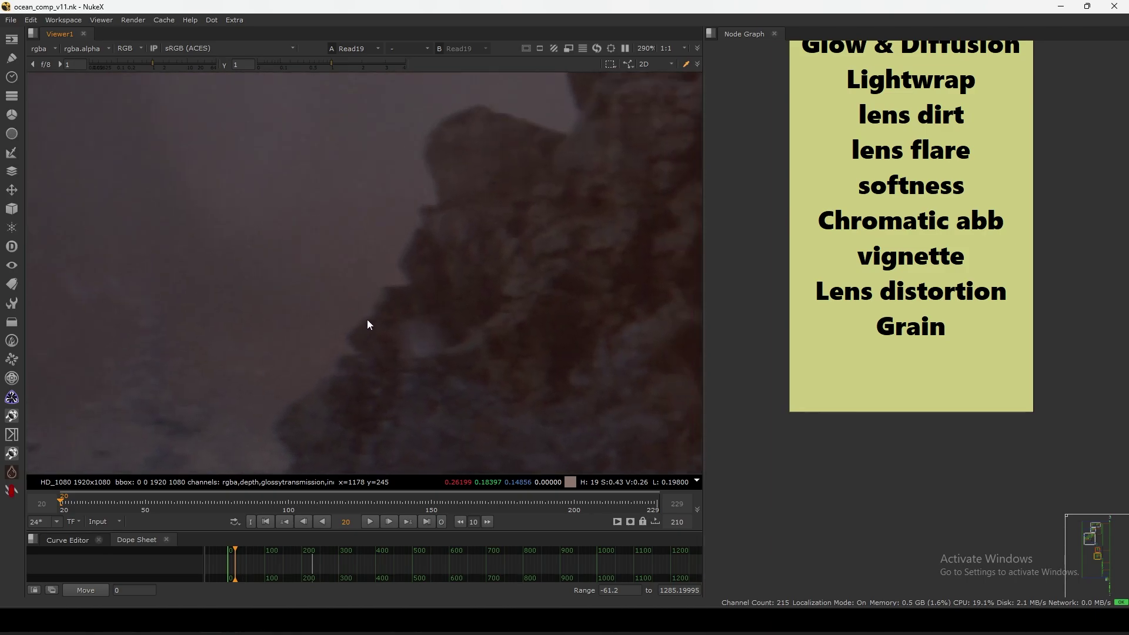
pyautogui.scroll(5, 412, 244)
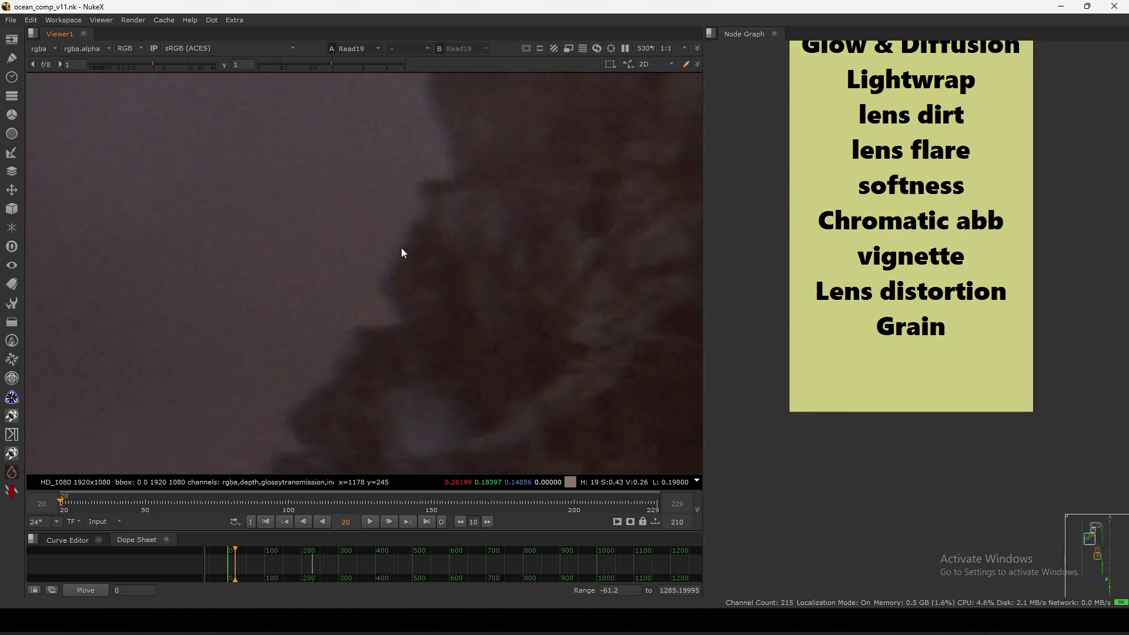
pyautogui.scroll(-3, 404, 341)
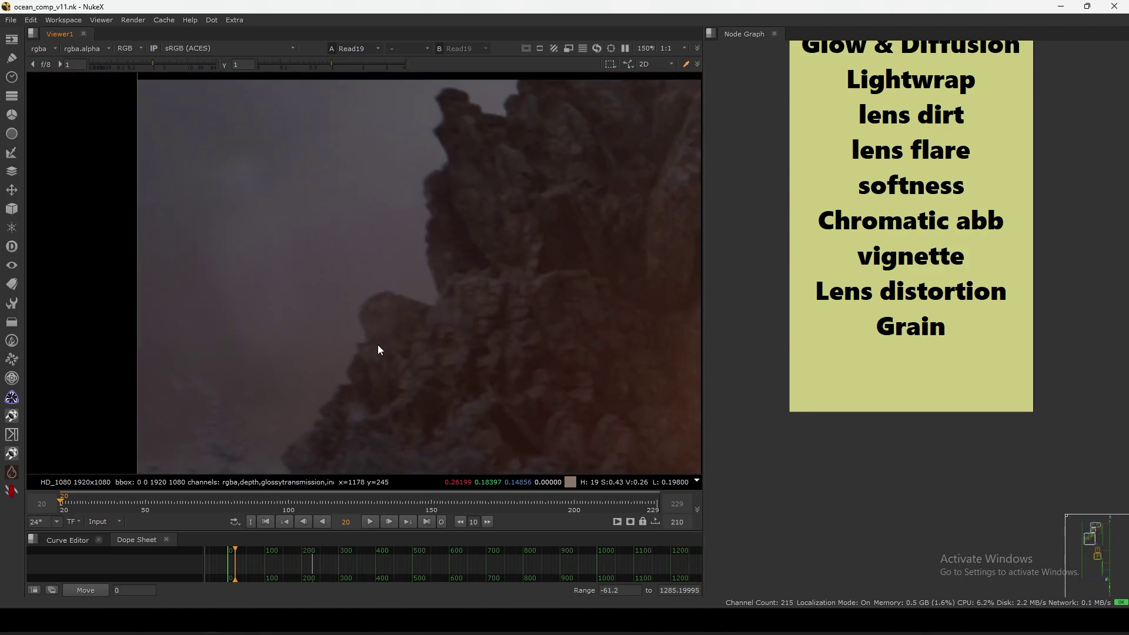
pyautogui.scroll(-15, 437, 233)
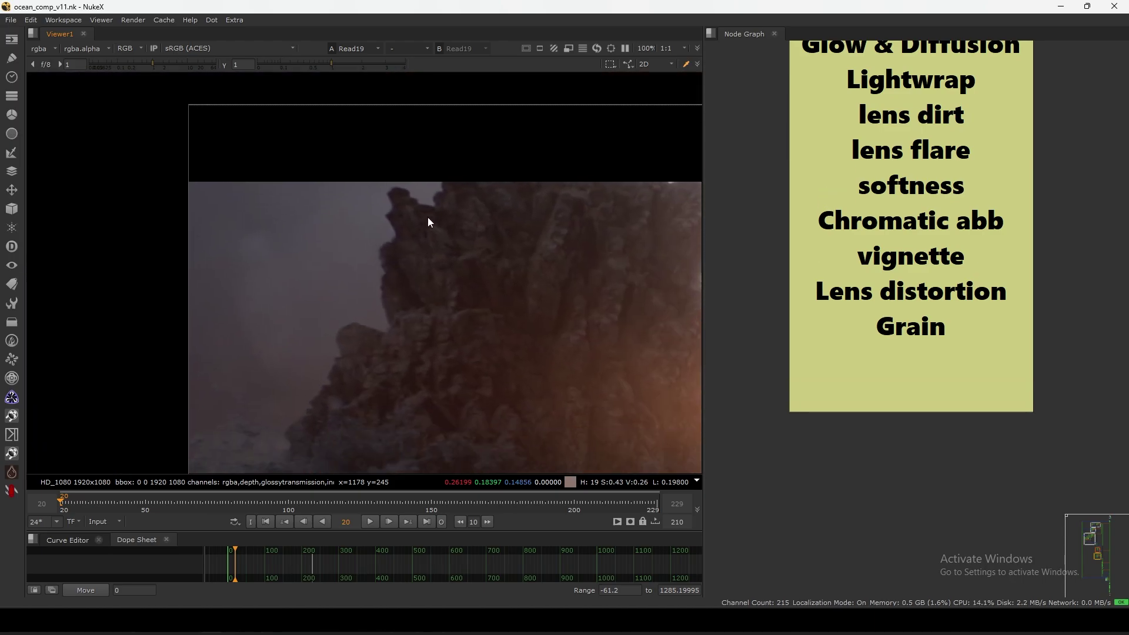
# - Inspect the sunlit water highlights and the ship's hull edges up close for chromatic aberration
pyautogui.scroll(9, 253, 372)
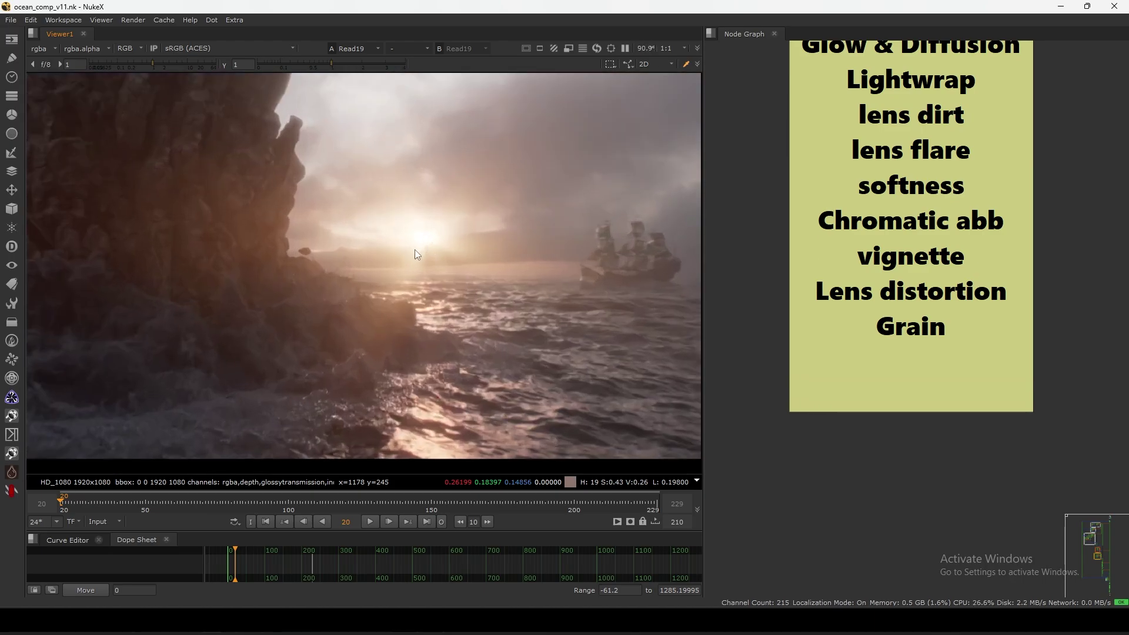
pyautogui.scroll(4, 420, 281)
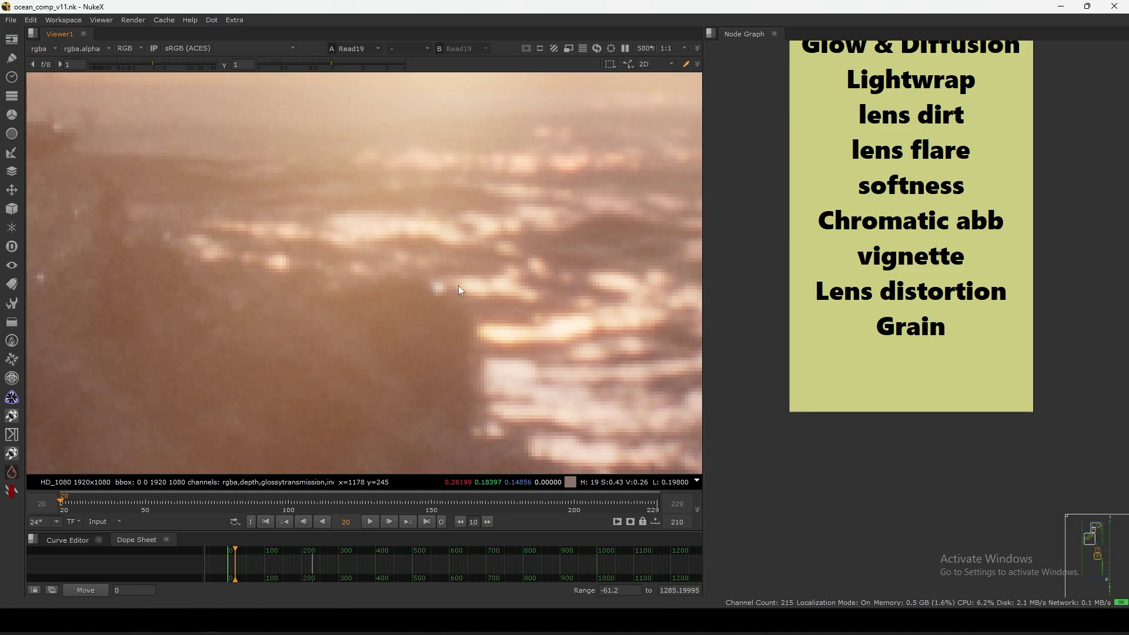
pyautogui.scroll(-8, 459, 290)
pyautogui.scroll(10, 535, 301)
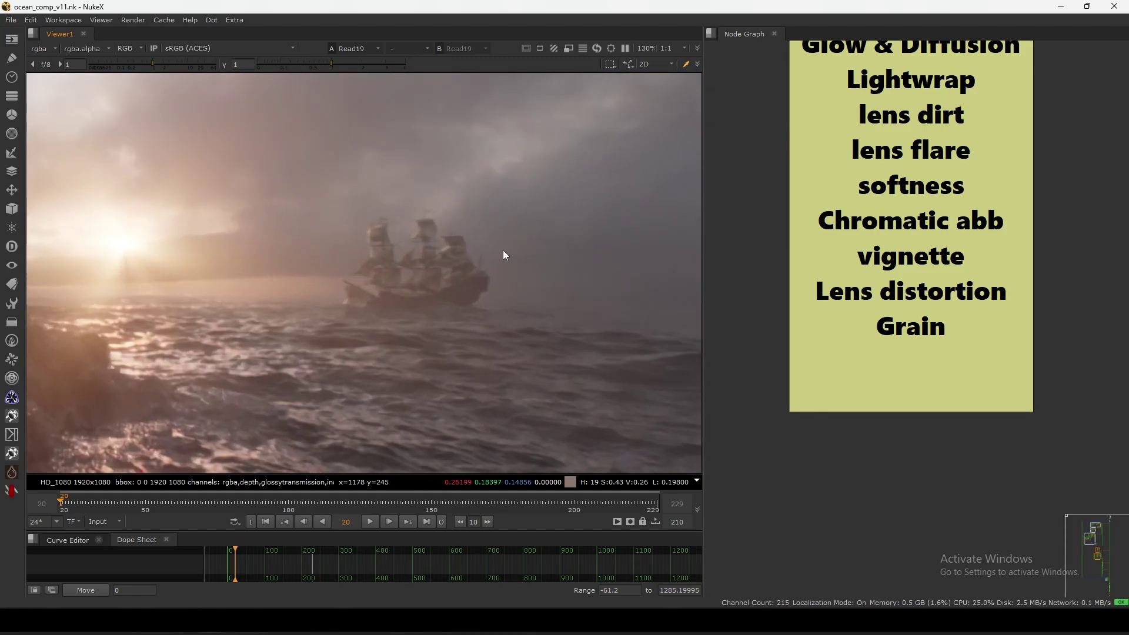
pyautogui.scroll(3, 487, 294)
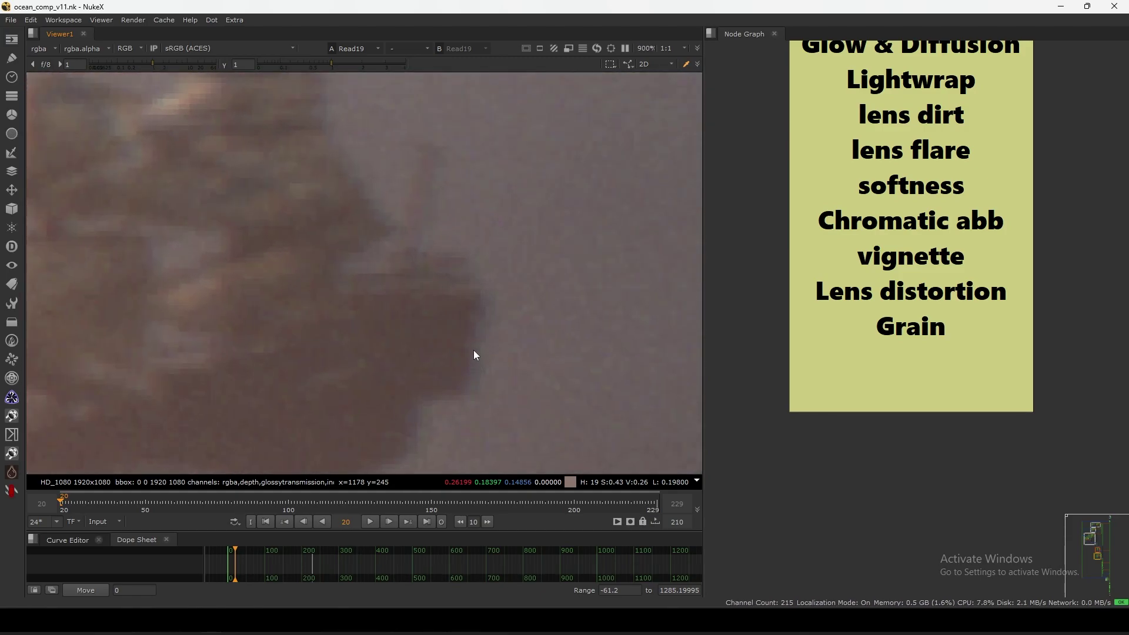
pyautogui.scroll(2, 487, 291)
pyautogui.press('f')
# - Examine the final comp's corners and outer edges for the vignette listed in the lens effects note
pyautogui.moveTo(910, 313); pyautogui.dragTo(913, 321, button='middle')
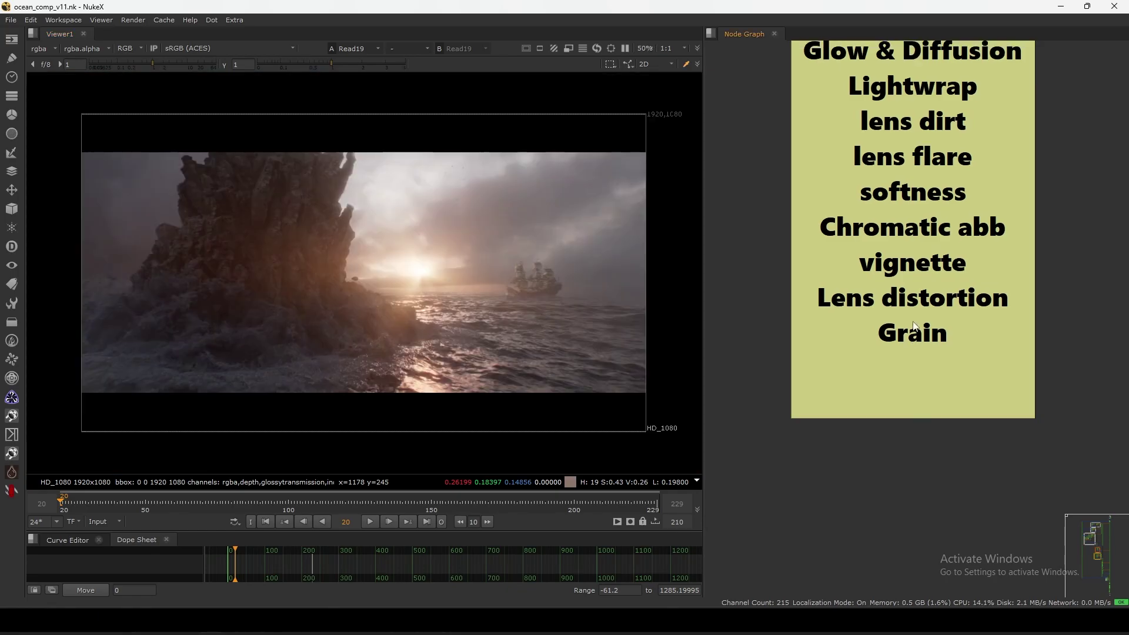
pyautogui.moveTo(929, 269); pyautogui.dragTo(933, 277)
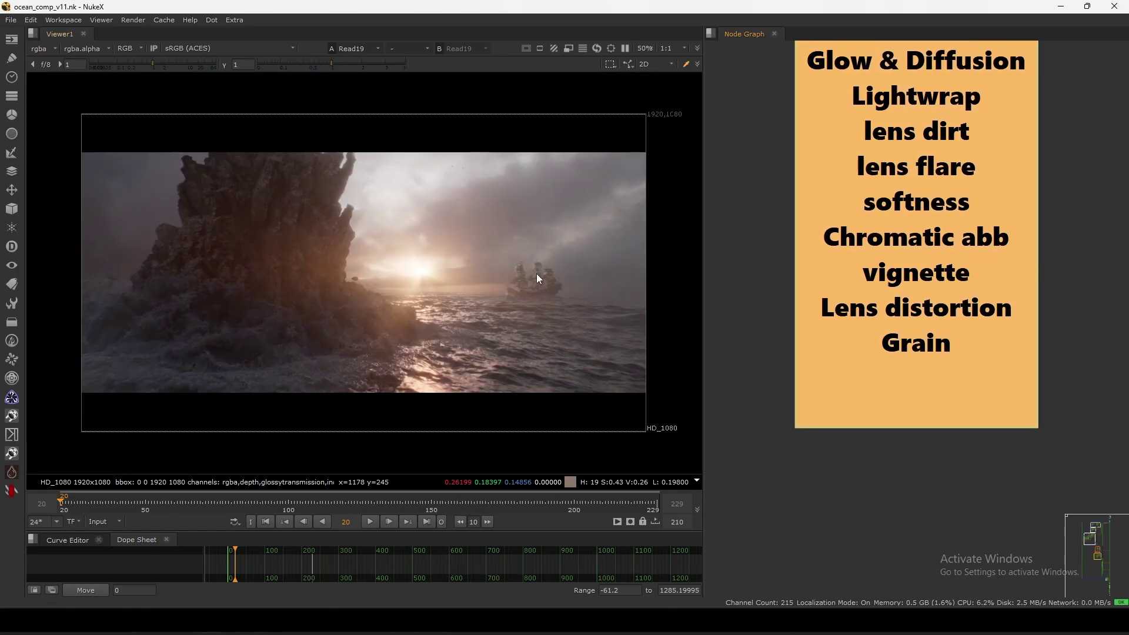
pyautogui.moveTo(494, 298); pyautogui.dragTo(506, 316, button='middle')
pyautogui.scroll(-1, 503, 298)
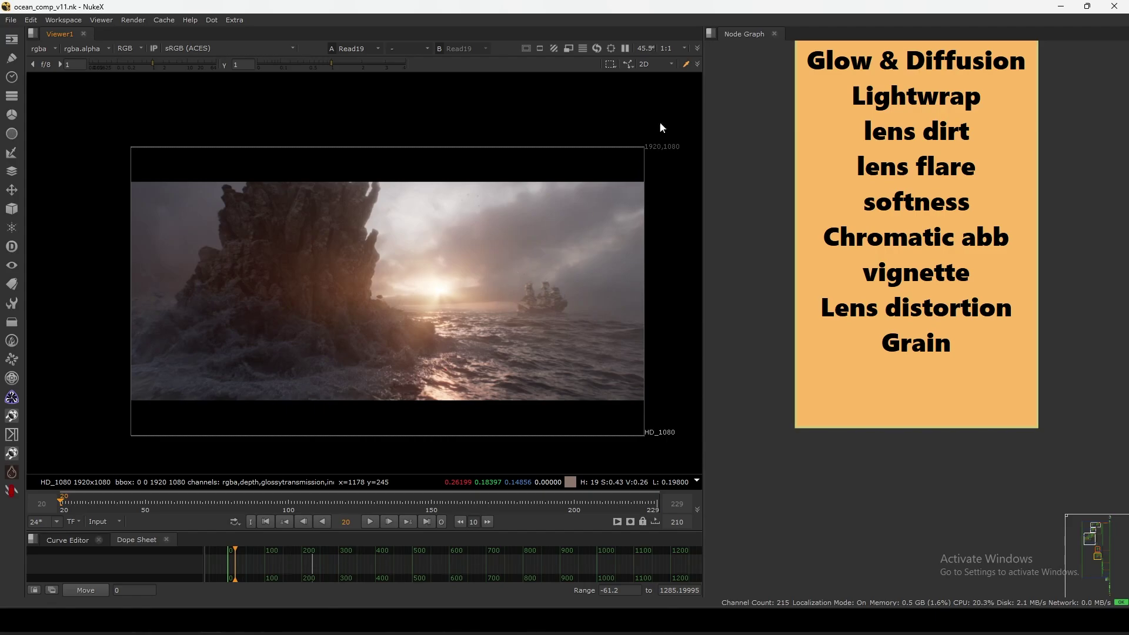
pyautogui.moveTo(672, 113)
pyautogui.mouseDown()
pyautogui.moveTo(198, 435)
pyautogui.moveTo(115, 455)
pyautogui.mouseUp()
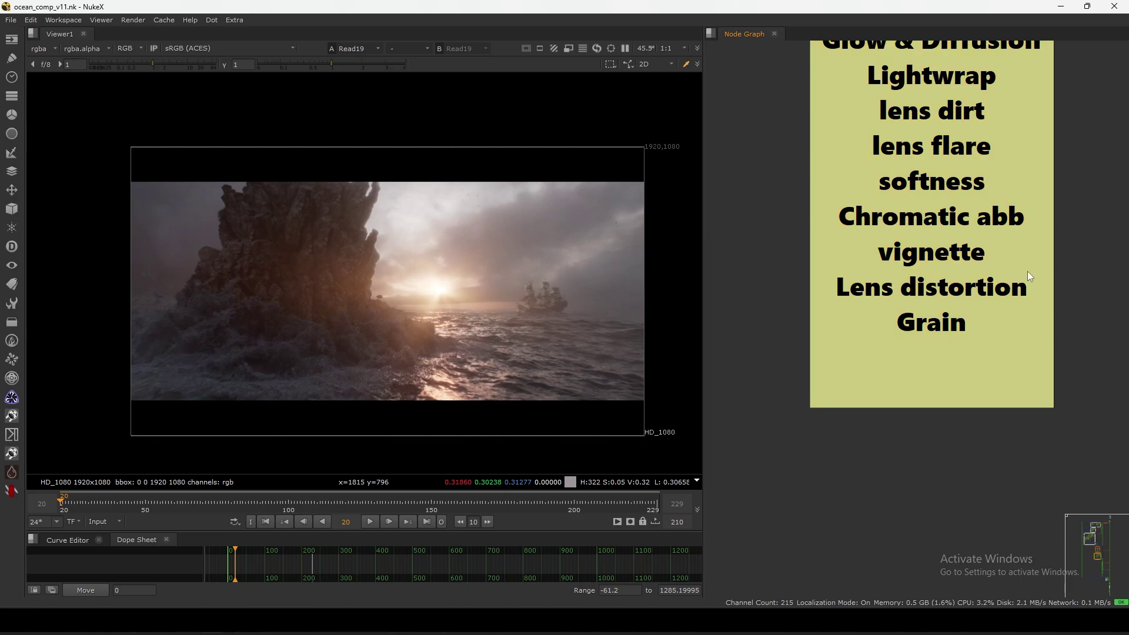
# - Examine the final comp for lens distortion, checking the ship and sea area and the whole frame
pyautogui.moveTo(1028, 270); pyautogui.dragTo(1013, 288)
pyautogui.moveTo(666, 249); pyautogui.dragTo(608, 224, button='middle')
pyautogui.scroll(1, 608, 224)
pyautogui.moveTo(608, 225); pyautogui.dragTo(436, 421)
pyautogui.scroll(4, 510, 356)
pyautogui.moveTo(553, 316); pyautogui.dragTo(541, 312, button='middle')
pyautogui.scroll(-2, 474, 349)
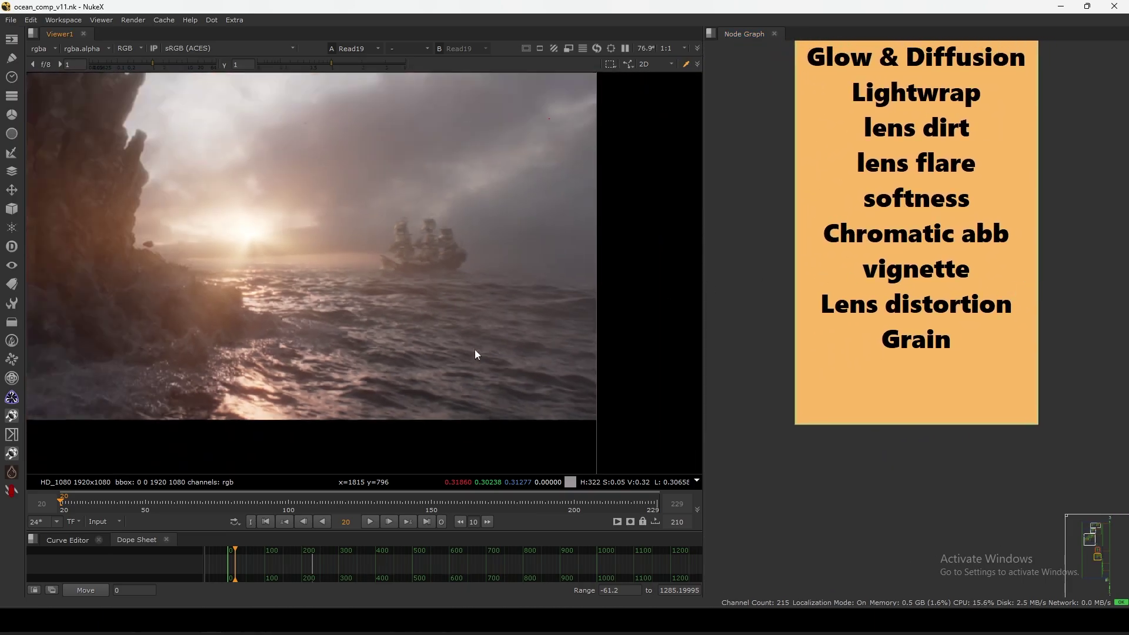
pyautogui.scroll(-5, 476, 354)
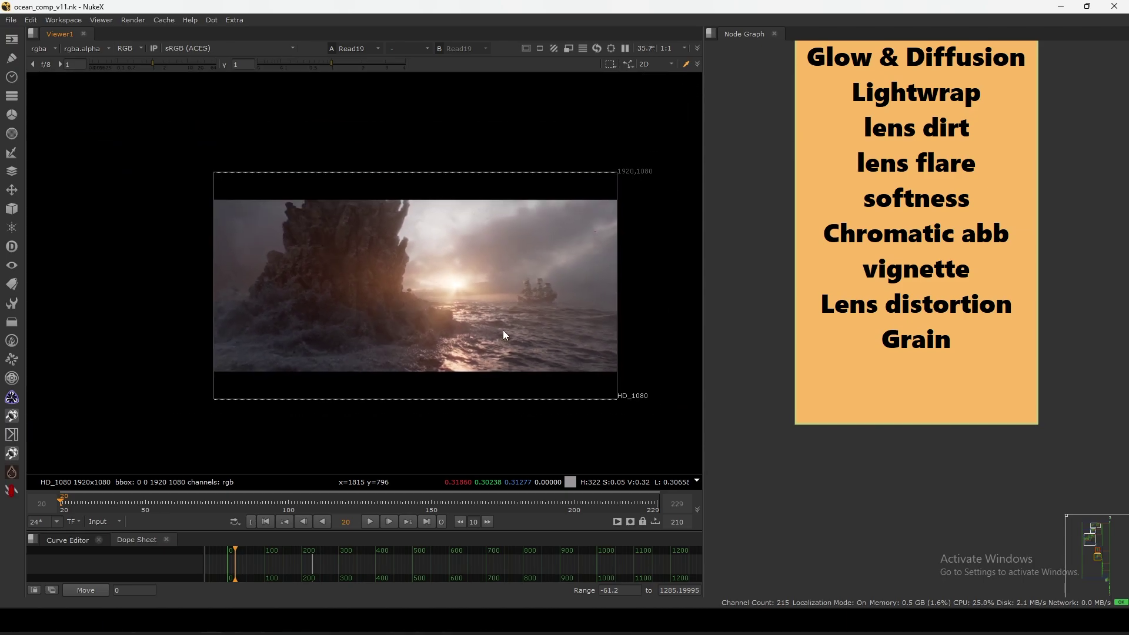
pyautogui.scroll(1, 504, 334)
pyautogui.scroll(1, 541, 274)
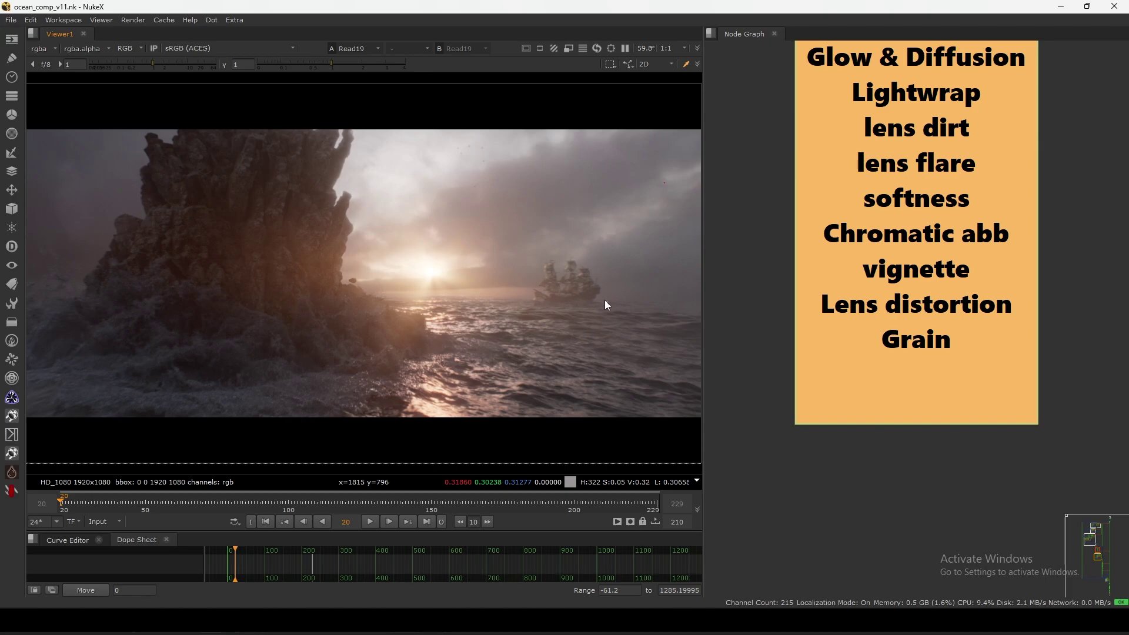
# - Inspect the grain on the ship at pixel level in the final comp
pyautogui.click(1011, 370)
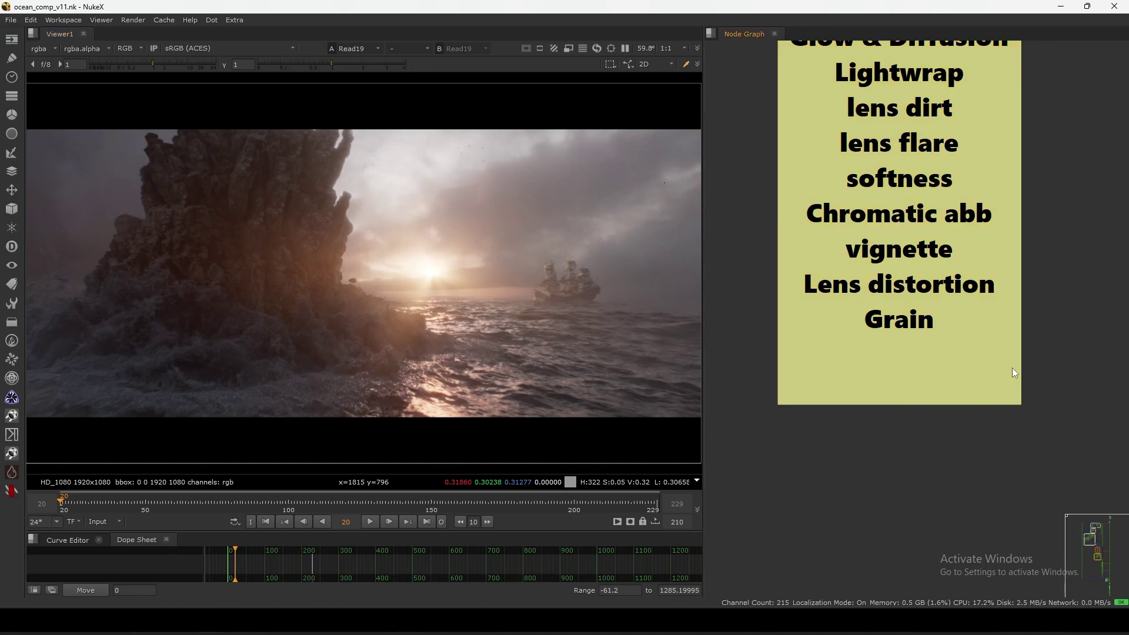
pyautogui.scroll(12, 589, 280)
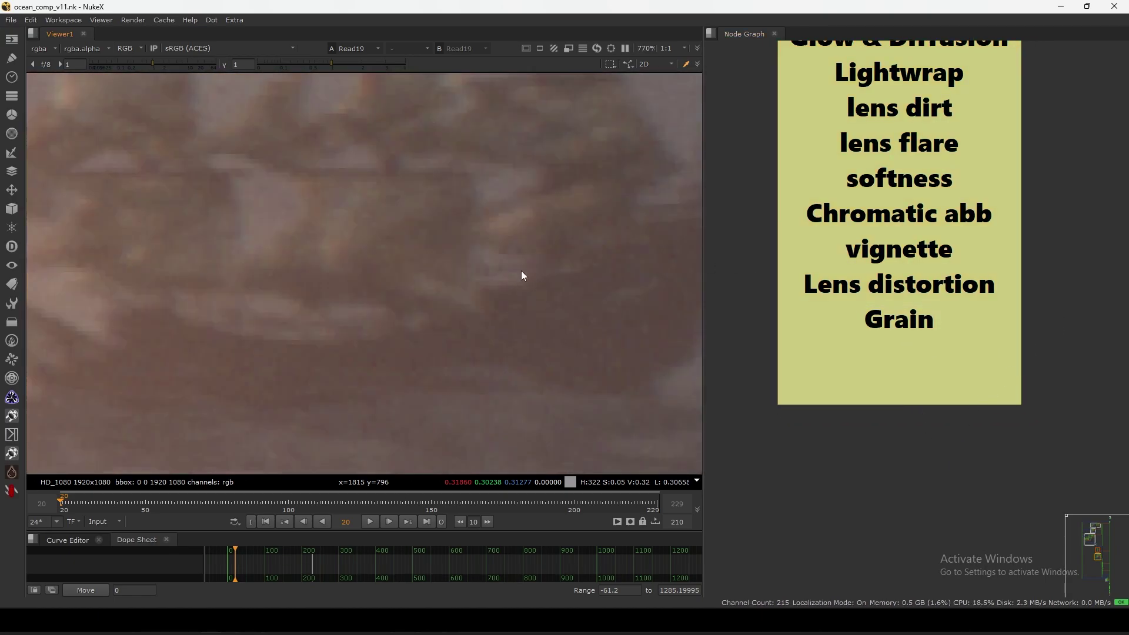
pyautogui.scroll(-1, 437, 361)
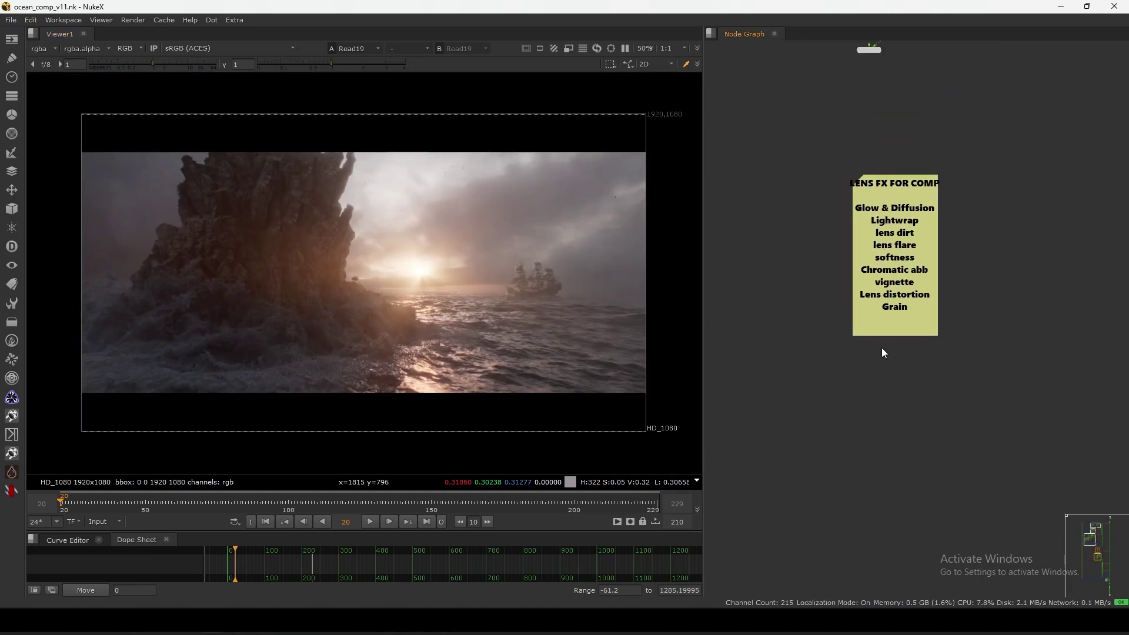
# - Review the full list of effects in the LENS FX FOR COMP note
pyautogui.moveTo(1007, 165); pyautogui.dragTo(888, 241)
pyautogui.scroll(2, 888, 242)
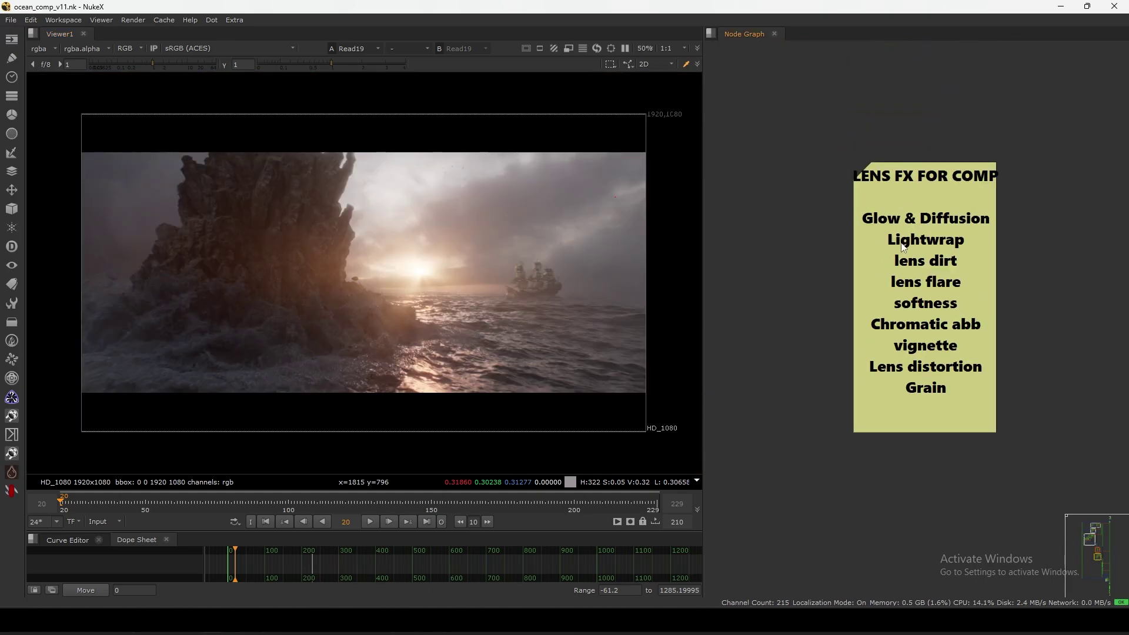
pyautogui.doubleClick(892, 222)
pyautogui.click(780, 200)
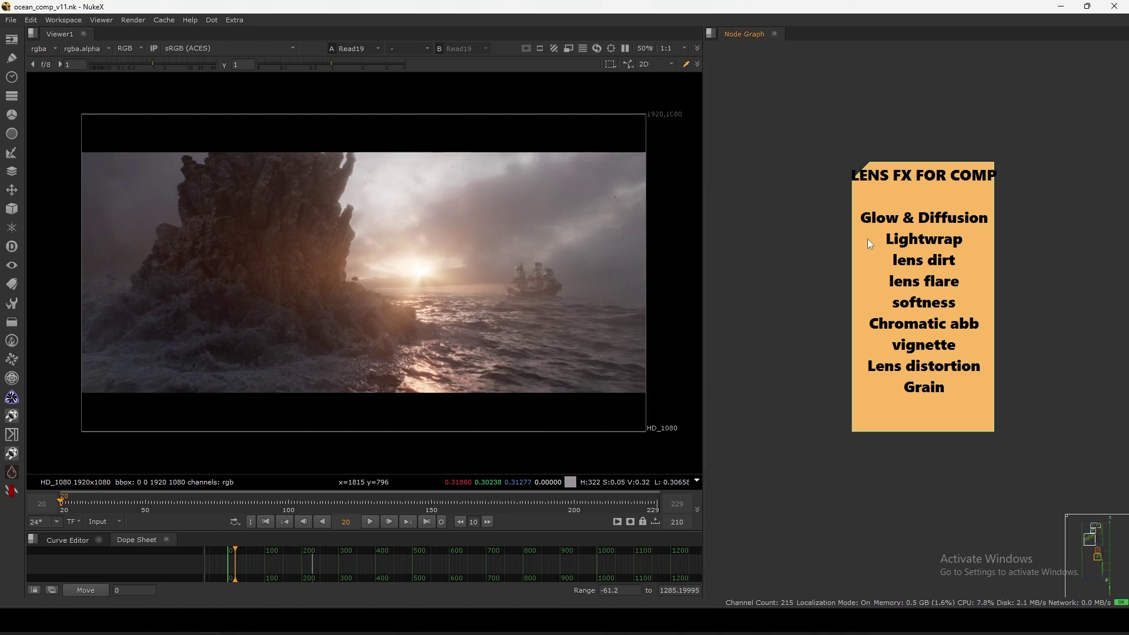
# - Display the Merge53 node at the end of the BIRDS group, just before the glow & diffusion group, in the viewer
pyautogui.scroll(-6, 853, 249)
pyautogui.moveTo(807, 311); pyautogui.dragTo(863, 463, button='middle')
pyautogui.moveTo(859, 299); pyautogui.dragTo(879, 490, button='middle')
pyautogui.moveTo(850, 222); pyautogui.dragTo(810, 415, button='middle')
pyautogui.moveTo(833, 239); pyautogui.dragTo(837, 435, button='middle')
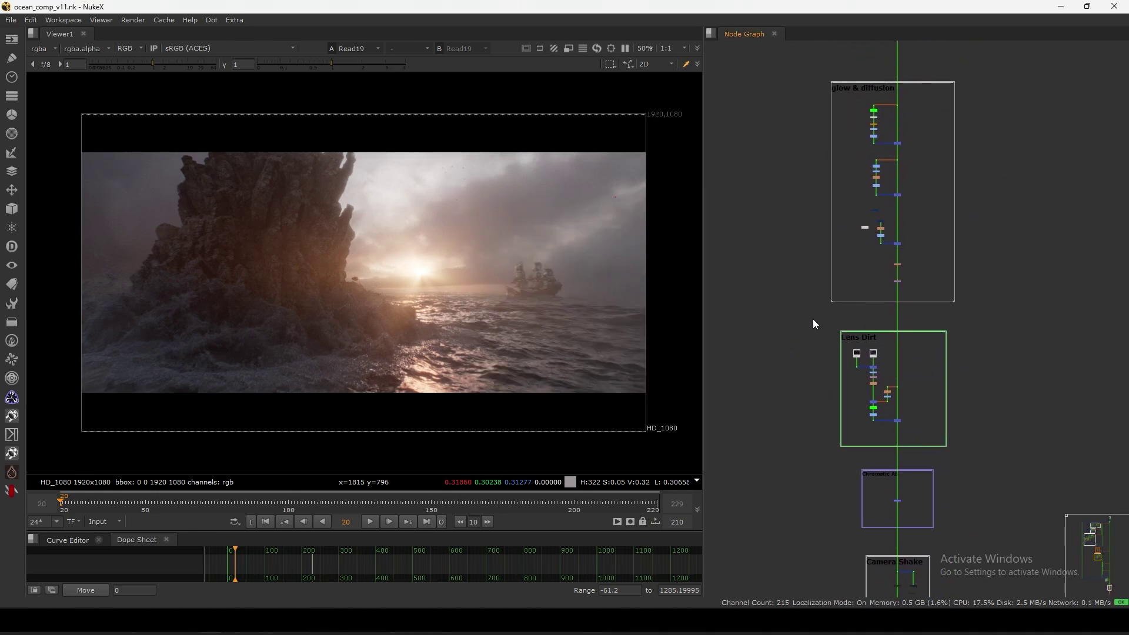
pyautogui.scroll(-6, 812, 375)
pyautogui.moveTo(813, 319); pyautogui.dragTo(806, 404, button='middle')
pyautogui.scroll(6, 830, 296)
pyautogui.scroll(3, 876, 294)
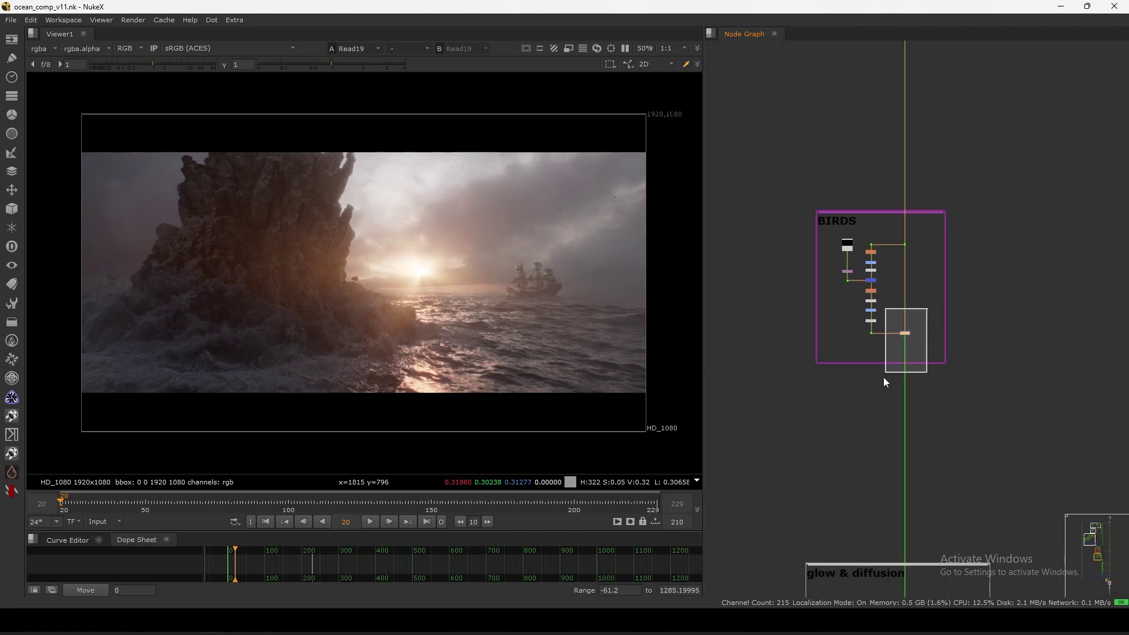
pyautogui.moveTo(883, 377); pyautogui.dragTo(882, 378)
pyautogui.press('1')
pyautogui.click(853, 418)
pyautogui.moveTo(853, 419); pyautogui.dragTo(874, 304, button='middle')
# - Inspect the foam and sunlit waves at pixel level in the Merge53 image without lens effects, sampling pixels
pyautogui.moveTo(608, 234); pyautogui.dragTo(274, 427)
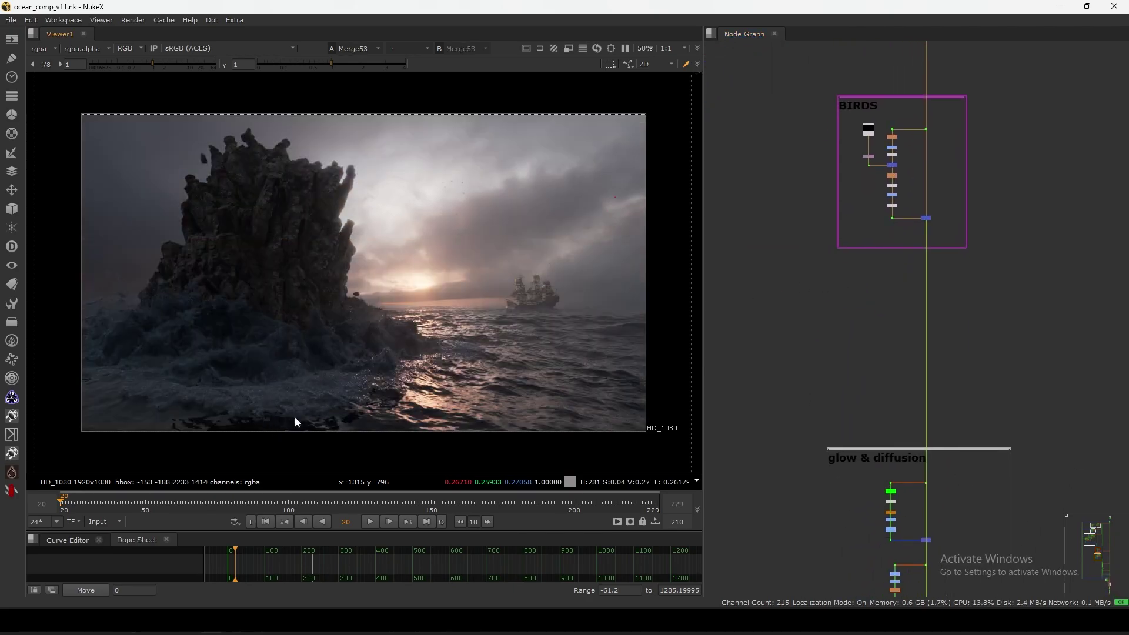
pyautogui.scroll(15, 295, 417)
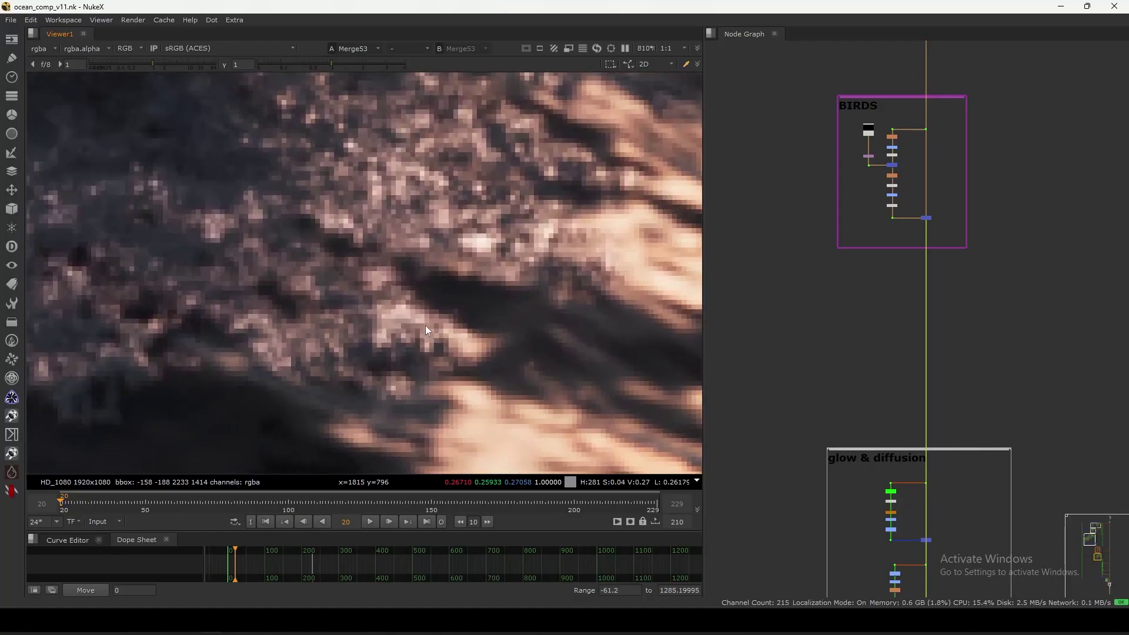
pyautogui.keyDown('ctrl'); pyautogui.click(408, 306); pyautogui.keyUp('ctrl')
pyautogui.keyDown('ctrl'); pyautogui.moveTo(572, 271); pyautogui.dragTo(582, 280); pyautogui.keyUp('ctrl')
pyautogui.moveTo(583, 338); pyautogui.dragTo(359, 127, button='middle')
pyautogui.scroll(-4, 460, 339)
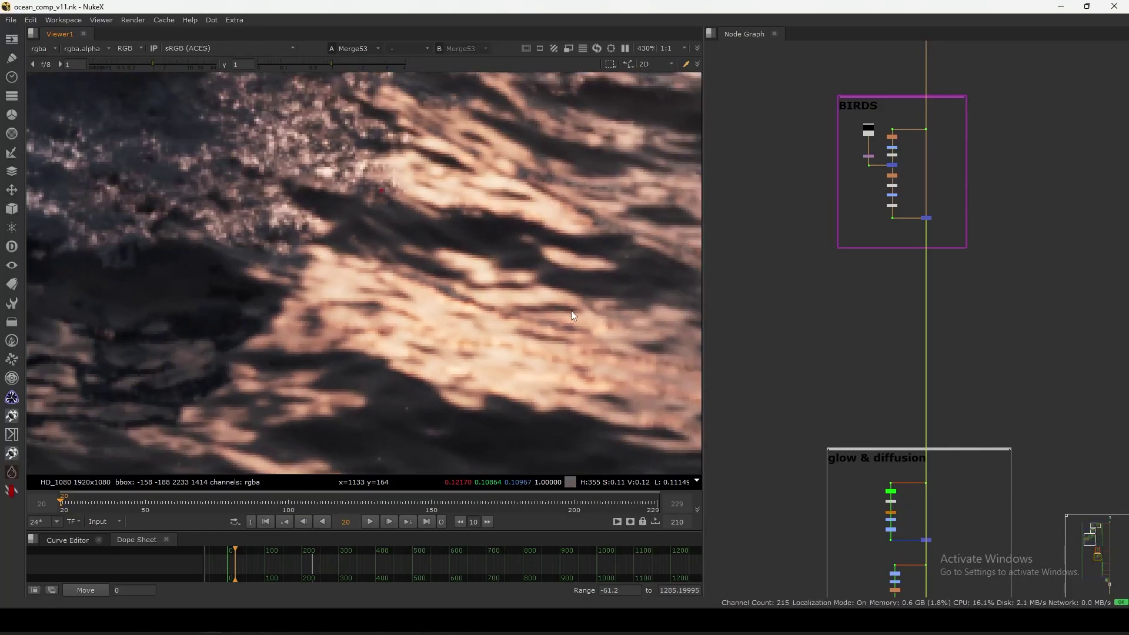
pyautogui.scroll(-3, 571, 313)
pyautogui.scroll(8, 461, 337)
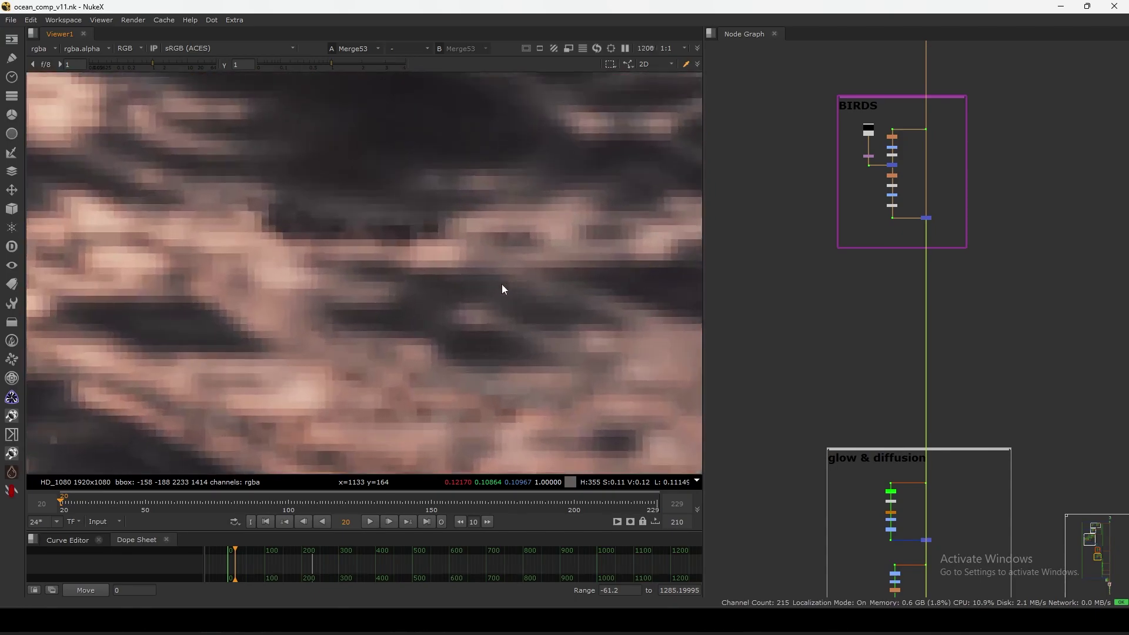
pyautogui.scroll(-10, 497, 274)
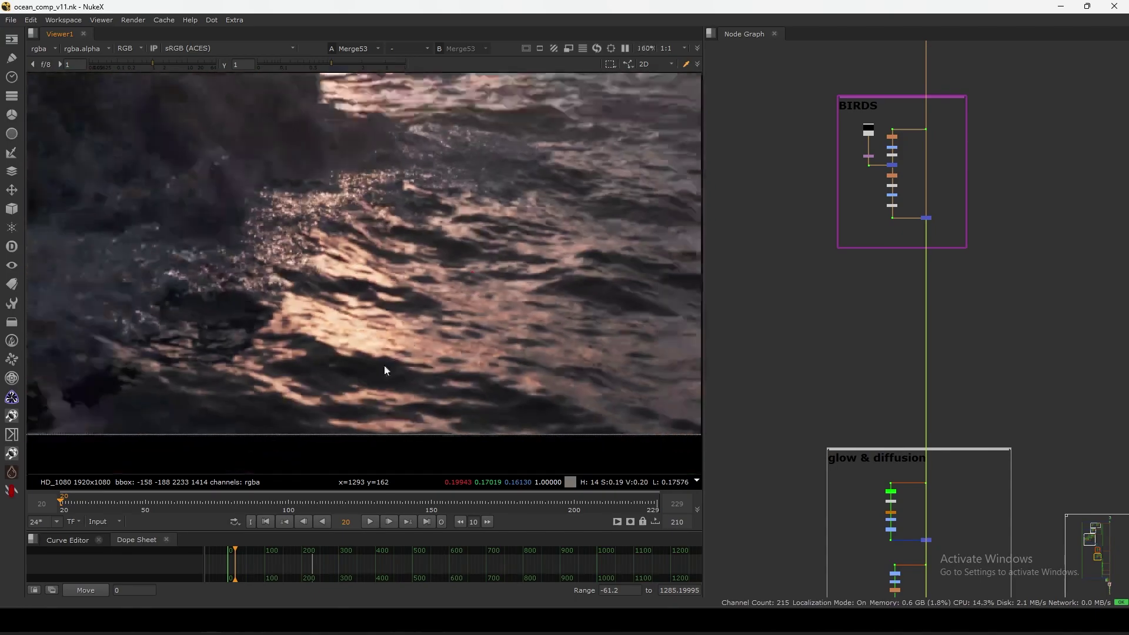
# - Inspect the dark rock's surface detail at pixel level in the image without lens effects
pyautogui.scroll(6, 471, 382)
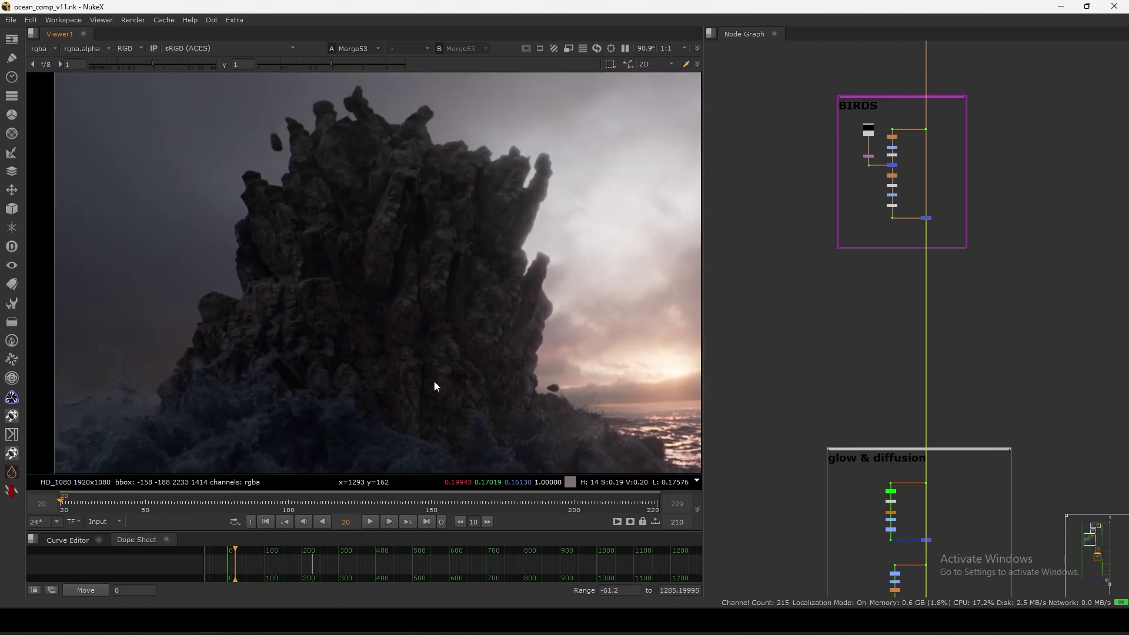
pyautogui.scroll(4, 450, 273)
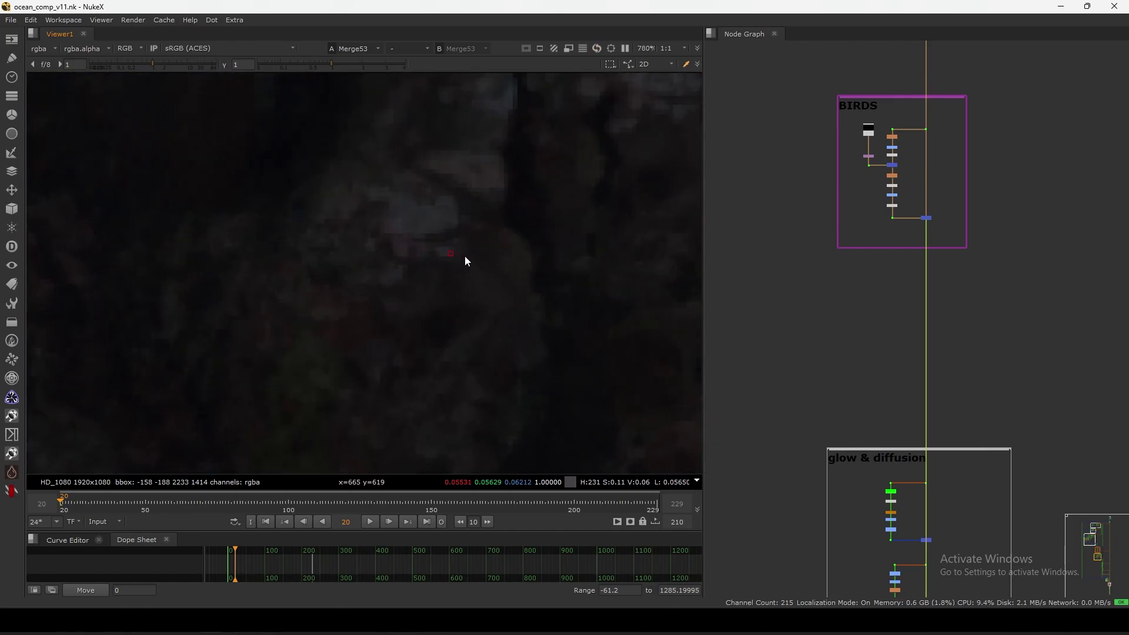
pyautogui.moveTo(494, 258); pyautogui.dragTo(363, 422, button='middle')
pyautogui.moveTo(638, 229); pyautogui.dragTo(460, 305, button='middle')
pyautogui.scroll(-5, 292, 454)
pyautogui.press('f')
# - Inspect the ship's hull, sails and masts up close in the image without lens effects
pyautogui.scroll(7, 474, 314)
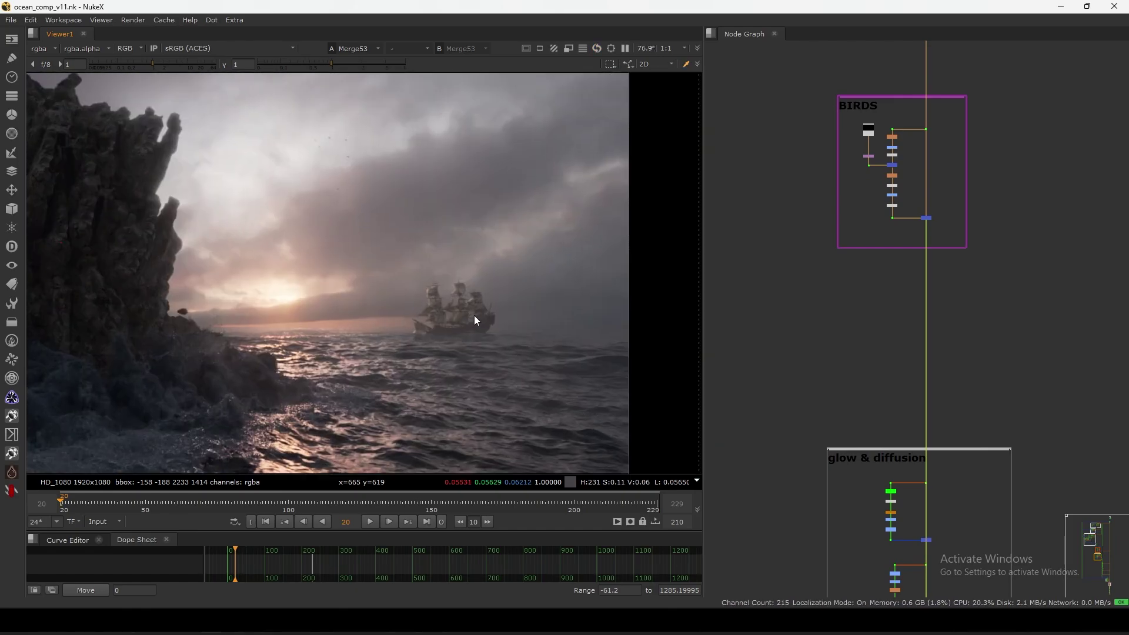
pyautogui.moveTo(423, 337); pyautogui.dragTo(438, 320, button='middle')
pyautogui.scroll(5, 438, 325)
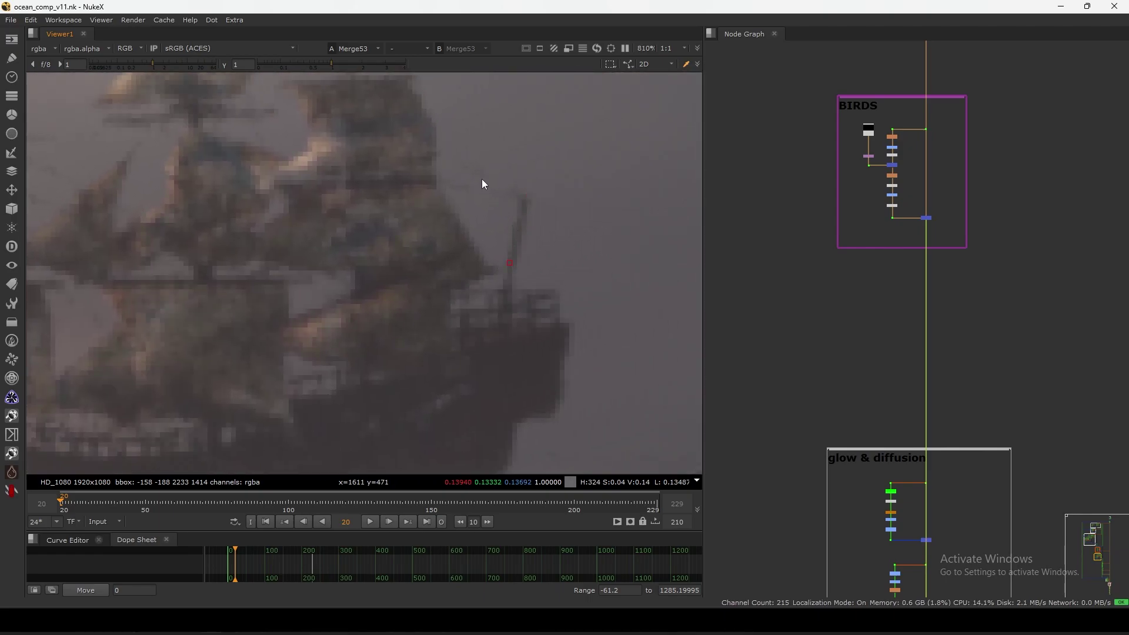
pyautogui.scroll(-5, 441, 271)
pyautogui.scroll(4, 423, 358)
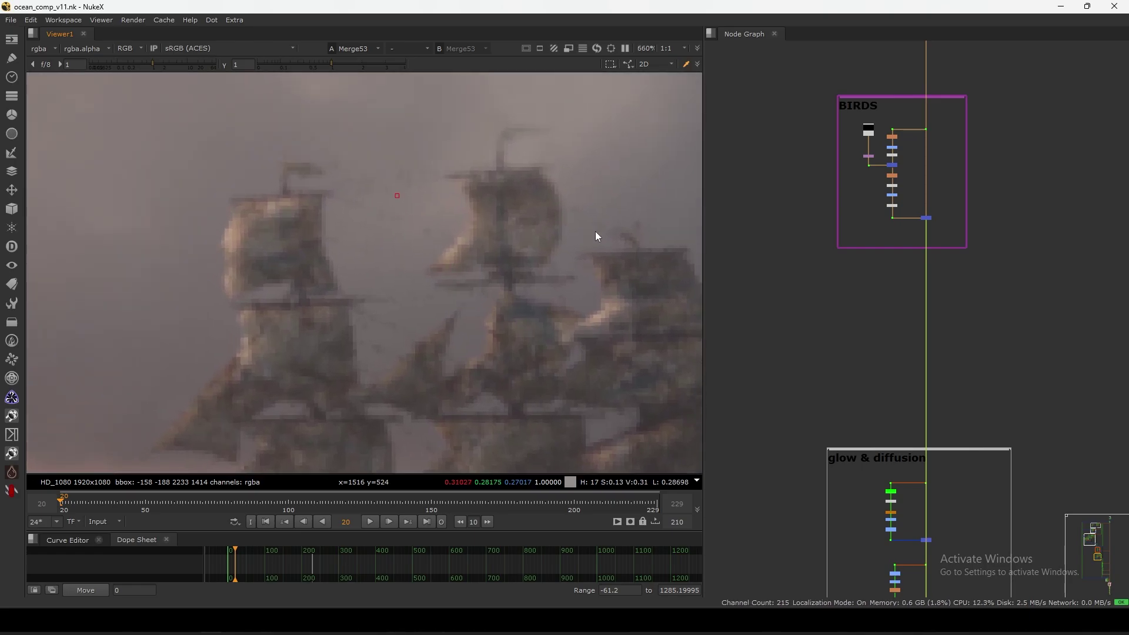
# - Inspect the clouds beside the bright sunset sky up close in the image without lens effects
pyautogui.press('f')
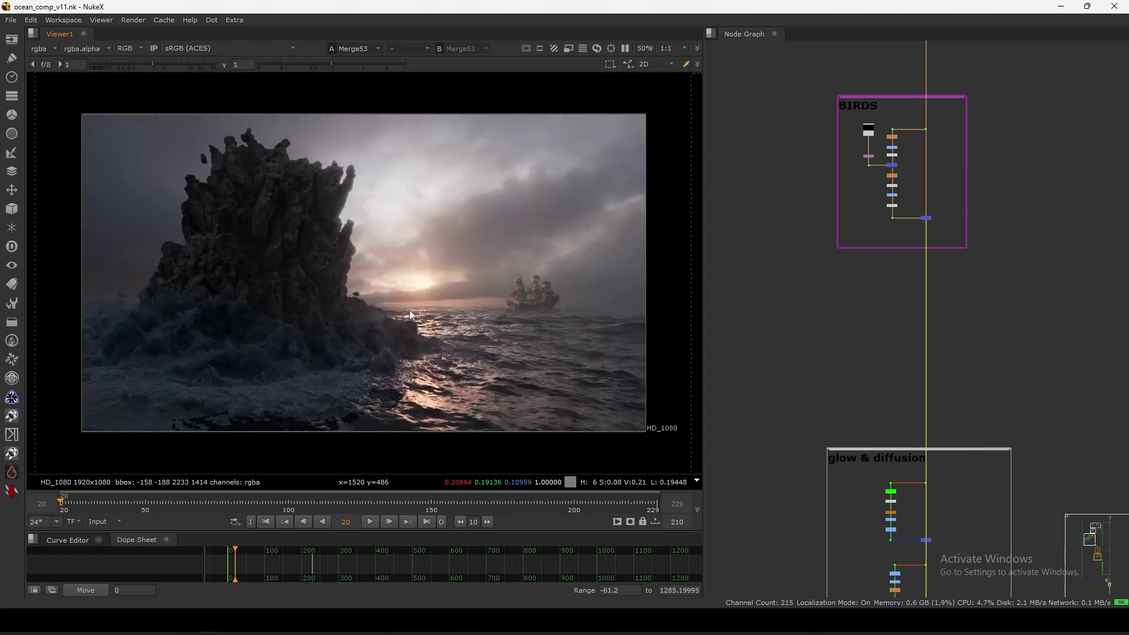
pyautogui.scroll(8, 416, 309)
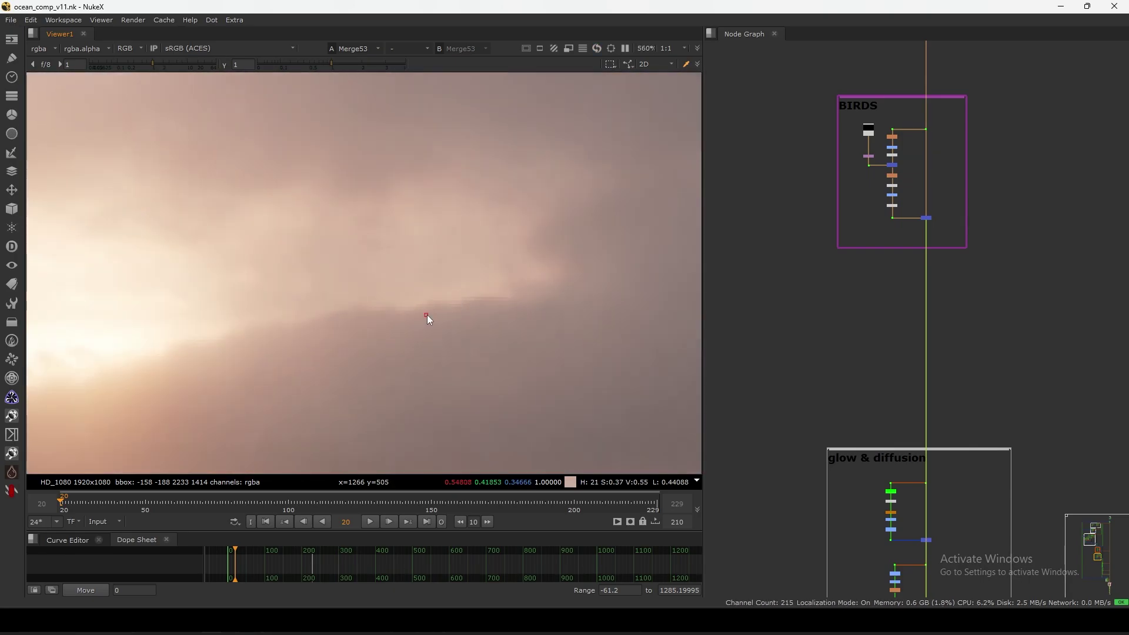
pyautogui.press('f')
# - Locate the chain of lens effect groups from glow & diffusion to Grain in the node graph
pyautogui.scroll(-6, 782, 284)
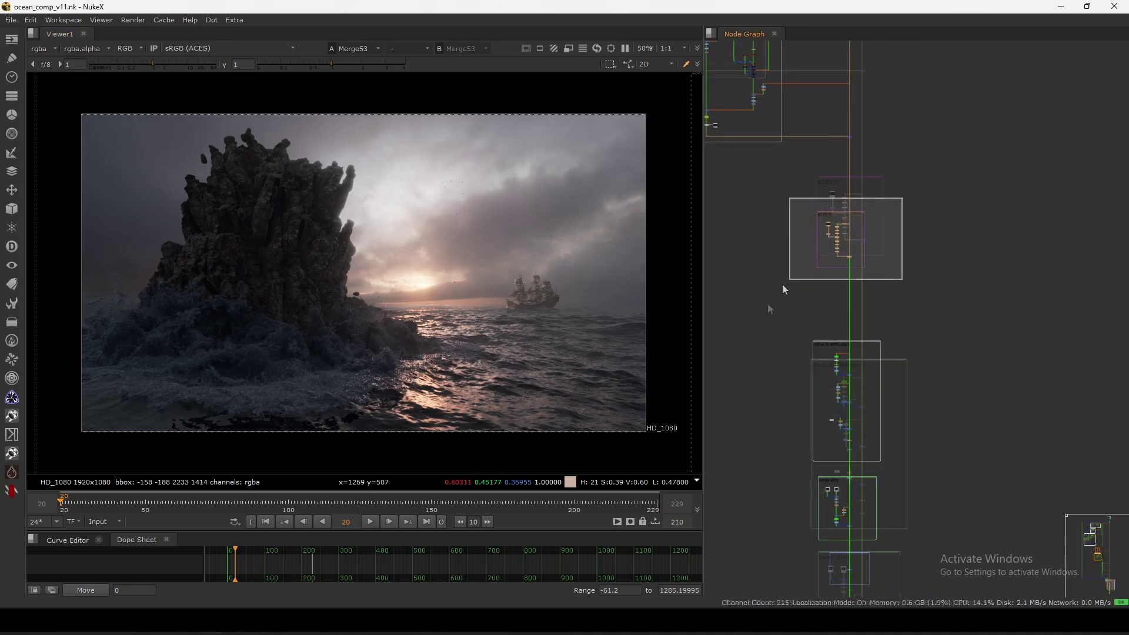
pyautogui.scroll(-2, 852, 244)
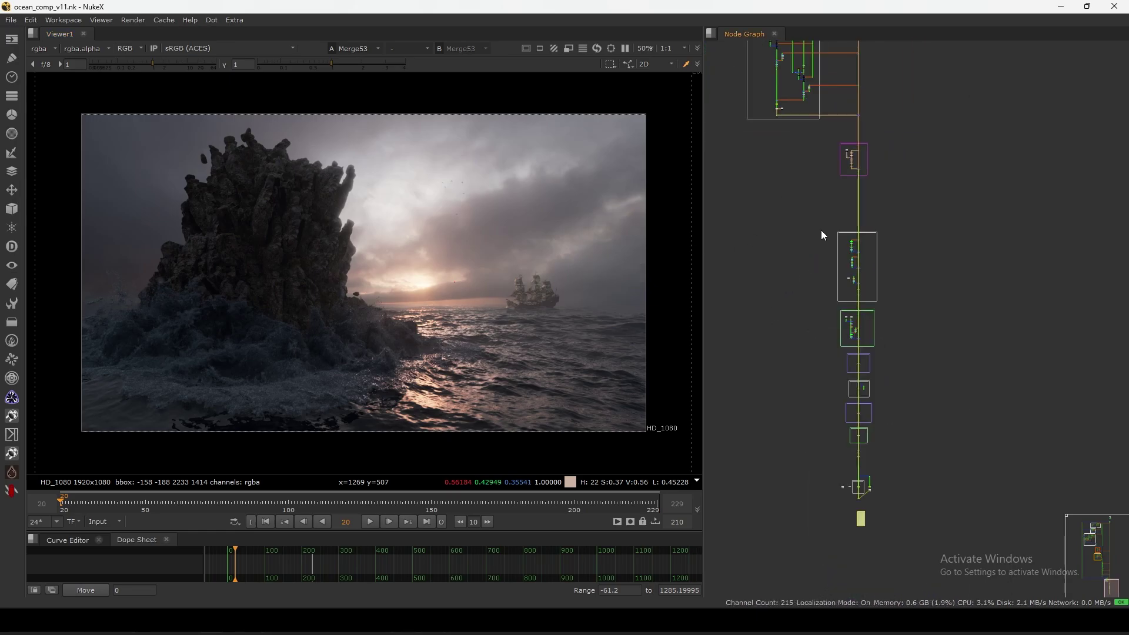
pyautogui.moveTo(819, 221); pyautogui.dragTo(923, 464)
pyautogui.scroll(8, 914, 400)
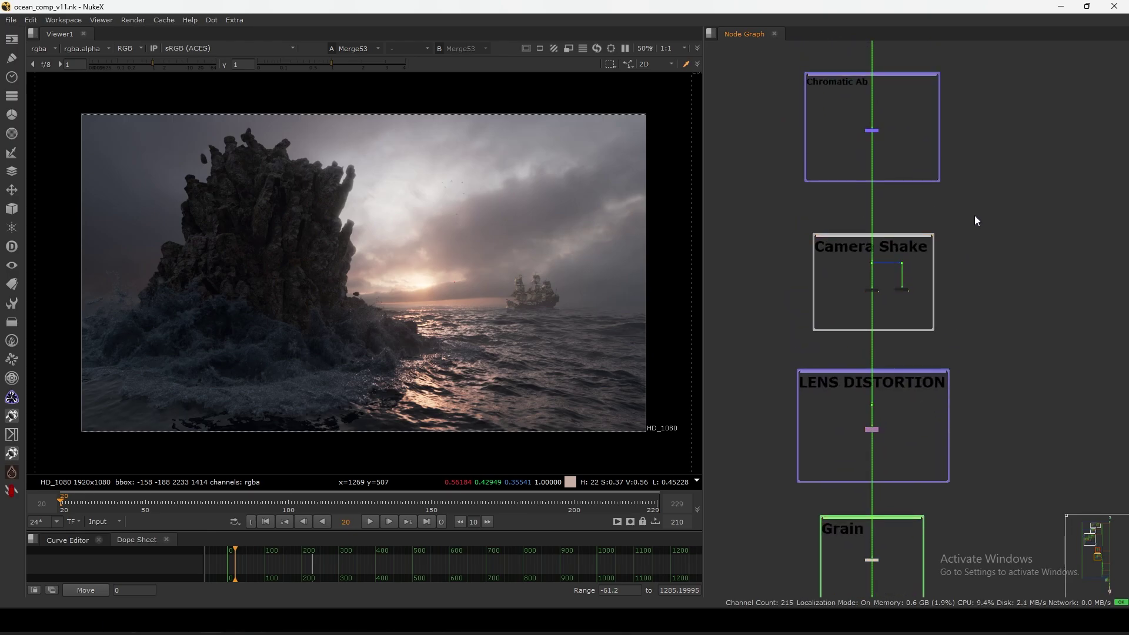
# - Examine the Camera Shake group and select its nodes
pyautogui.moveTo(973, 214); pyautogui.dragTo(771, 349)
pyautogui.scroll(5, 891, 270)
pyautogui.moveTo(891, 298); pyautogui.dragTo(891, 304)
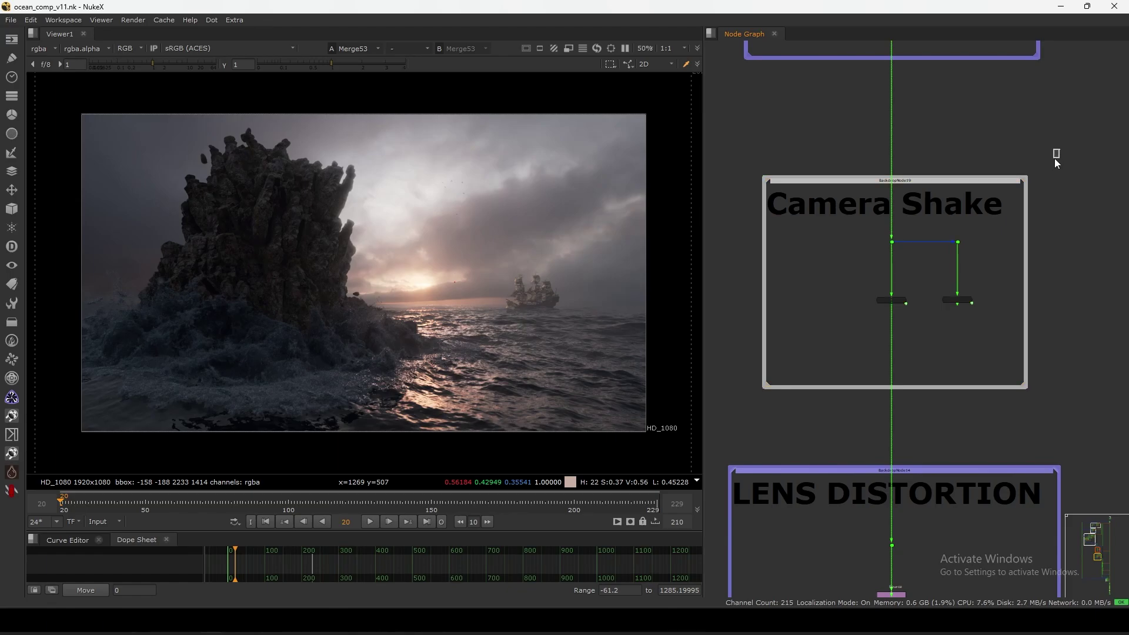
pyautogui.moveTo(1060, 148); pyautogui.dragTo(746, 411)
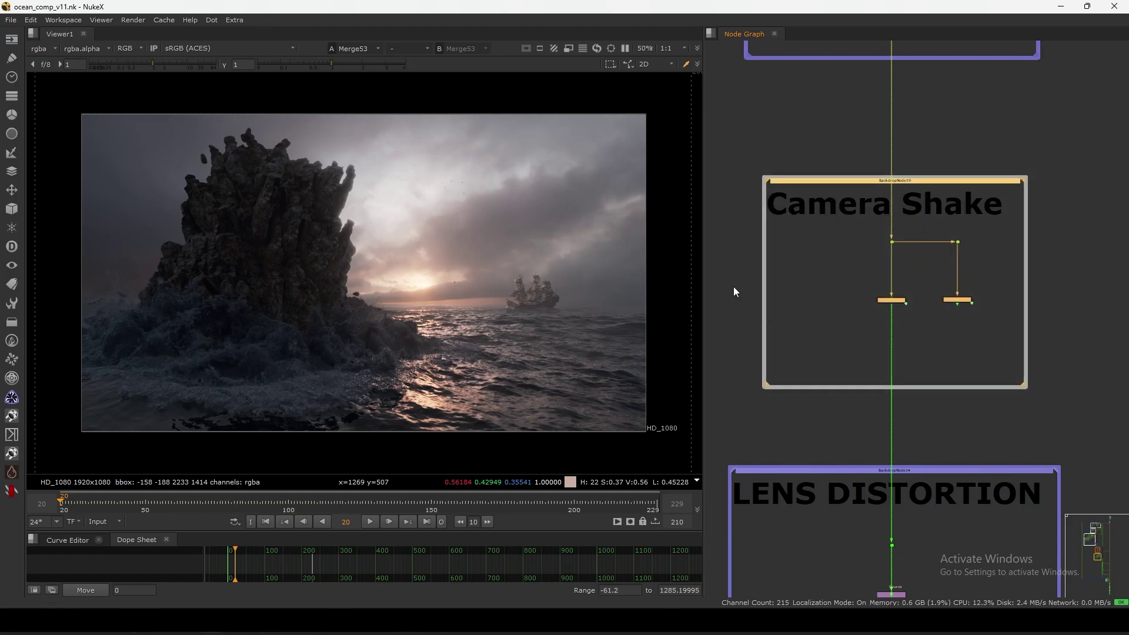
pyautogui.moveTo(1072, 148); pyautogui.dragTo(744, 416)
pyautogui.scroll(-10, 908, 329)
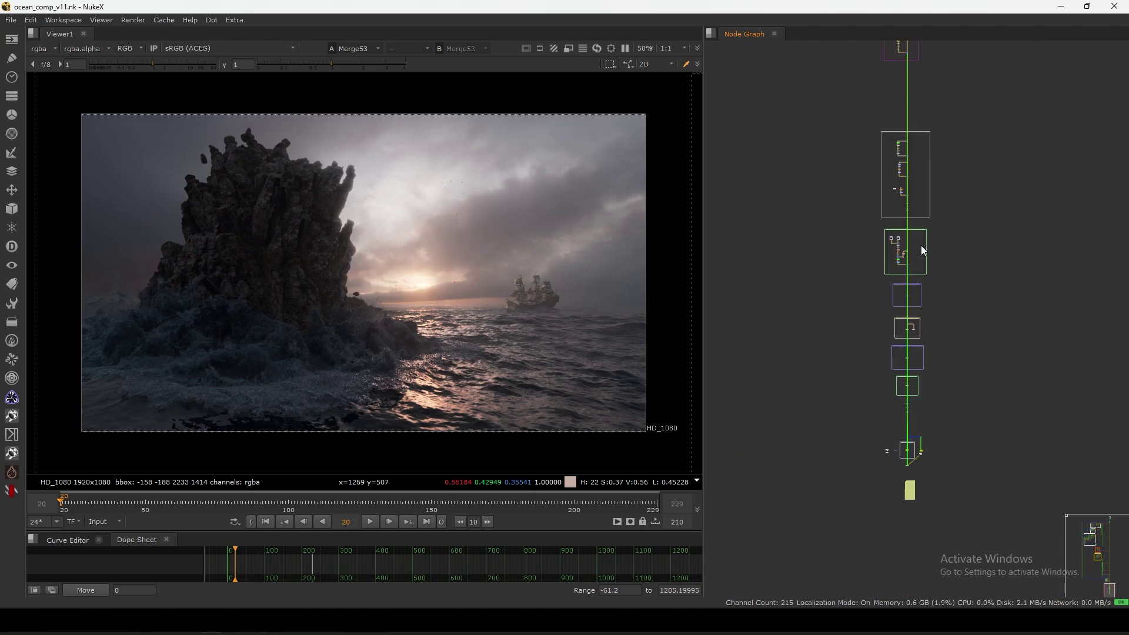
# - Clear the node selection and locate the glow & diffusion group at the start of the lens effects
pyautogui.scroll(10, 923, 250)
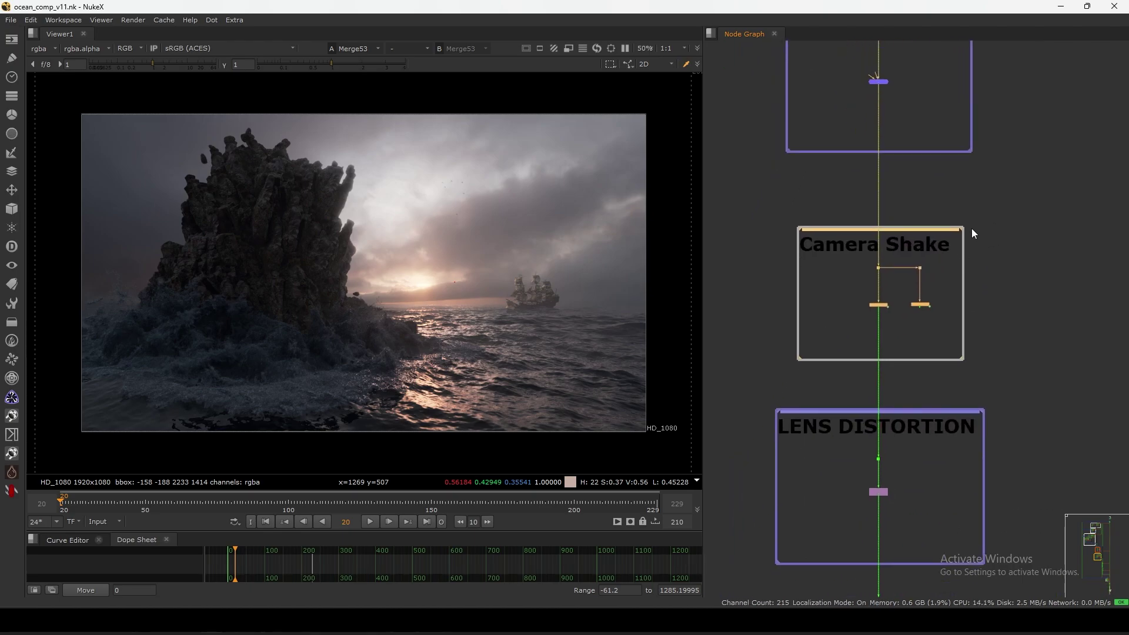
pyautogui.click(1002, 242)
pyautogui.scroll(-5, 930, 234)
pyautogui.scroll(6, 942, 230)
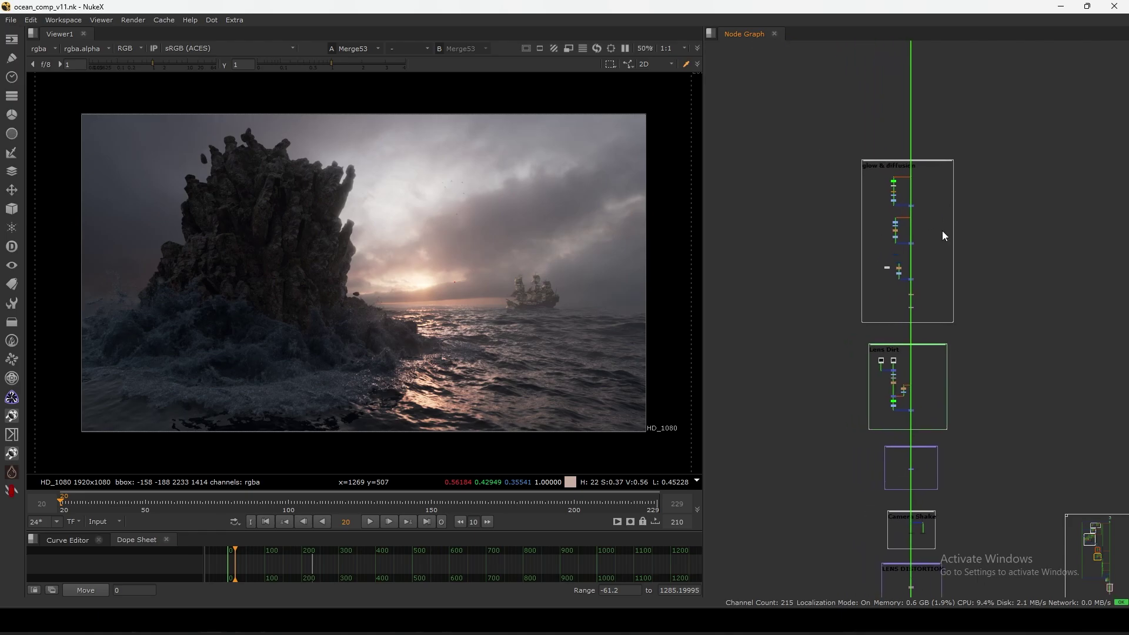
pyautogui.scroll(4, 907, 147)
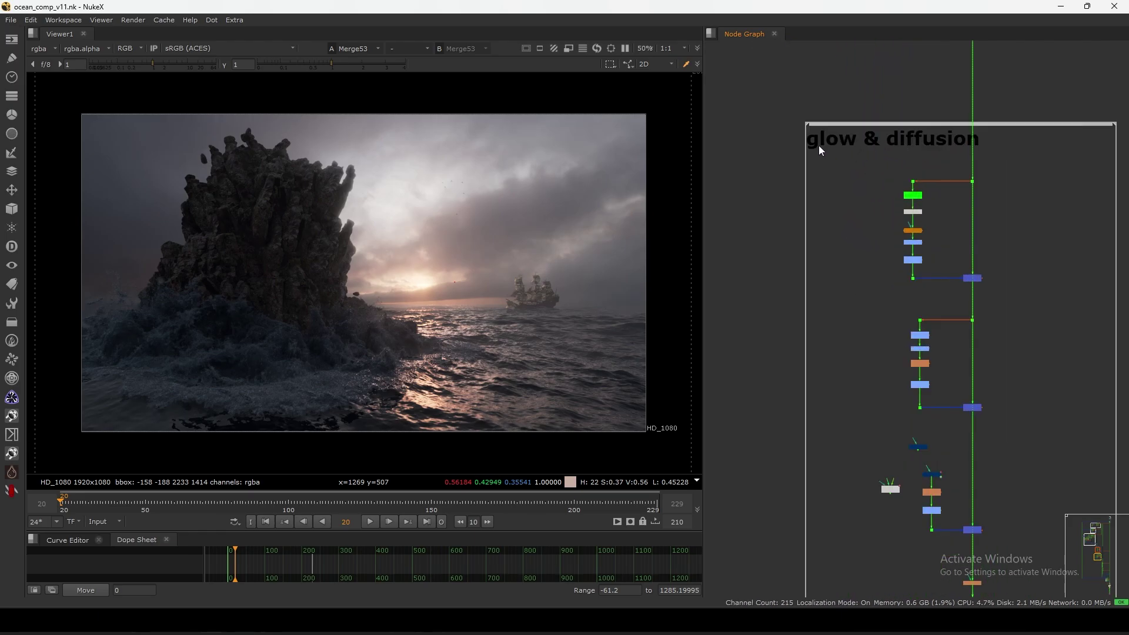
pyautogui.moveTo(783, 98); pyautogui.dragTo(968, 154)
# - Look over the node tree around the BIRDS group and down through the lens effect groups
pyautogui.scroll(-1, 511, 308)
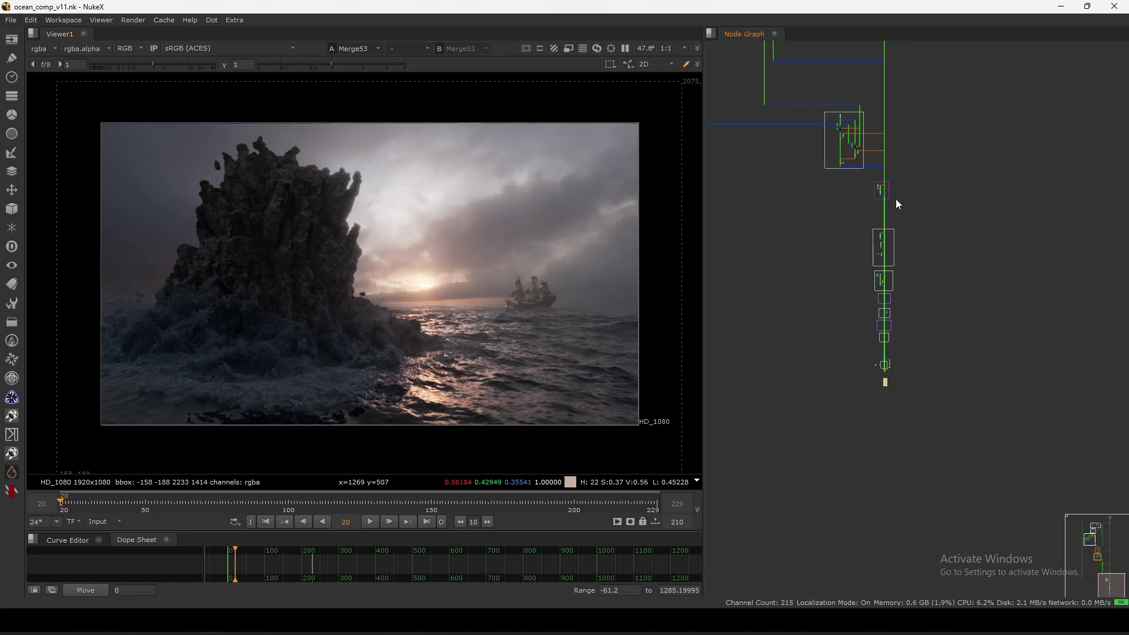
pyautogui.scroll(5, 898, 204)
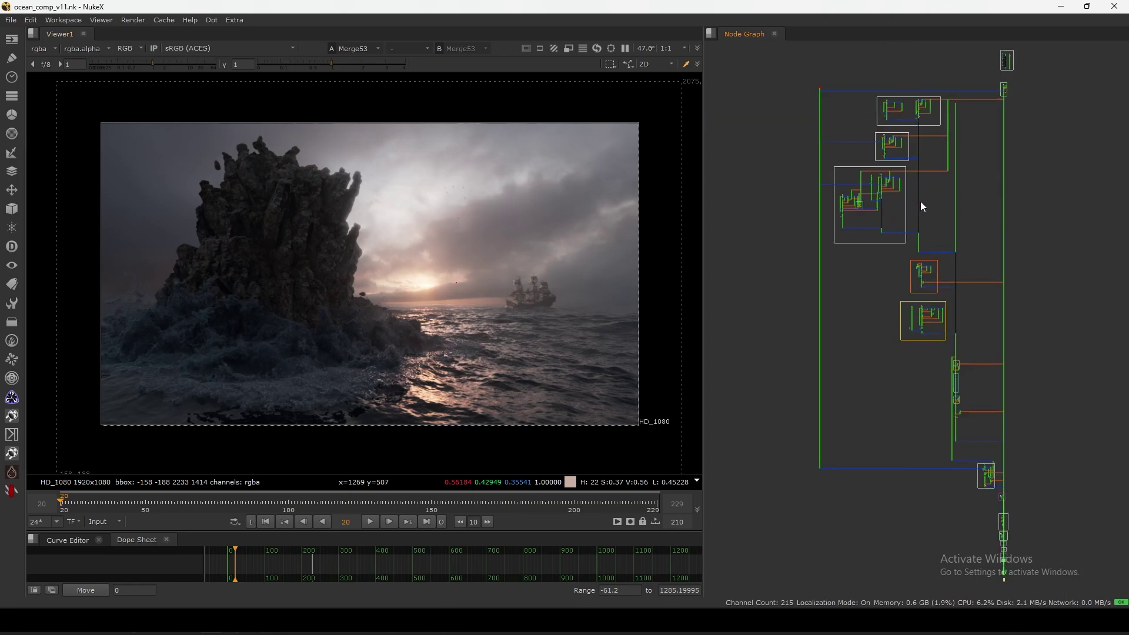
pyautogui.moveTo(849, 408); pyautogui.dragTo(848, 402, button='middle')
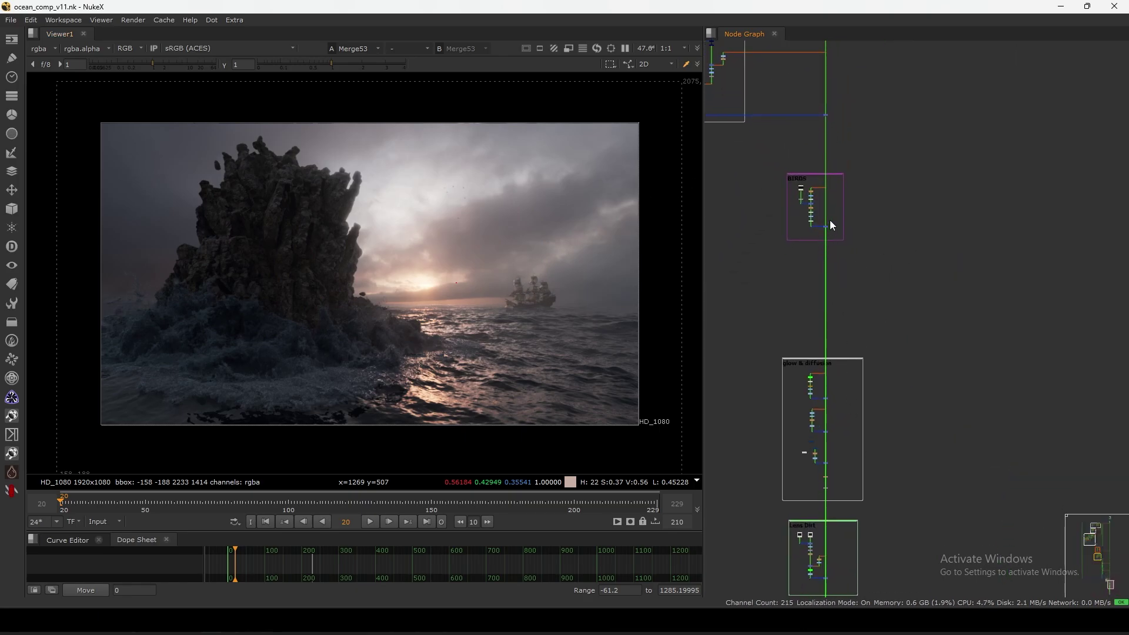
pyautogui.moveTo(817, 561); pyautogui.dragTo(847, 312, button='middle')
pyautogui.moveTo(870, 440); pyautogui.dragTo(855, 200, button='middle')
# - Display the Grain group's node in the viewer and switch repeatedly between it and the comp before lens effects
pyautogui.scroll(6, 838, 347)
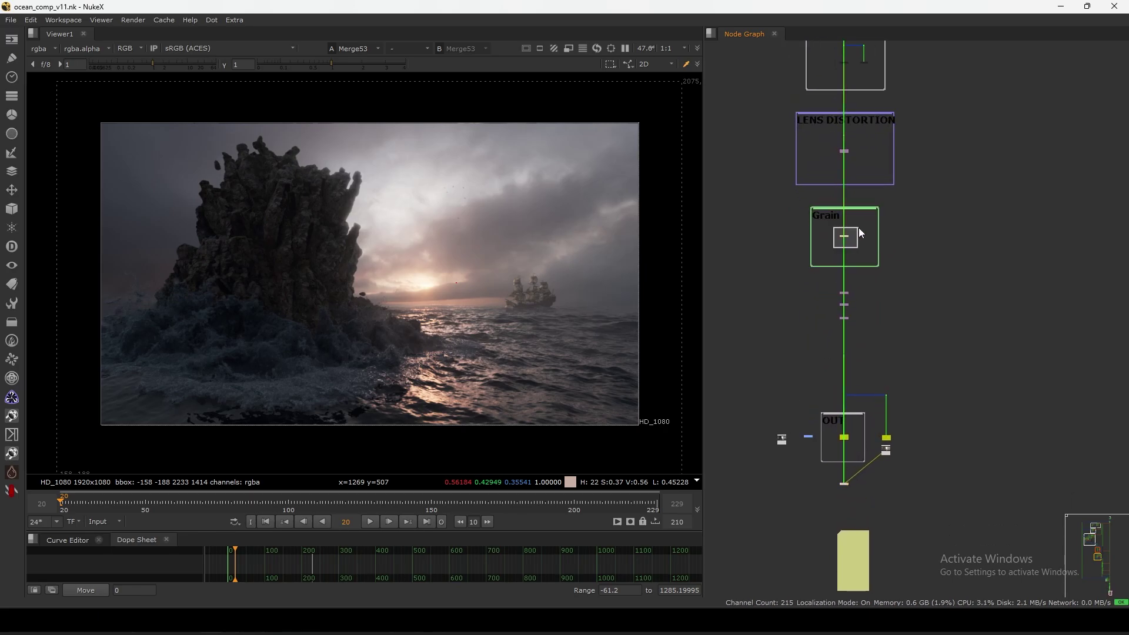
pyautogui.scroll(2, 874, 290)
pyautogui.scroll(2, 841, 235)
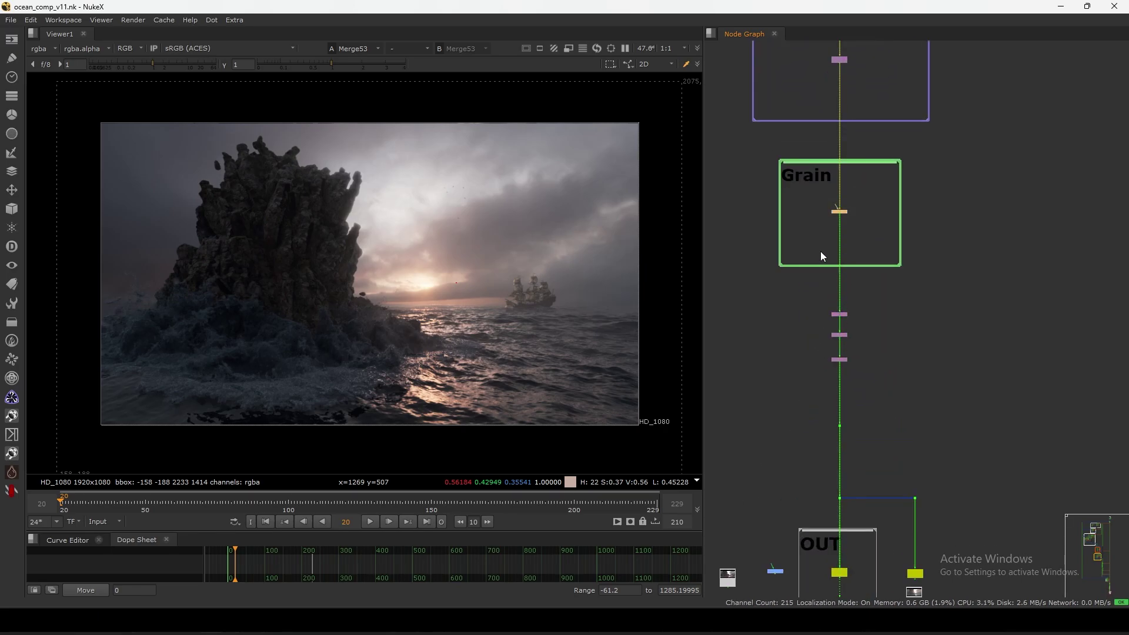
pyautogui.press('1')
pyautogui.press('2')
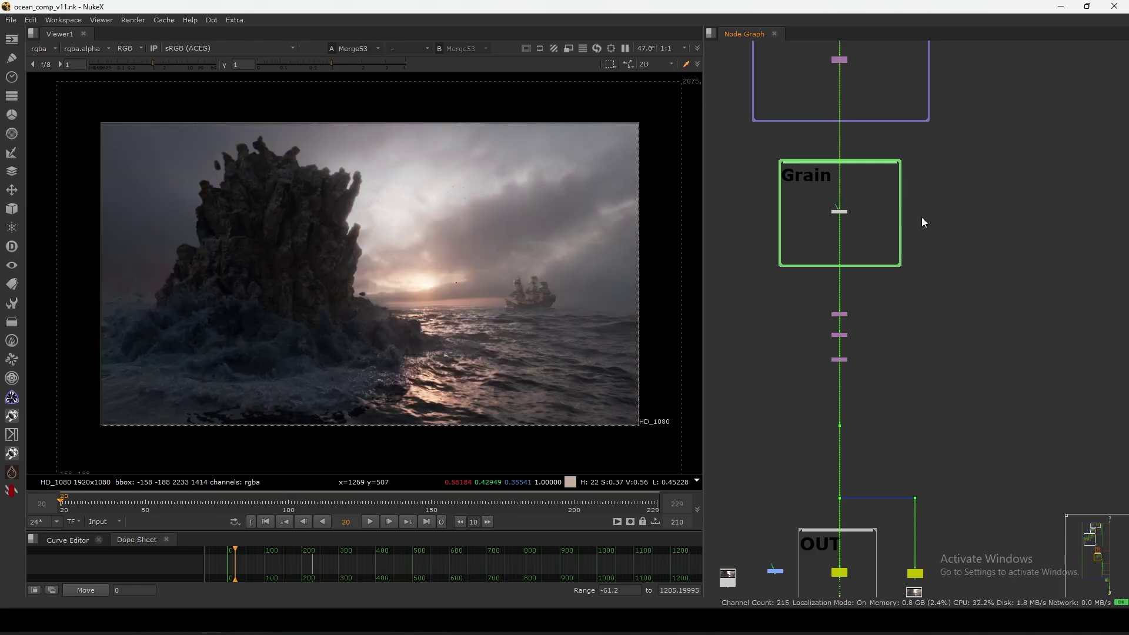
pyautogui.press('1')
pyautogui.press('2')
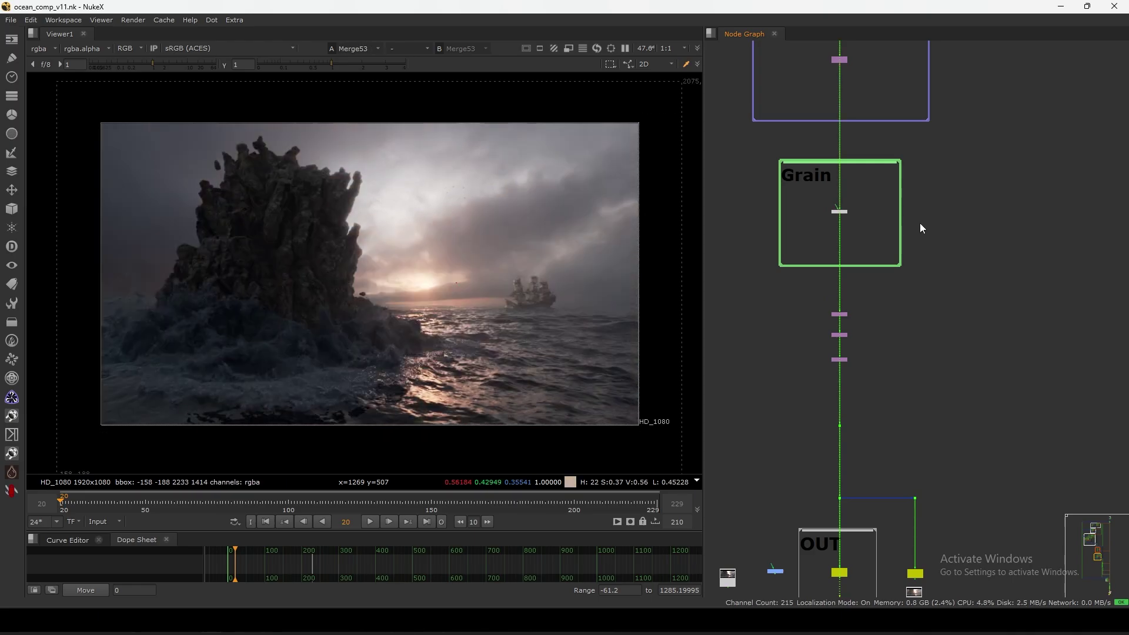
pyautogui.press('1')
pyautogui.press('2')
pyautogui.press('1')
pyautogui.press('2')
# - Display the Merge3 (plus) node of the glow & diffusion group in the viewer
pyautogui.scroll(-6, 913, 207)
pyautogui.moveTo(849, 287); pyautogui.dragTo(855, 506, button='middle')
pyautogui.moveTo(869, 144); pyautogui.dragTo(875, 416, button='middle')
pyautogui.moveTo(869, 278); pyautogui.dragTo(871, 337, button='middle')
pyautogui.scroll(3, 915, 343)
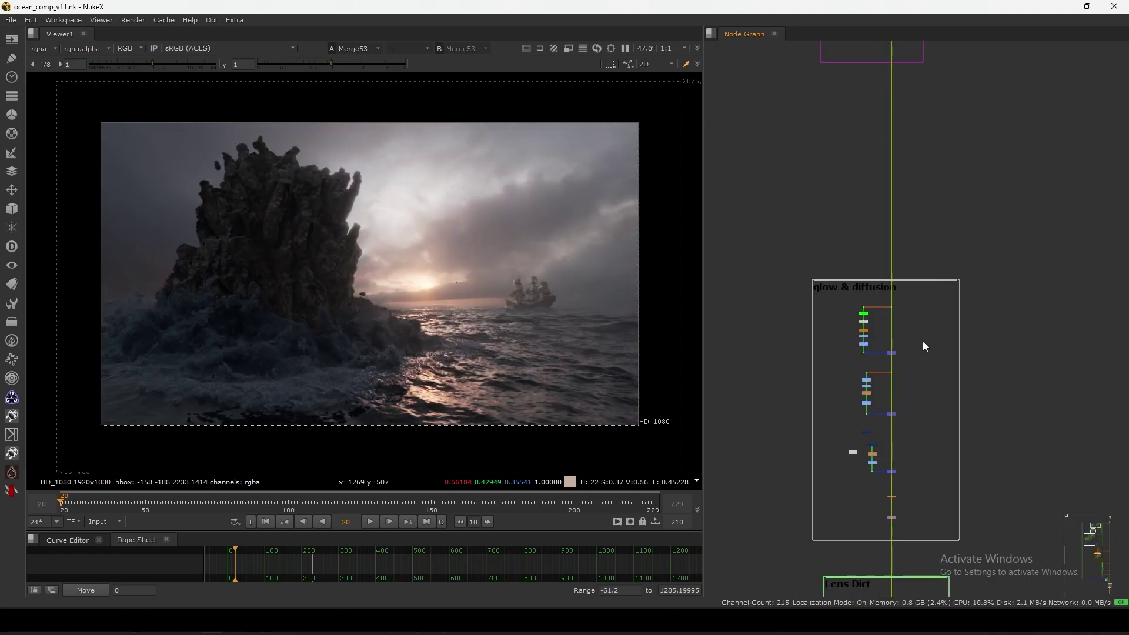
pyautogui.scroll(5, 871, 370)
pyautogui.press('1')
pyautogui.moveTo(837, 313); pyautogui.dragTo(964, 324)
pyautogui.press('1')
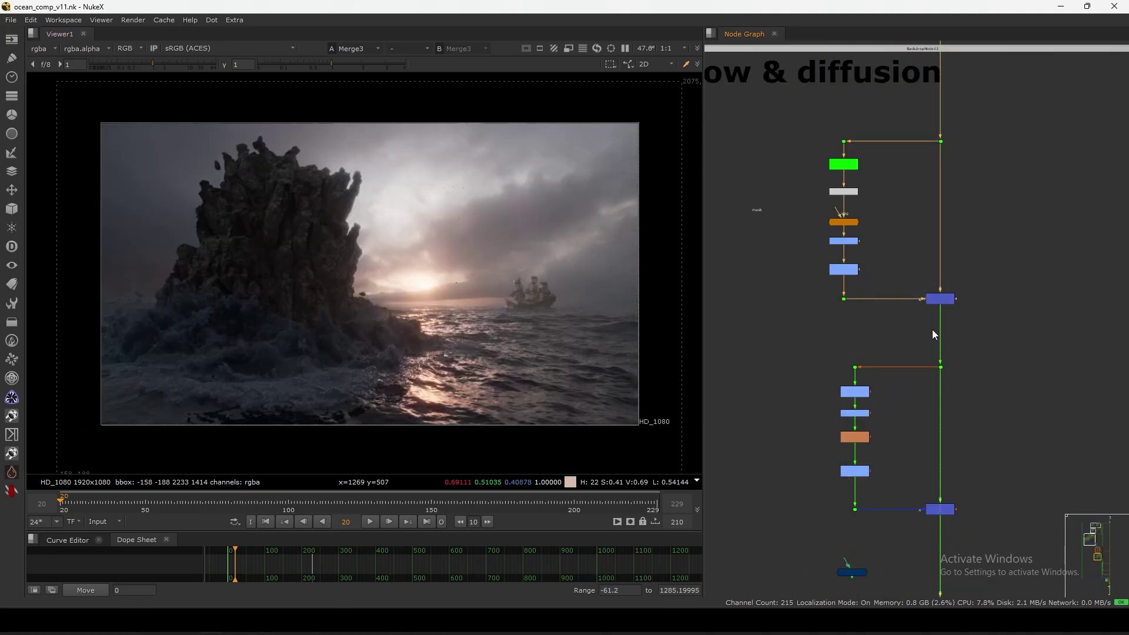
# - Disable and re-enable Merge3 (plus) to compare the image with and without the glow
pyautogui.scroll(3, 933, 335)
pyautogui.click(951, 276)
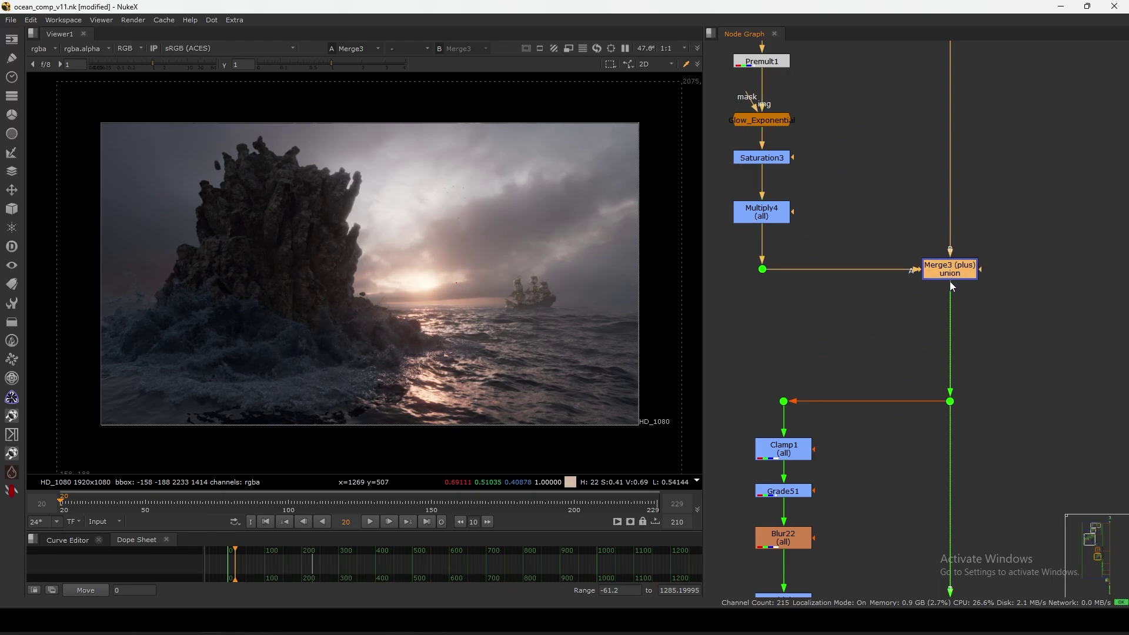
pyautogui.press('d')
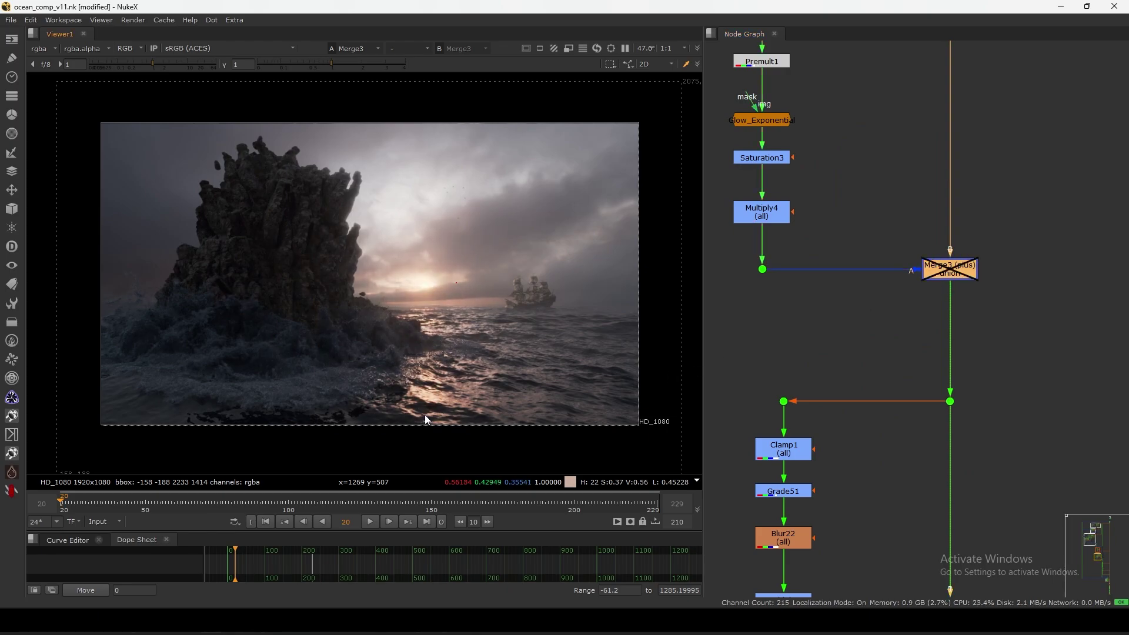
pyautogui.press('d')
# - View the outputs of the glow branch feeding Merge3, ending with Multiply4
pyautogui.click(763, 268)
pyautogui.press('1')
pyautogui.moveTo(803, 205); pyautogui.dragTo(854, 266, button='middle')
pyautogui.click(839, 173)
pyautogui.press('1')
pyautogui.click(828, 285)
pyautogui.press('1')
pyautogui.click(814, 306)
pyautogui.press('1')
pyautogui.moveTo(880, 361); pyautogui.dragTo(860, 314, button='middle')
# - Display Merge3 in the viewer again and check the properties of Multiply4
pyautogui.moveTo(932, 271); pyautogui.dragTo(1050, 358)
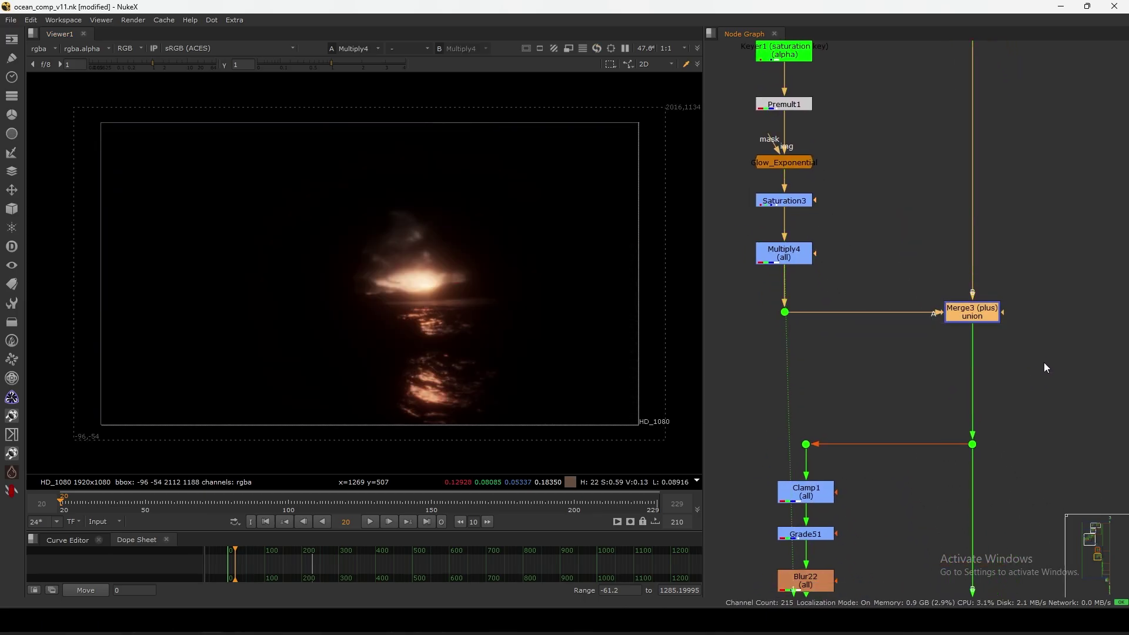
pyautogui.press('1')
pyautogui.click(1042, 361)
pyautogui.doubleClick(782, 262)
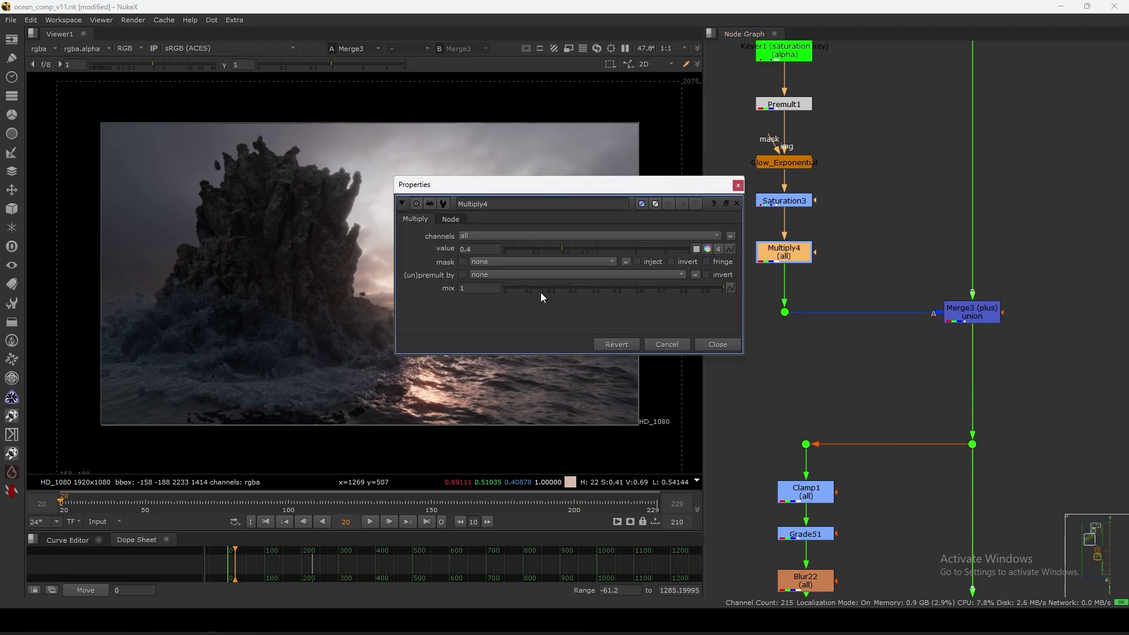
pyautogui.click(717, 344)
# - Disable and re-enable Multiply4 repeatedly to compare the glow intensity in the merged image
pyautogui.press('d')
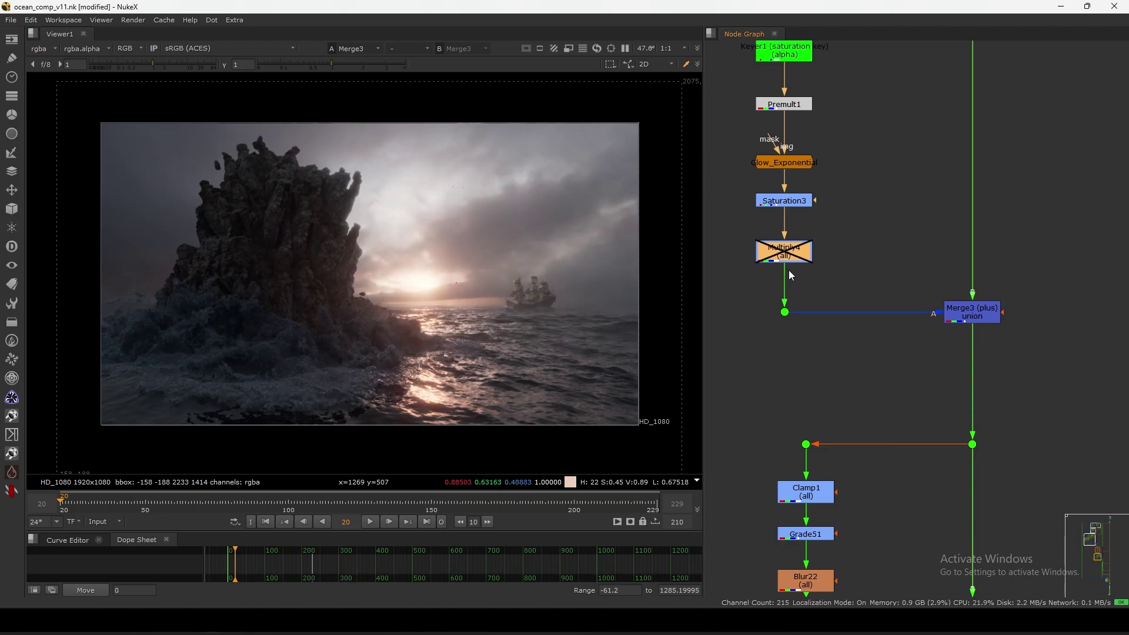
pyautogui.press('d')
pyautogui.press('d')
pyautogui.press('d')
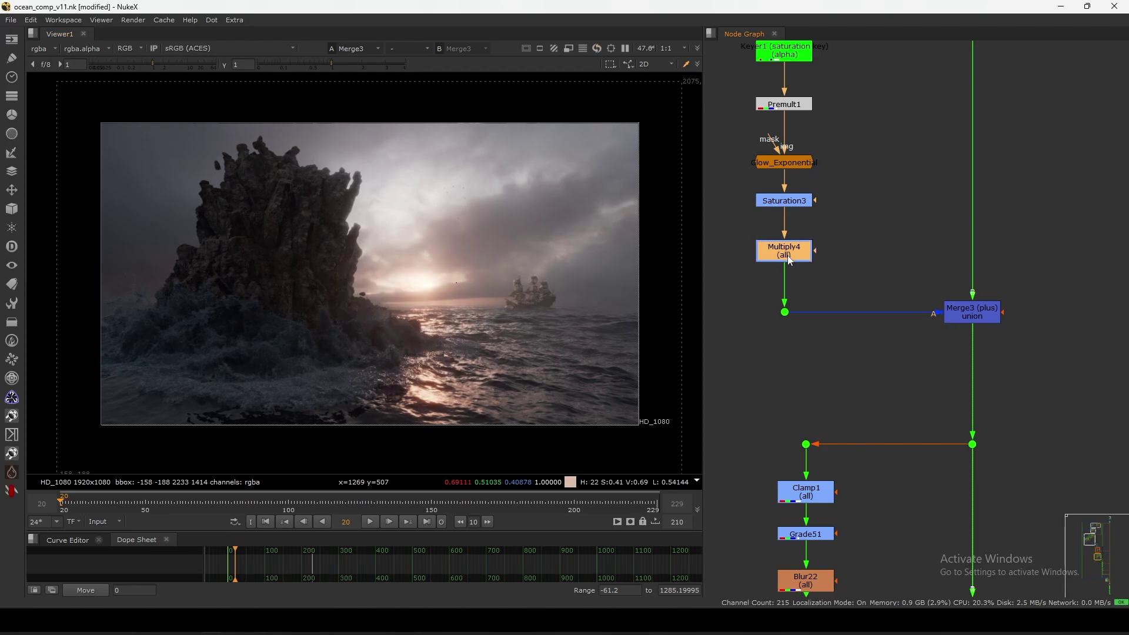
pyautogui.press('d')
pyautogui.press('d')
# - Disable and re-enable the glow merge once more to compare its effect at the current Multiply4 strength
pyautogui.click(973, 314)
pyautogui.press('d')
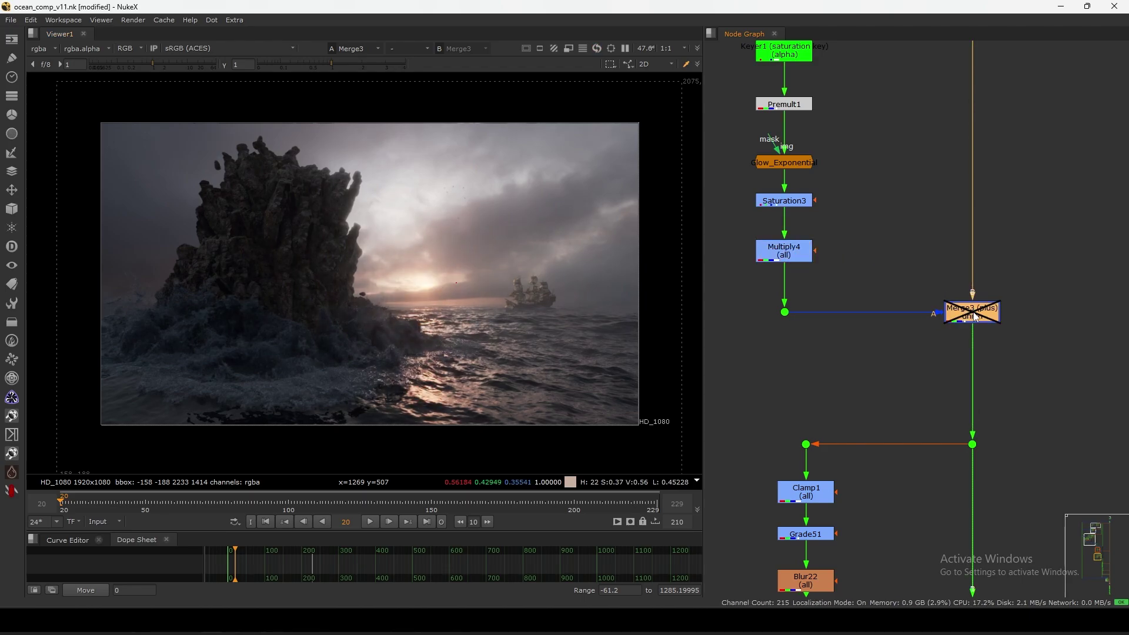
pyautogui.press('d')
# - Display the dot below Multiply3 in the viewer, examine its diffusion image at gain 12, and reset the gain
pyautogui.scroll(-1, 919, 297)
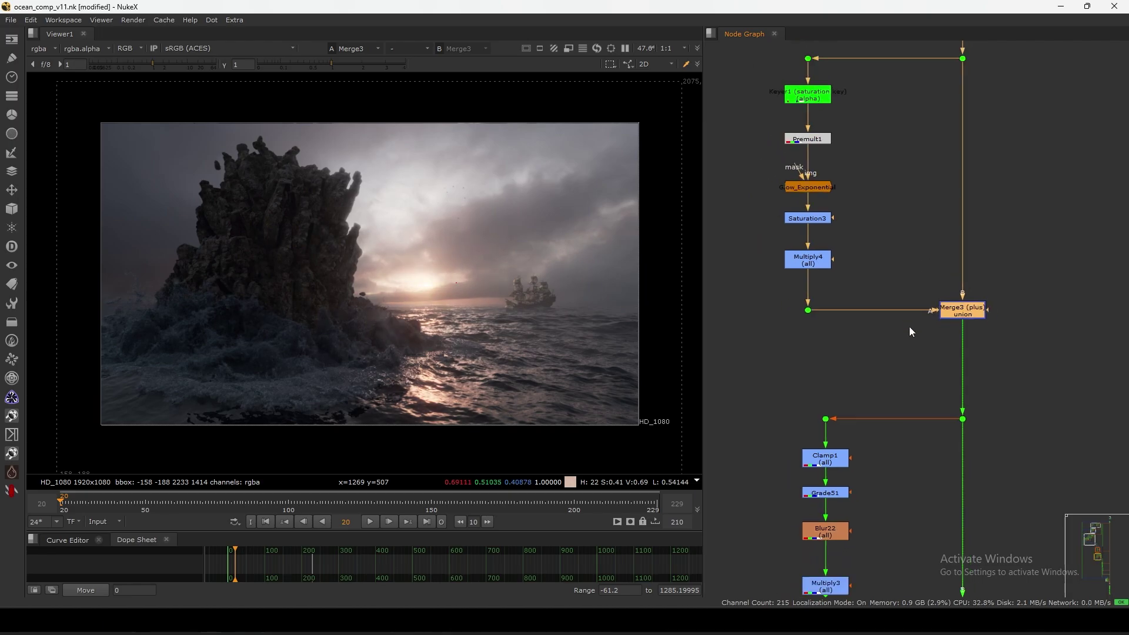
pyautogui.moveTo(909, 328); pyautogui.dragTo(901, 256, button='middle')
pyautogui.moveTo(907, 406); pyautogui.dragTo(928, 301, button='middle')
pyautogui.moveTo(894, 387); pyautogui.dragTo(904, 305, button='middle')
pyautogui.click(853, 332)
pyautogui.moveTo(885, 373); pyautogui.dragTo(836, 432)
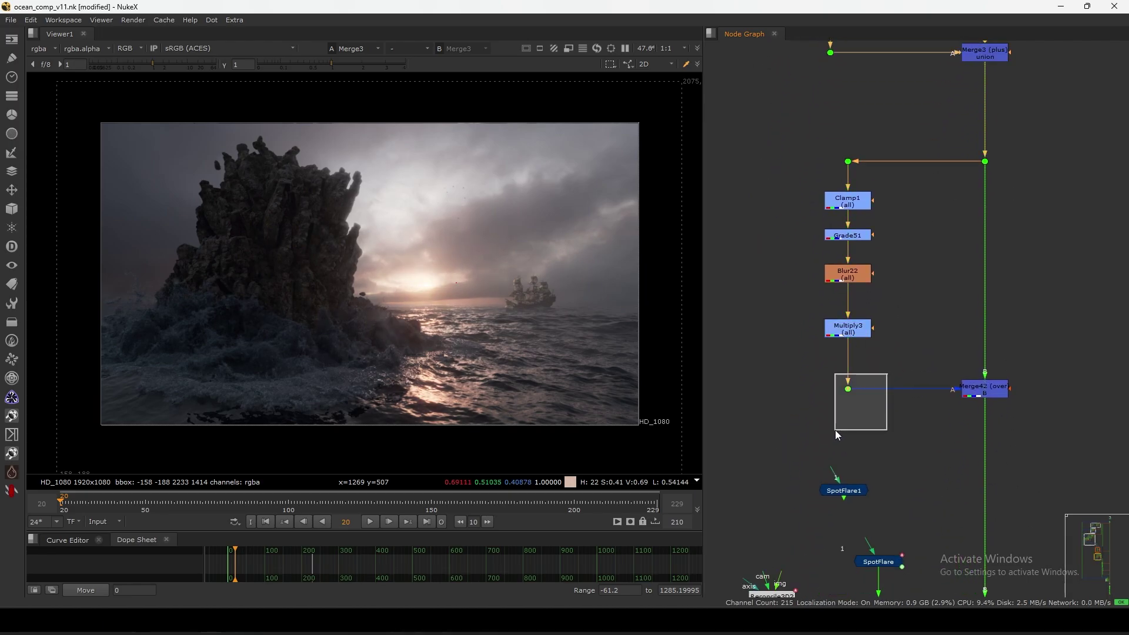
pyautogui.press('1')
pyautogui.moveTo(859, 407); pyautogui.dragTo(873, 335, button='middle')
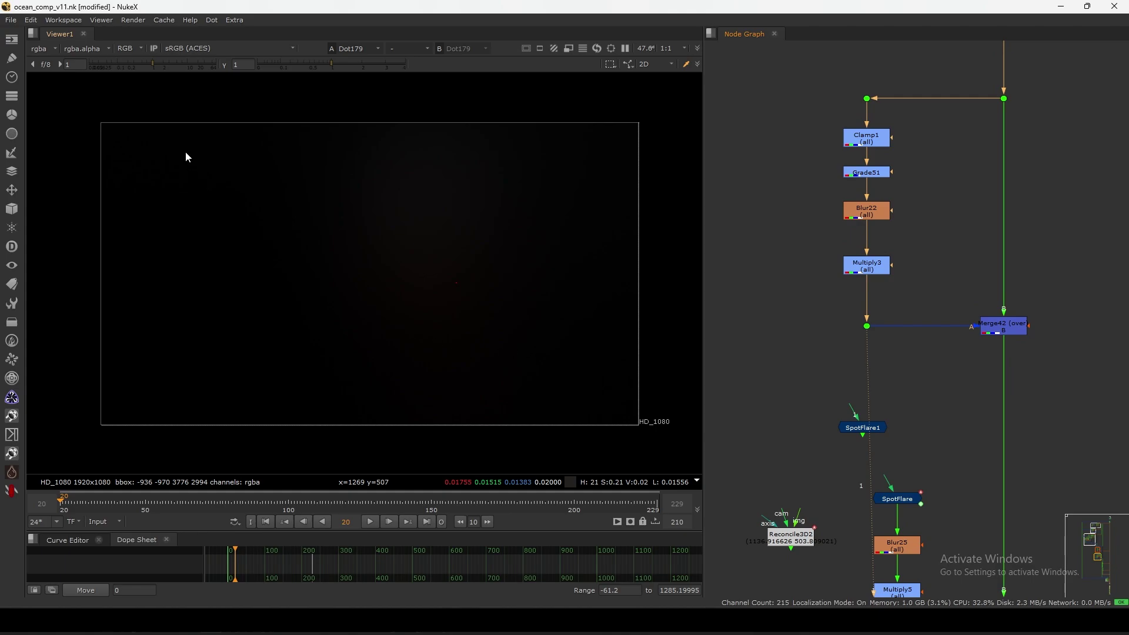
pyautogui.moveTo(165, 66); pyautogui.dragTo(190, 65)
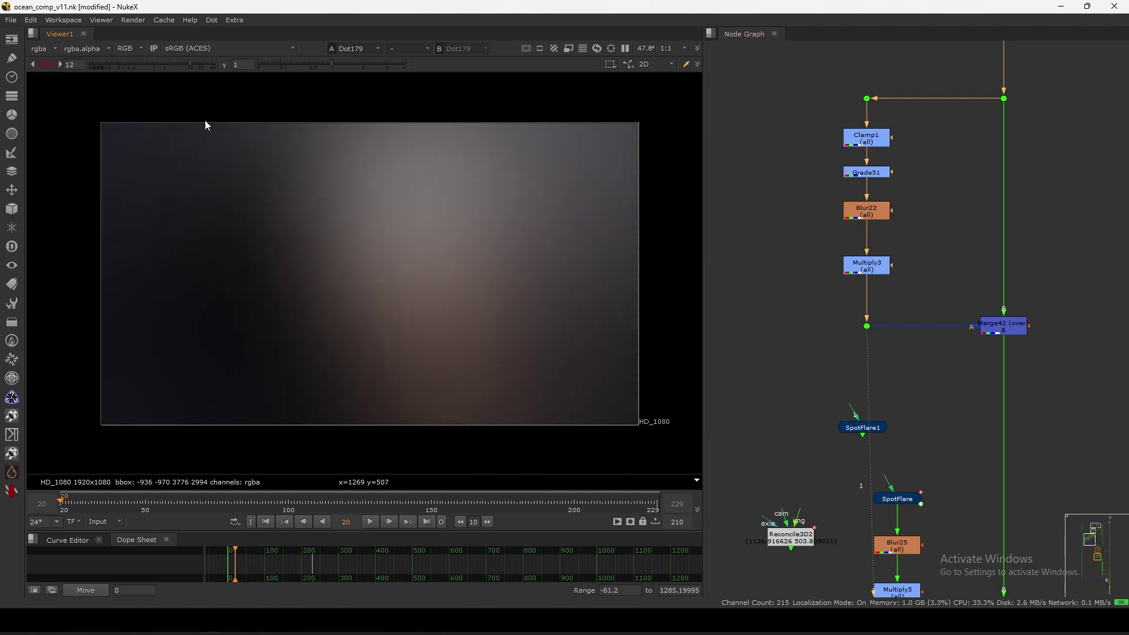
pyautogui.click(48, 67)
# - View the outputs of Clamp1 and Grade51 in the diffusion branch
pyautogui.moveTo(852, 143); pyautogui.dragTo(859, 136)
pyautogui.press('1')
pyautogui.moveTo(874, 174); pyautogui.dragTo(874, 173)
pyautogui.press('1')
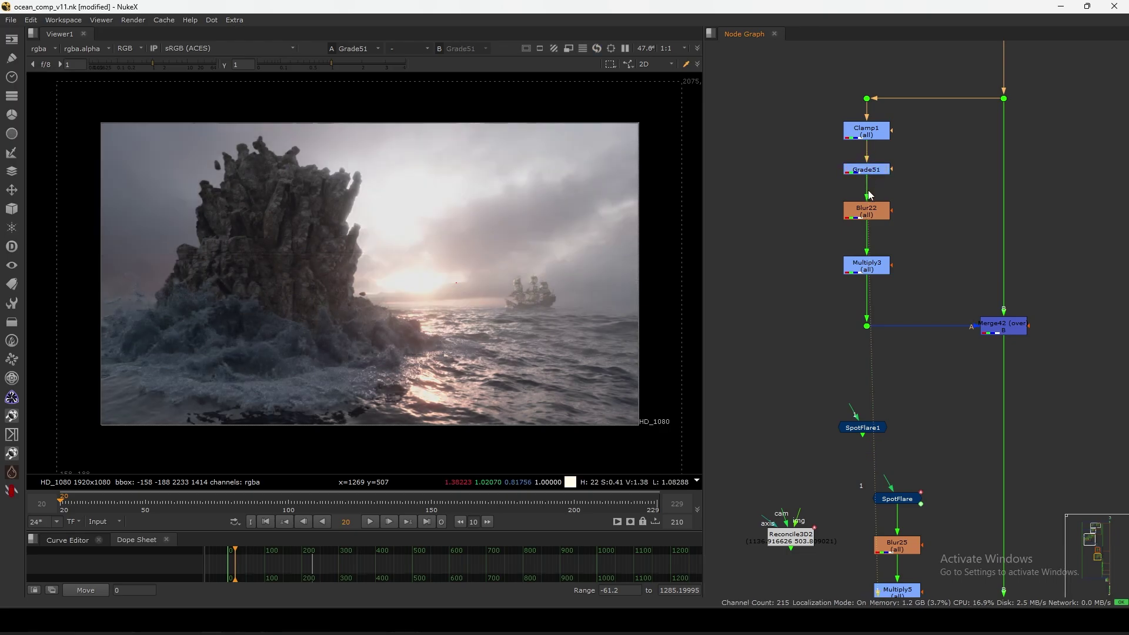
# - View the outputs of Blur22 and Multiply3 in the diffusion branch
pyautogui.click(870, 222)
pyautogui.press('1')
pyautogui.doubleClick(864, 217)
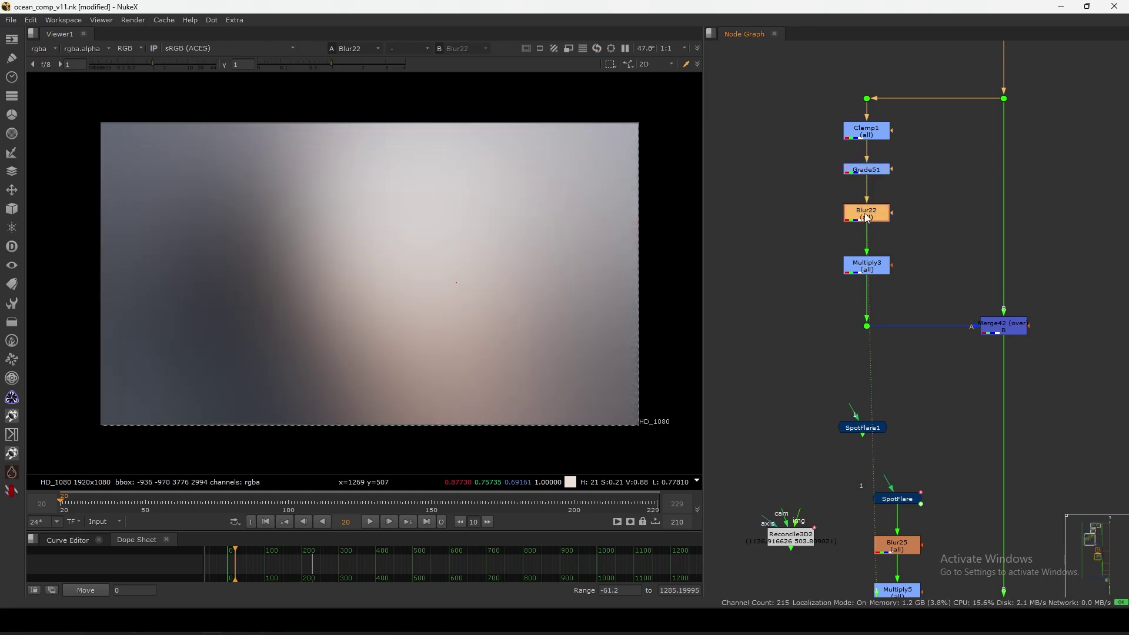
pyautogui.click(801, 308)
pyautogui.moveTo(851, 261); pyautogui.dragTo(851, 267)
pyautogui.press('1')
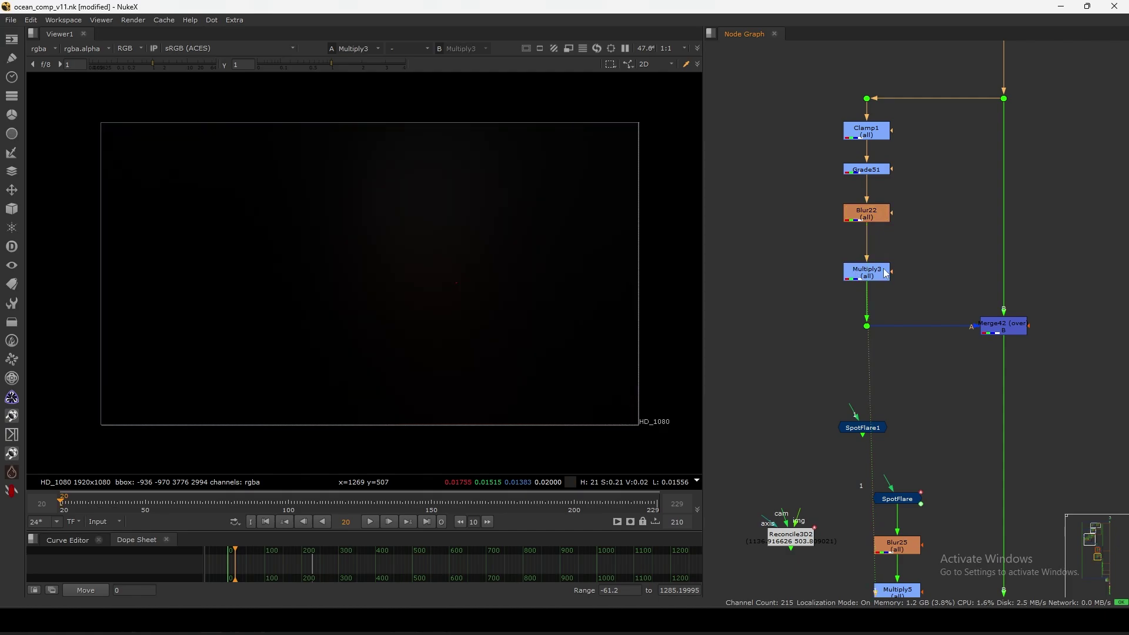
# - Display the Merge42 (over) node in the viewer and select it
pyautogui.moveTo(974, 330); pyautogui.dragTo(947, 319, button='middle')
pyautogui.click(969, 318)
pyautogui.press('1')
pyautogui.click(969, 318)
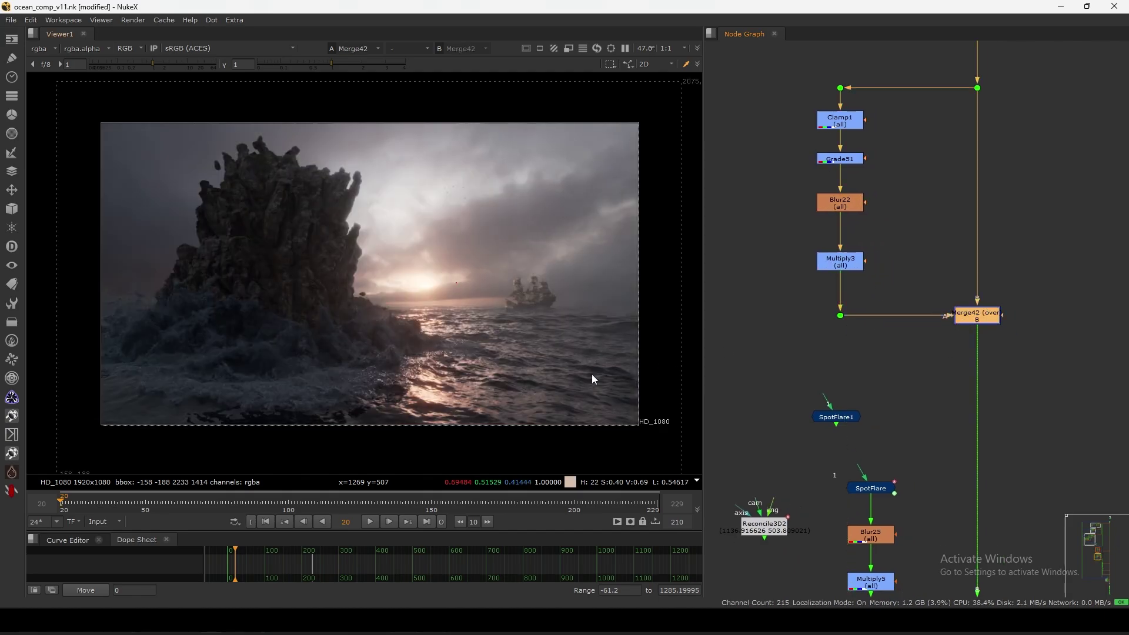
# - Compare the rock's surface up close with the Merge42 (over) node disabled and enabled
pyautogui.scroll(6, 311, 324)
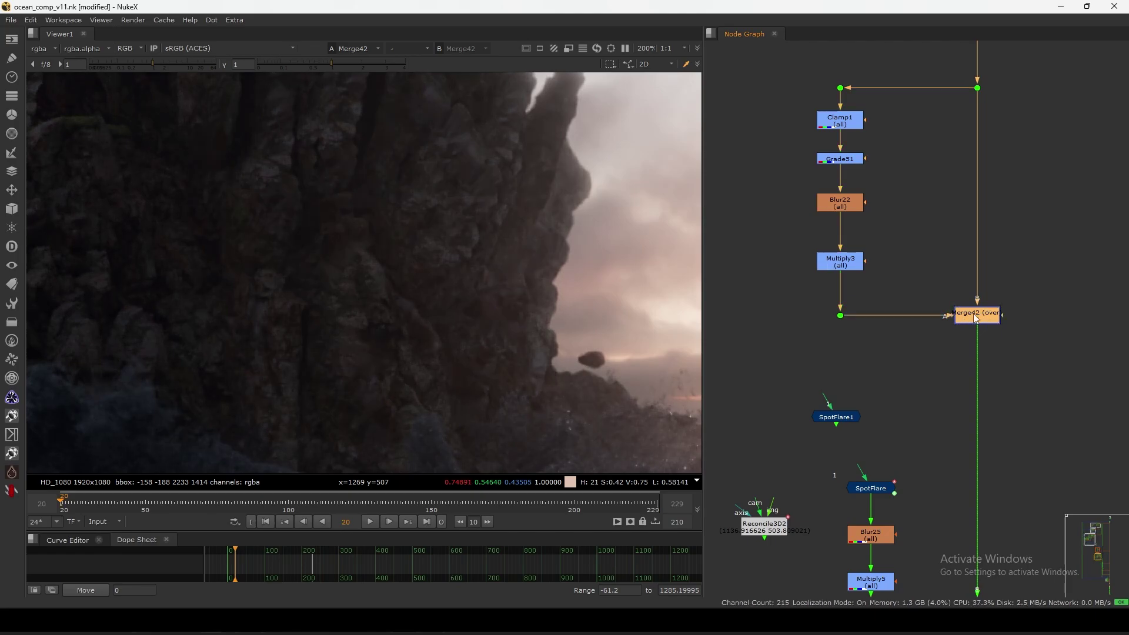
pyautogui.press('d')
pyautogui.press('d')
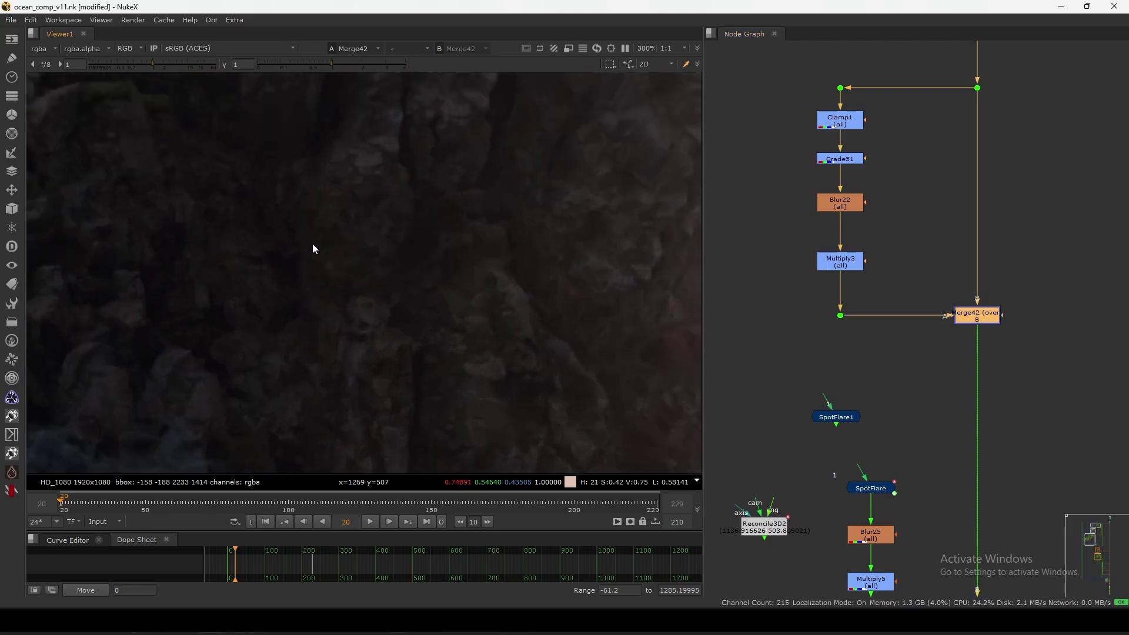
pyautogui.scroll(-6, 326, 290)
pyautogui.scroll(-2, 936, 298)
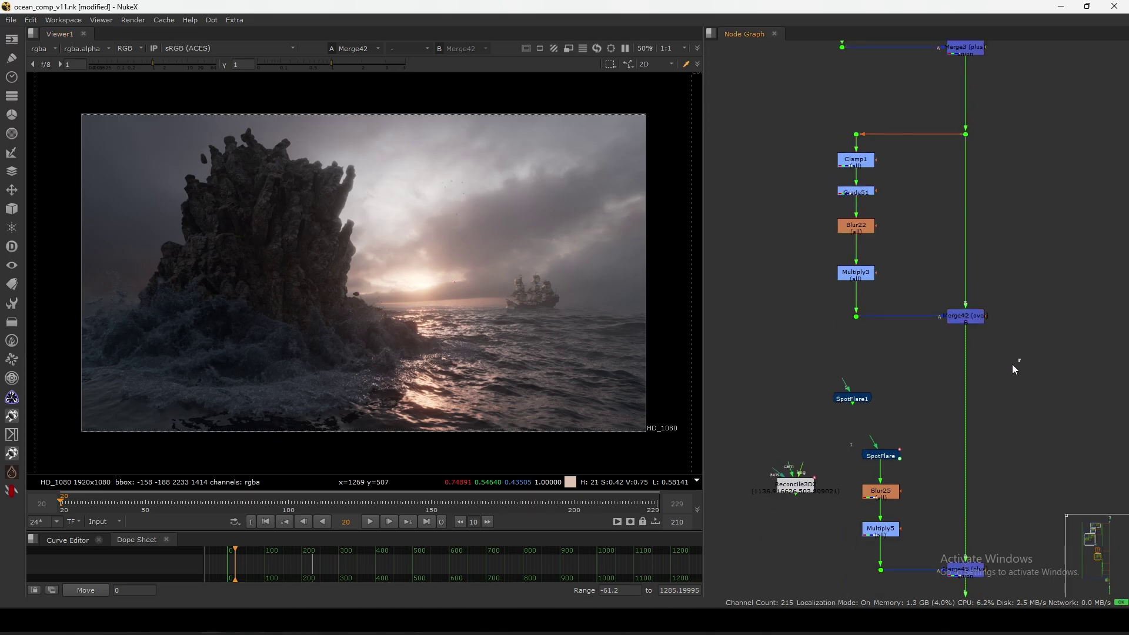
# - Display the Merge45 (plus) node in the viewer and compare the image with its lens flare disabled and enabled
pyautogui.moveTo(1020, 360); pyautogui.dragTo(757, 94)
pyautogui.moveTo(1009, 281); pyautogui.dragTo(942, 376)
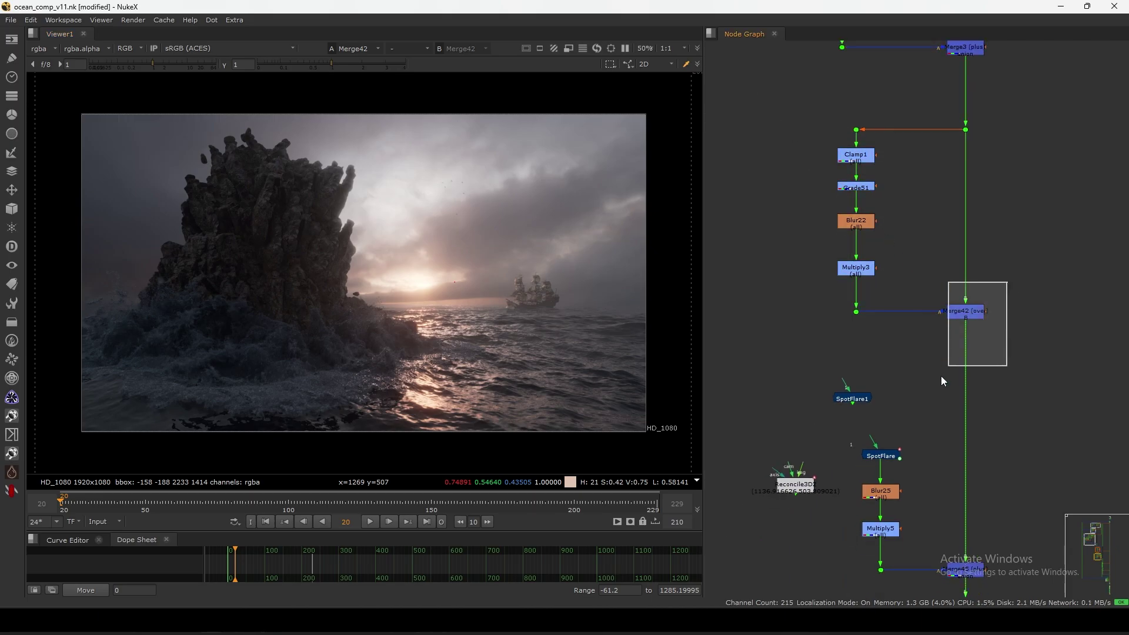
pyautogui.moveTo(947, 475); pyautogui.dragTo(932, 284, button='middle')
pyautogui.moveTo(934, 362); pyautogui.dragTo(935, 341, button='middle')
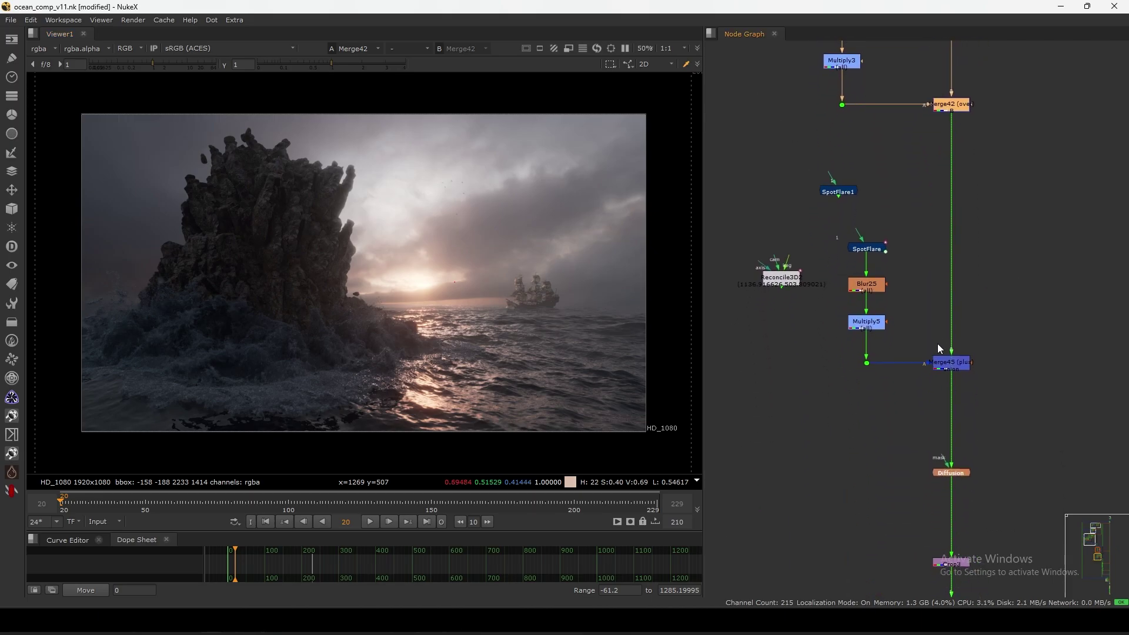
pyautogui.click(953, 368)
pyautogui.press('1')
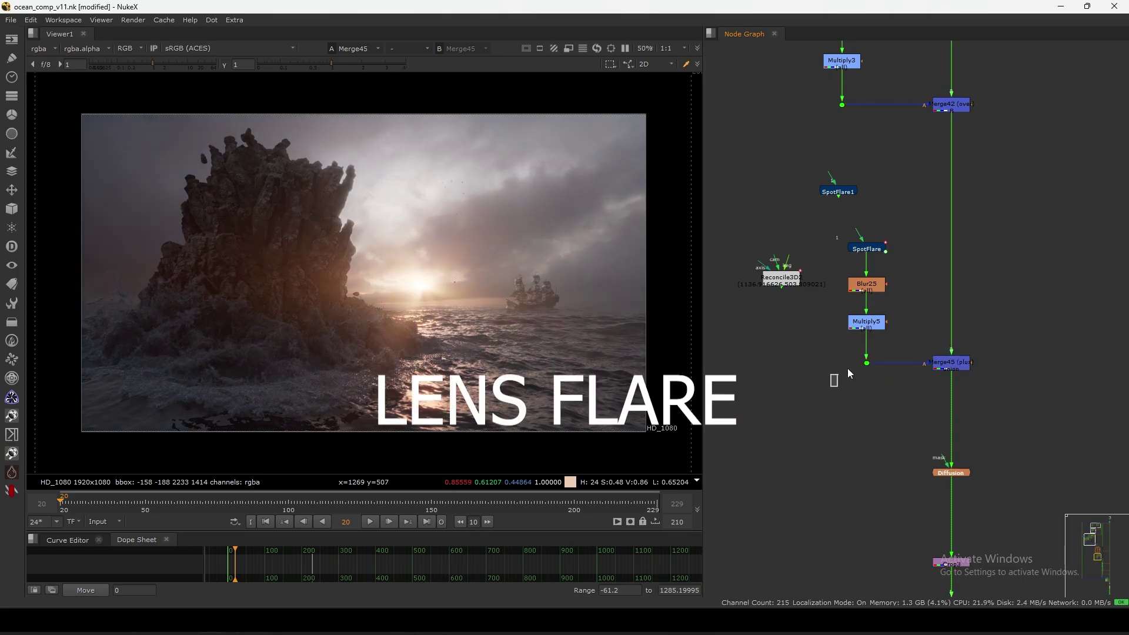
pyautogui.press('d')
pyautogui.press('d')
# - Look through the groups down the node graph and read the LENS FX FOR COMP note
pyautogui.scroll(-4, 900, 374)
pyautogui.moveTo(867, 521); pyautogui.dragTo(859, 376, button='middle')
pyautogui.scroll(-2, 853, 377)
pyautogui.moveTo(841, 564); pyautogui.dragTo(828, 189, button='middle')
pyautogui.moveTo(828, 475); pyautogui.dragTo(829, 228, button='middle')
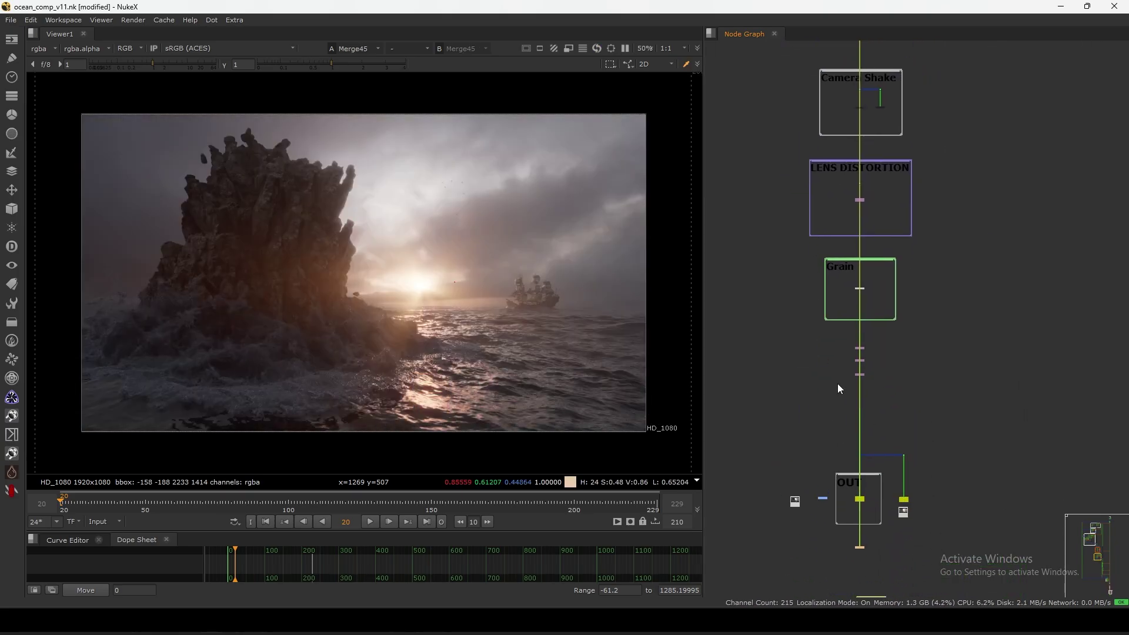
pyautogui.moveTo(839, 406); pyautogui.dragTo(859, 230, button='middle')
pyautogui.moveTo(882, 438); pyautogui.dragTo(916, 308, button='middle')
pyautogui.scroll(5, 930, 318)
pyautogui.scroll(2, 886, 306)
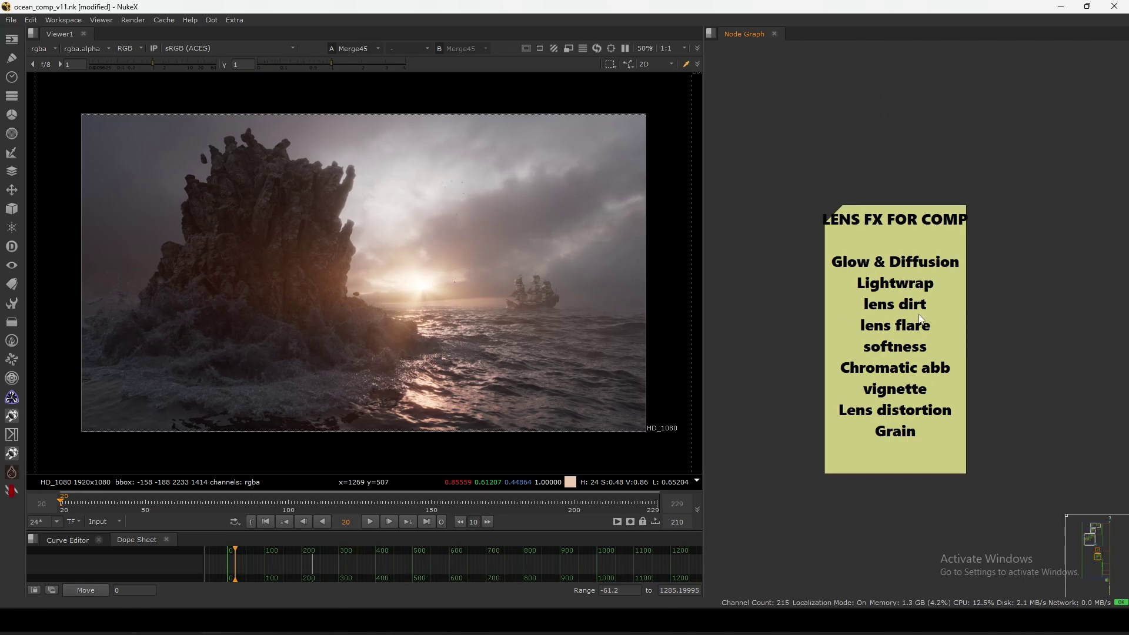
pyautogui.scroll(-8, 900, 306)
pyautogui.moveTo(802, 390); pyautogui.dragTo(803, 588, button='middle')
pyautogui.scroll(8, 893, 309)
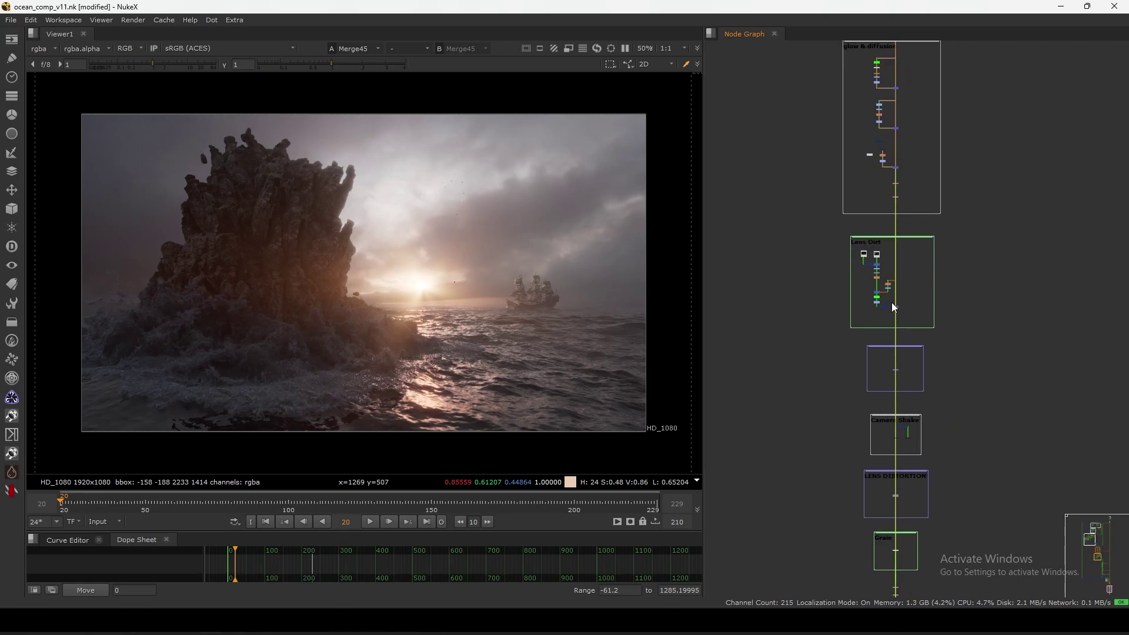
# - Display the Diffusion node in the viewer and compare the water detail with the node disabled and enabled
pyautogui.scroll(-6, 928, 286)
pyautogui.scroll(5, 869, 366)
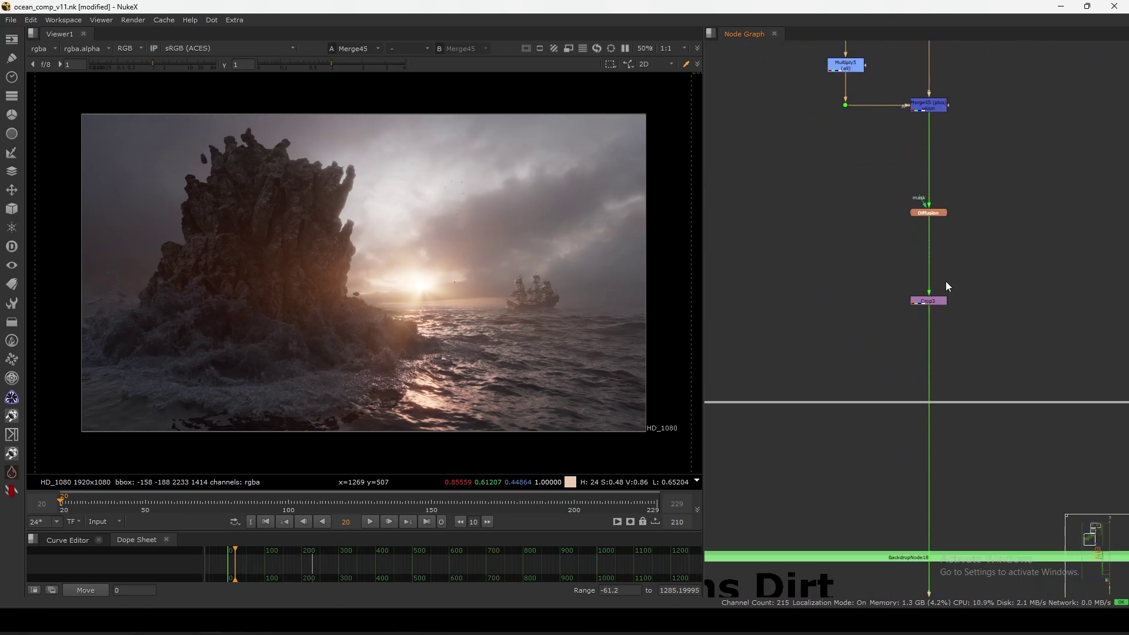
pyautogui.moveTo(879, 302); pyautogui.dragTo(859, 315)
pyautogui.press('1')
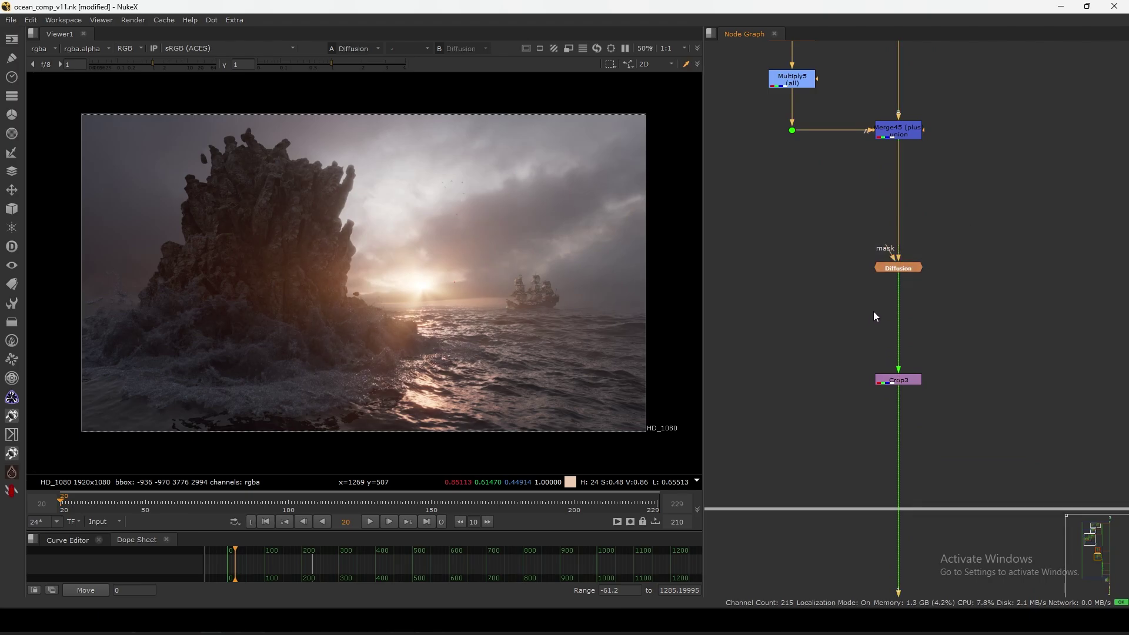
pyautogui.scroll(3, 871, 312)
pyautogui.click(932, 233)
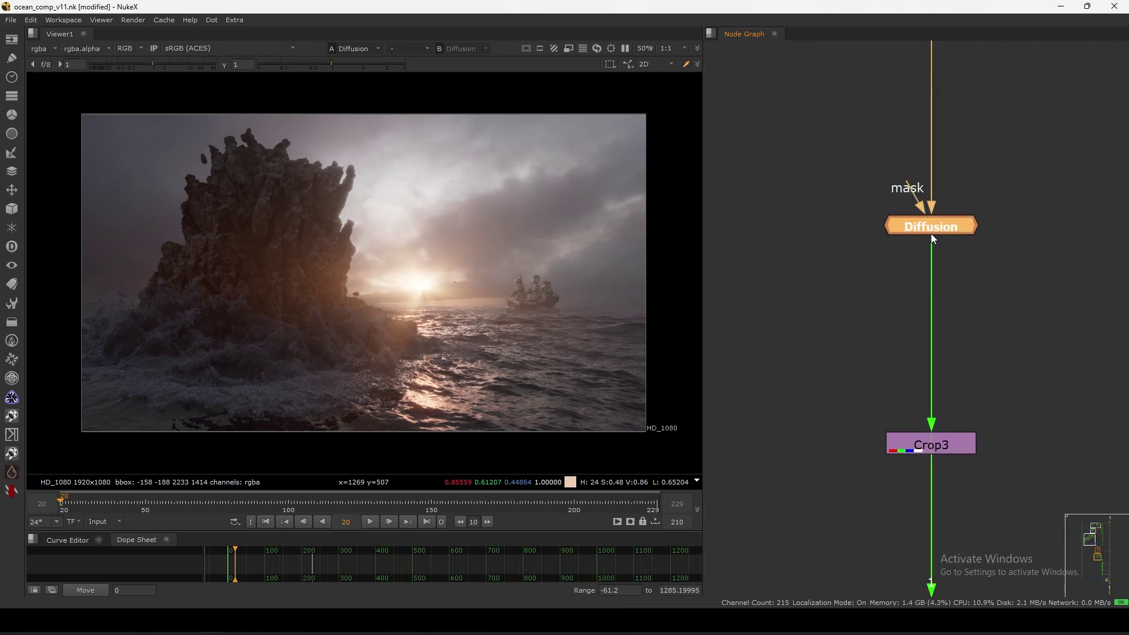
pyautogui.press('d')
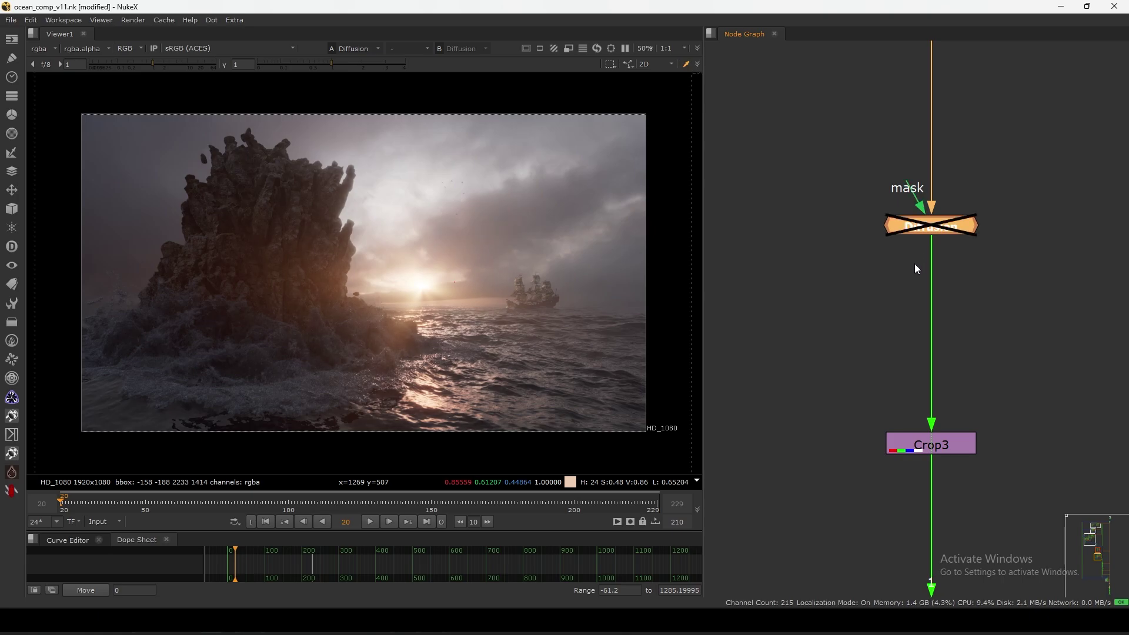
pyautogui.scroll(5, 289, 371)
pyautogui.scroll(3, 371, 303)
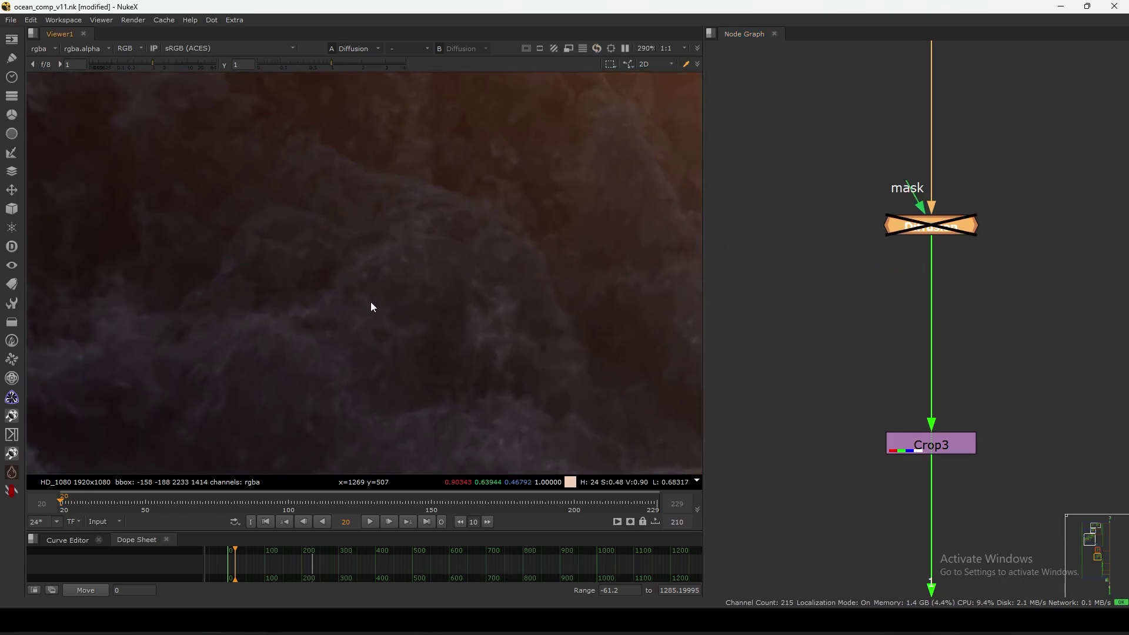
pyautogui.press('d')
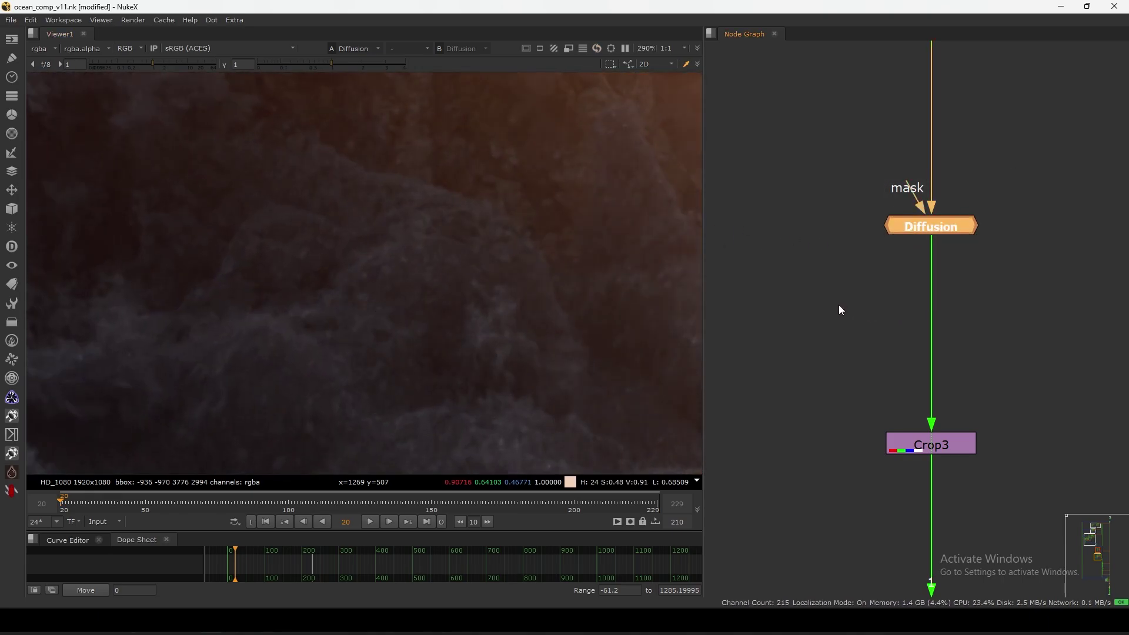
# - Open the Diffusion node's properties, examine its size and amount settings, and close them
pyautogui.doubleClick(918, 228)
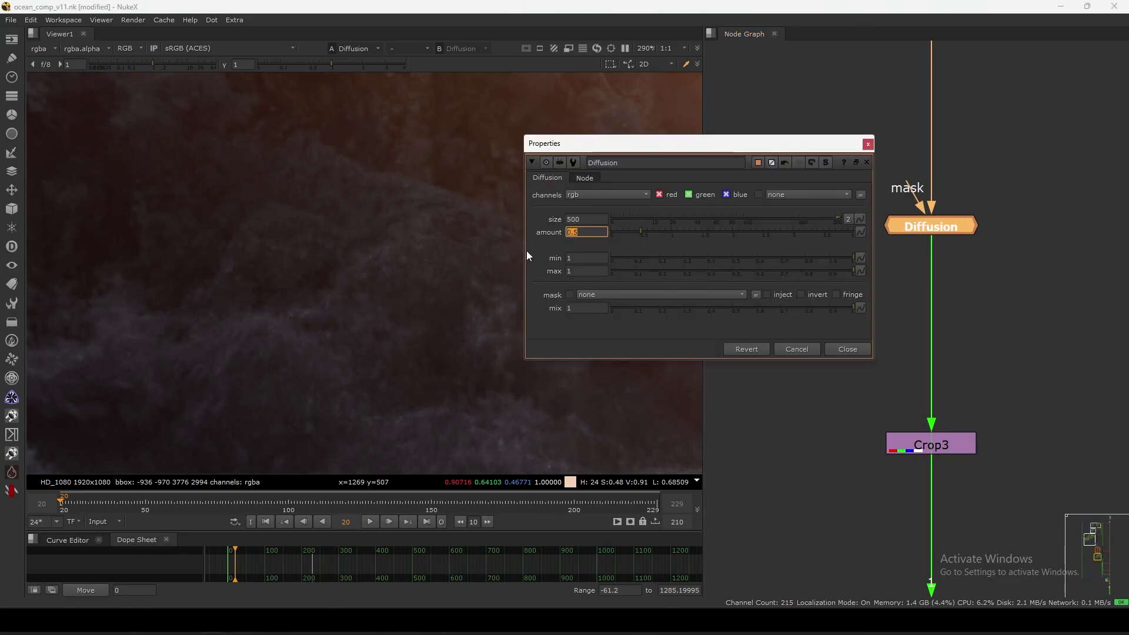
pyautogui.moveTo(737, 148); pyautogui.dragTo(752, 136)
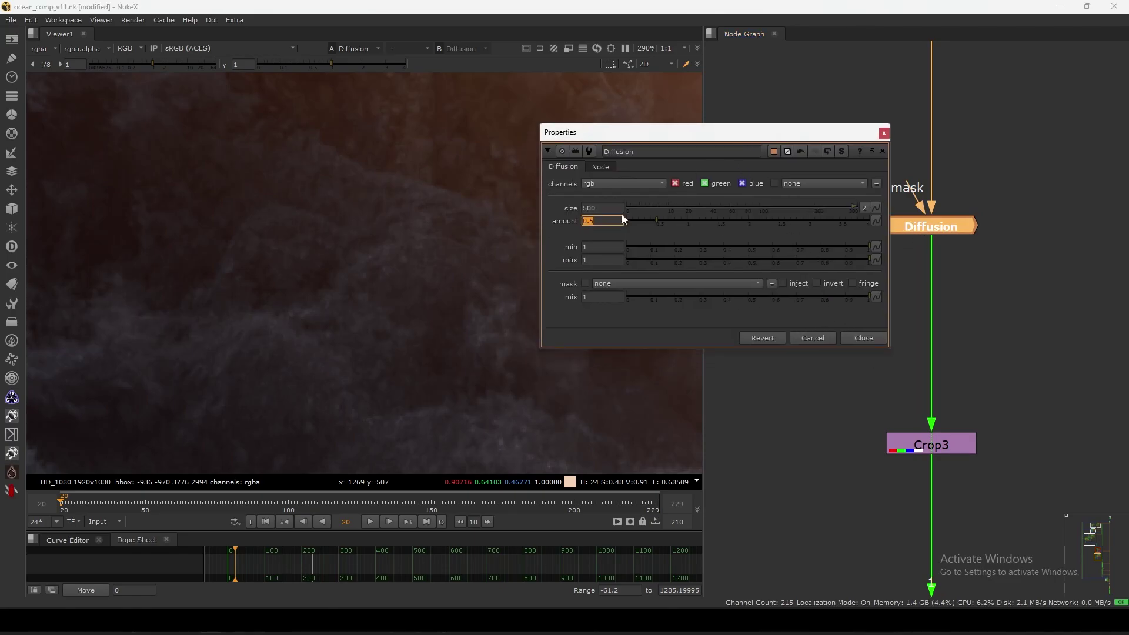
pyautogui.click(604, 220)
pyautogui.click(862, 337)
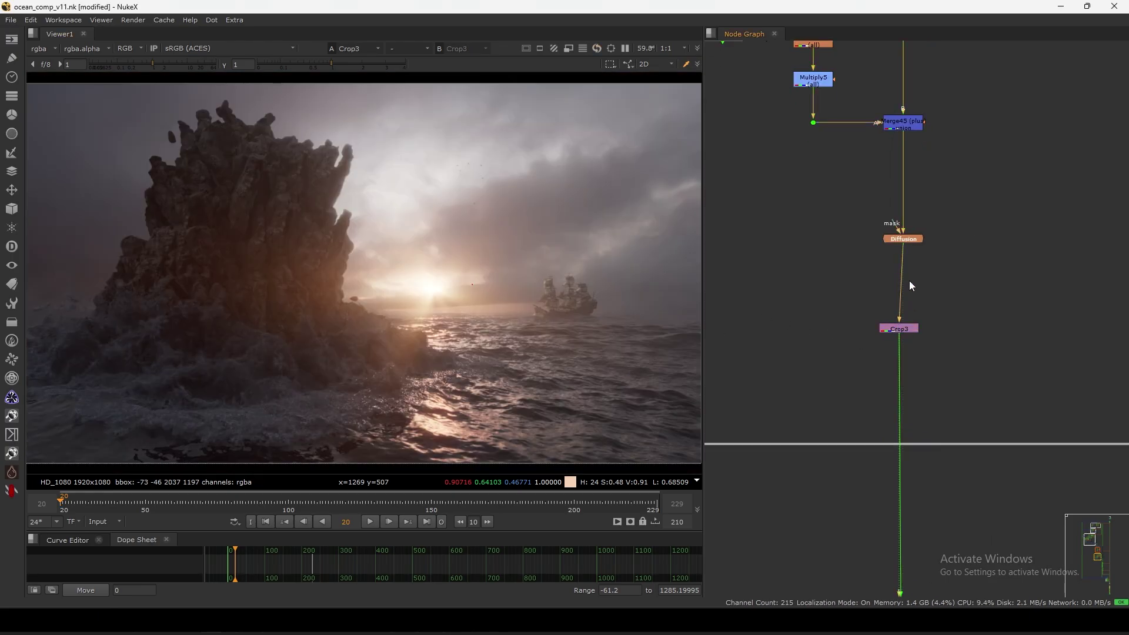
# - Display the first dot of the glow & diffusion group to view the whole image before those effects
pyautogui.press('f')
pyautogui.moveTo(1009, 533); pyautogui.dragTo(925, 377, button='middle')
pyautogui.scroll(6, 923, 379)
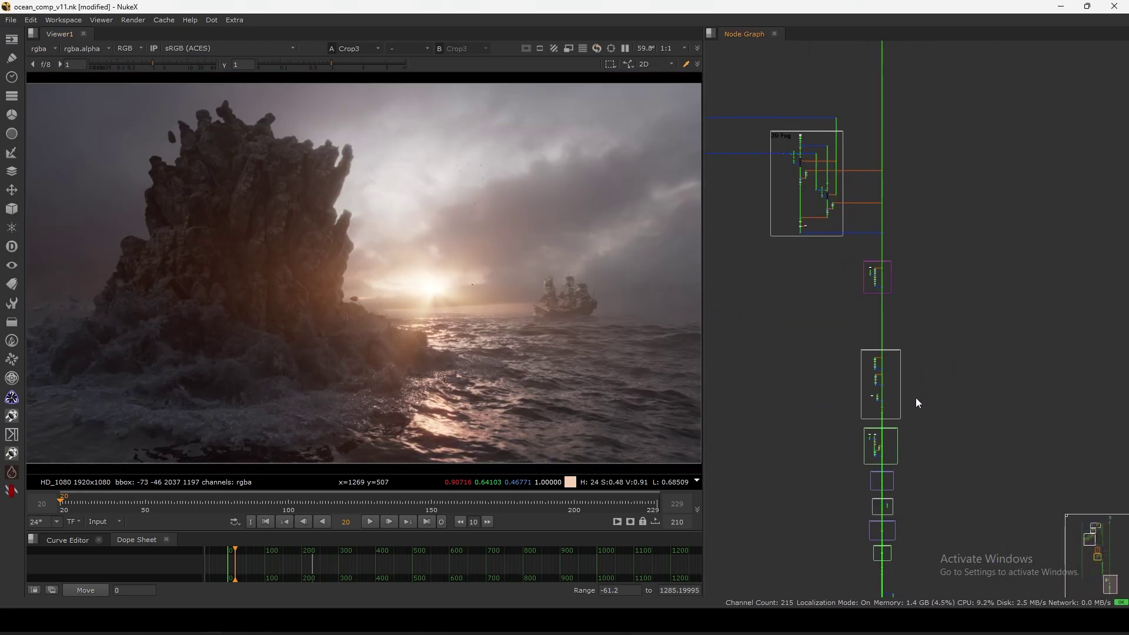
pyautogui.scroll(4, 918, 377)
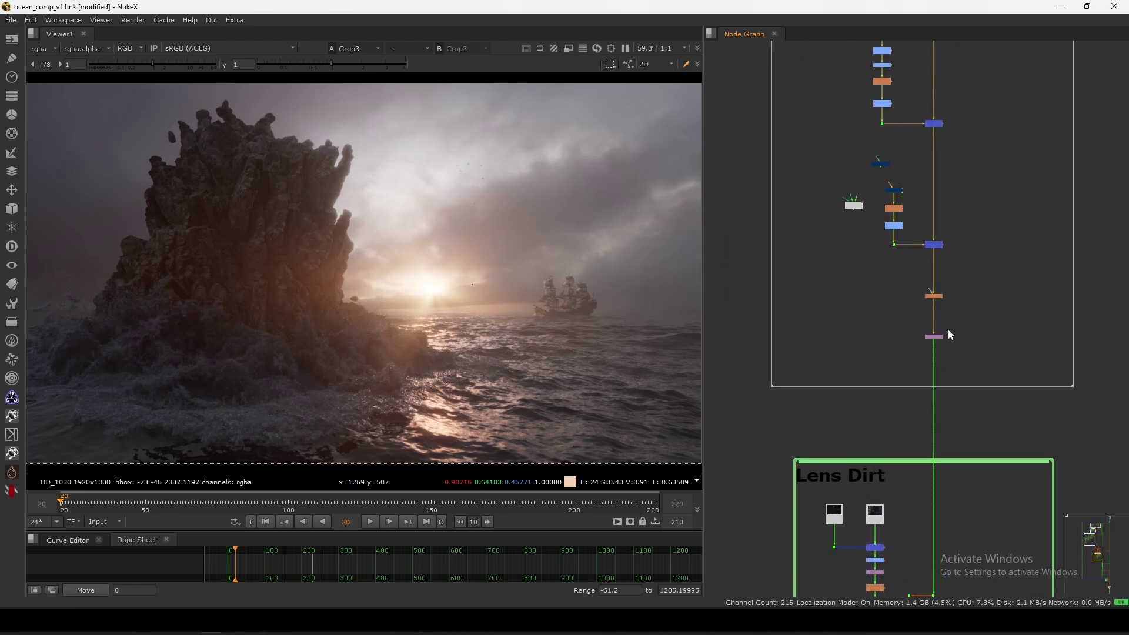
pyautogui.moveTo(947, 297); pyautogui.dragTo(927, 440, button='middle')
pyautogui.moveTo(942, 209); pyautogui.dragTo(938, 405, button='middle')
pyautogui.click(912, 244)
pyautogui.press('1')
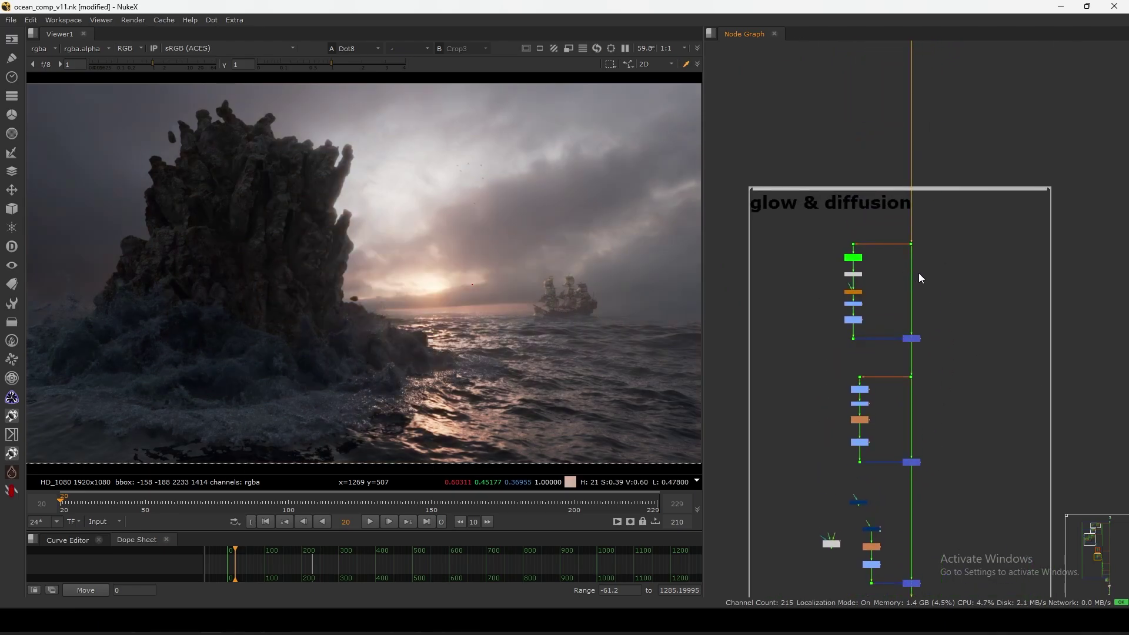
pyautogui.press('-')
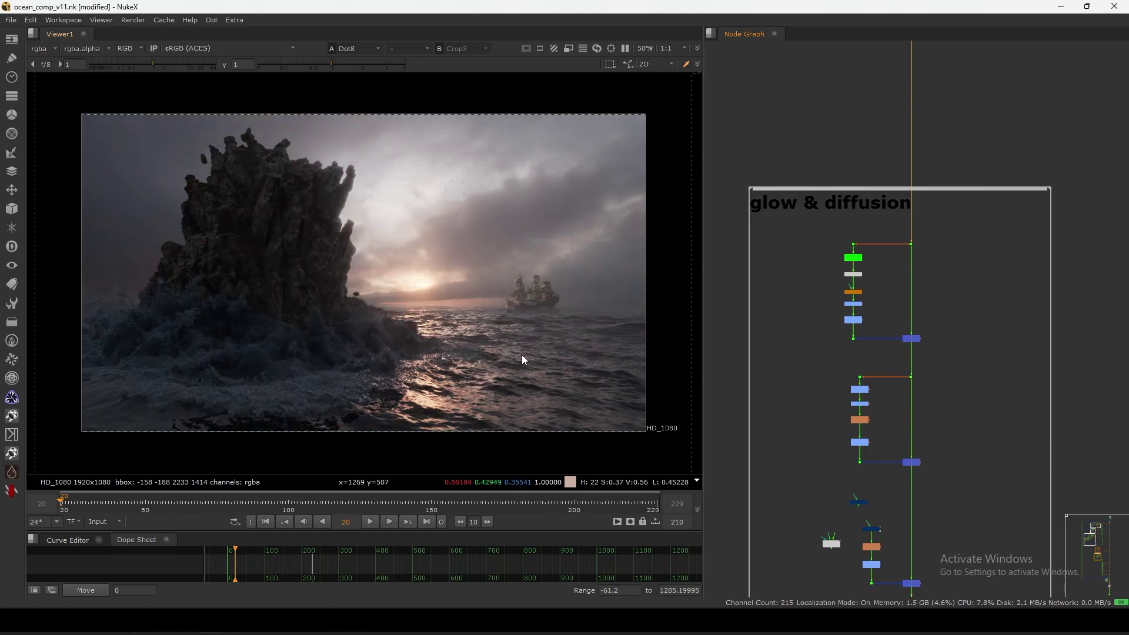
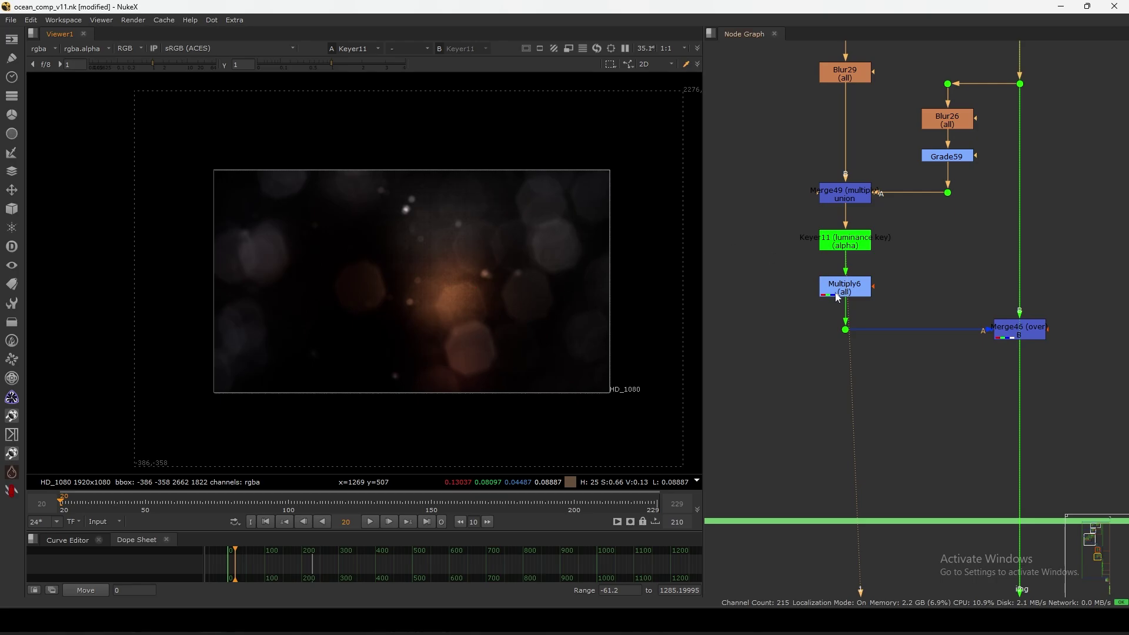
# - View the outputs of Multiply6 and Merge46 (over) in the lens dirt group, fitting the image to the viewer
pyautogui.moveTo(838, 297); pyautogui.dragTo(840, 292)
pyautogui.press('1')
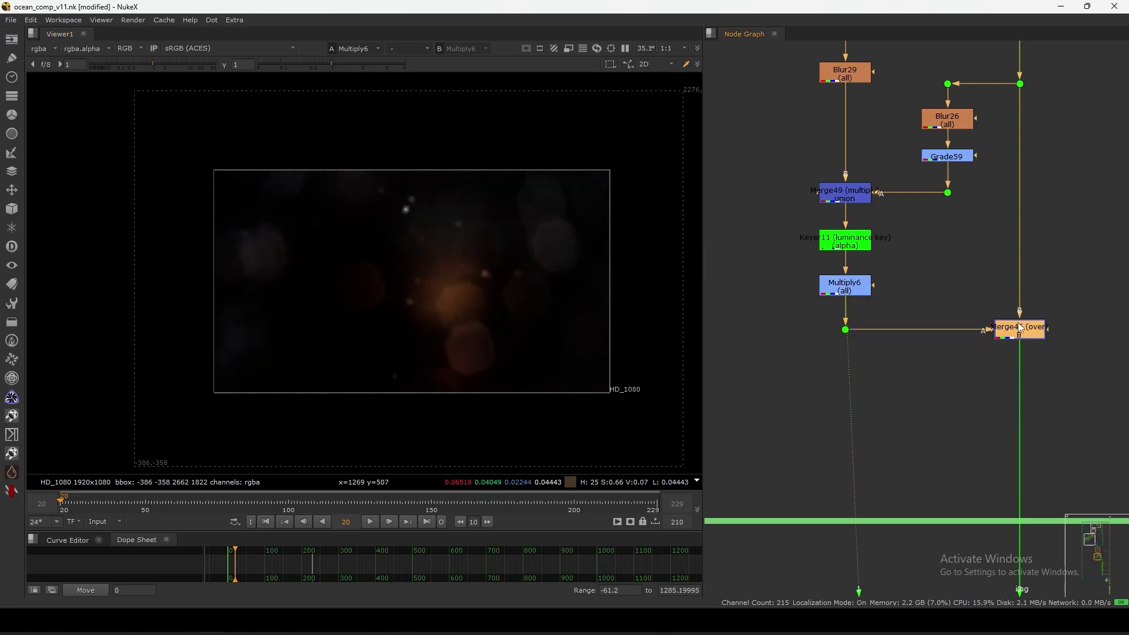
pyautogui.press('1')
pyautogui.click(960, 250)
pyautogui.click(1020, 337)
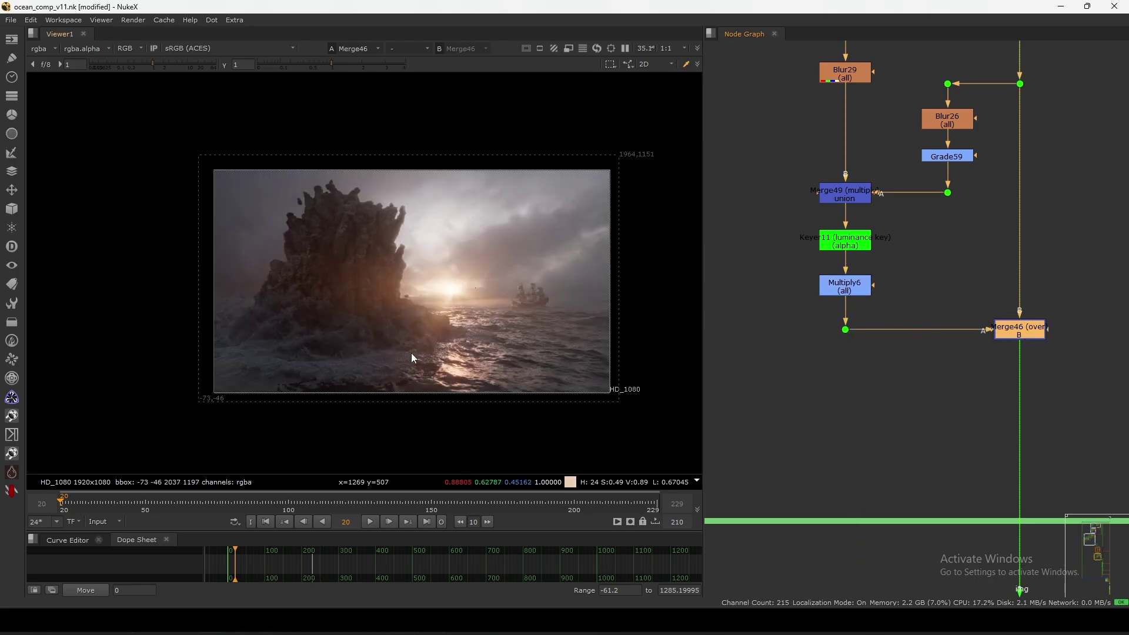
pyautogui.press('f')
pyautogui.press('f')
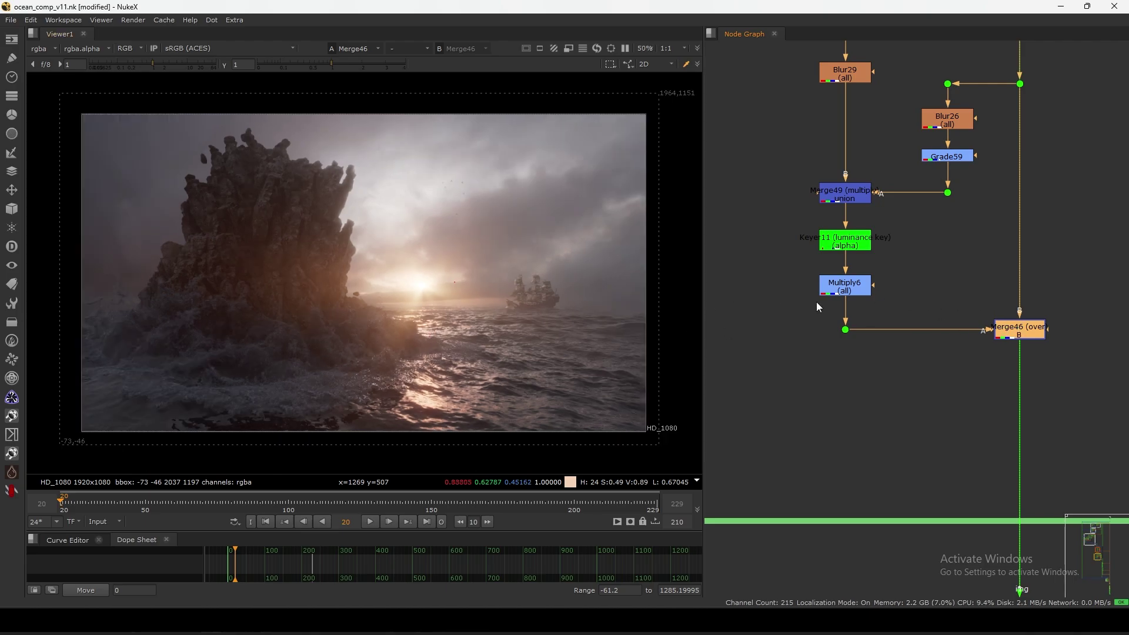
# - Toggle the Merge46 (over) node repeatedly to compare the image with and without lens dirt
pyautogui.press('d')
pyautogui.press('d')
pyautogui.press('d')
pyautogui.press('d')
pyautogui.press('d')
pyautogui.press('d')
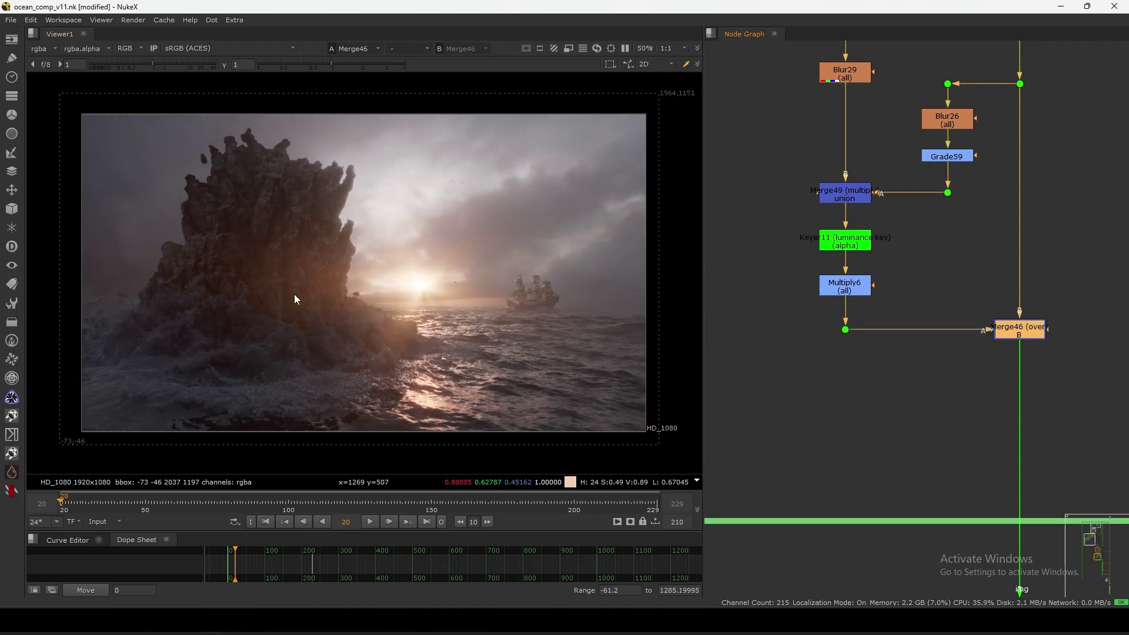
pyautogui.press('d')
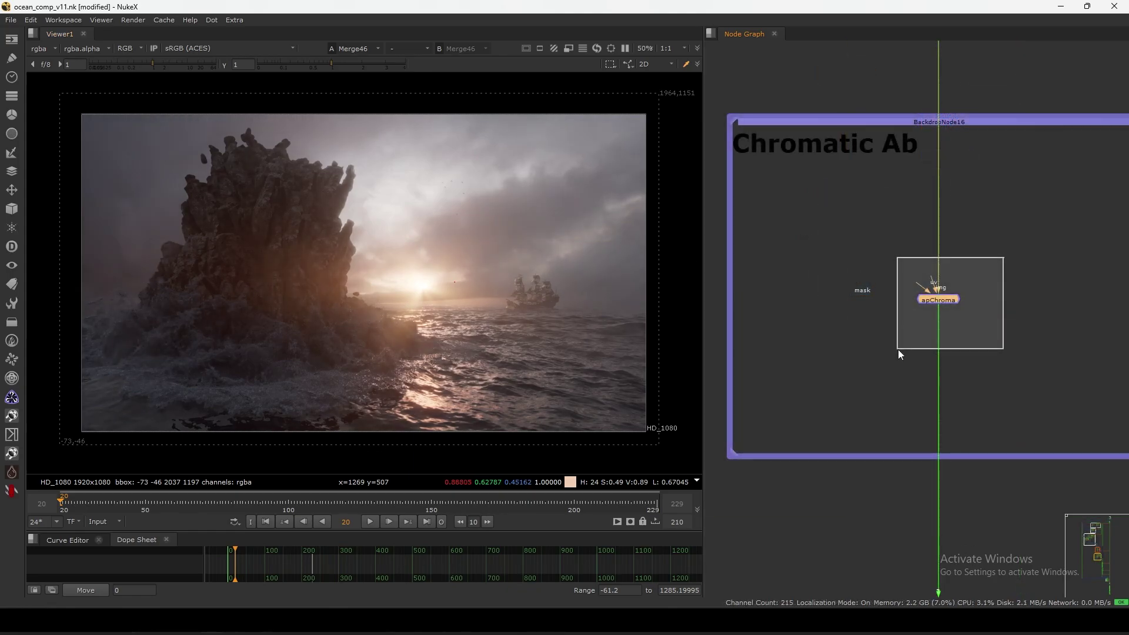
# - Display the apChroma node in the viewer and look over the Lens Dirt and Chromatic Ab groups
pyautogui.click(897, 349)
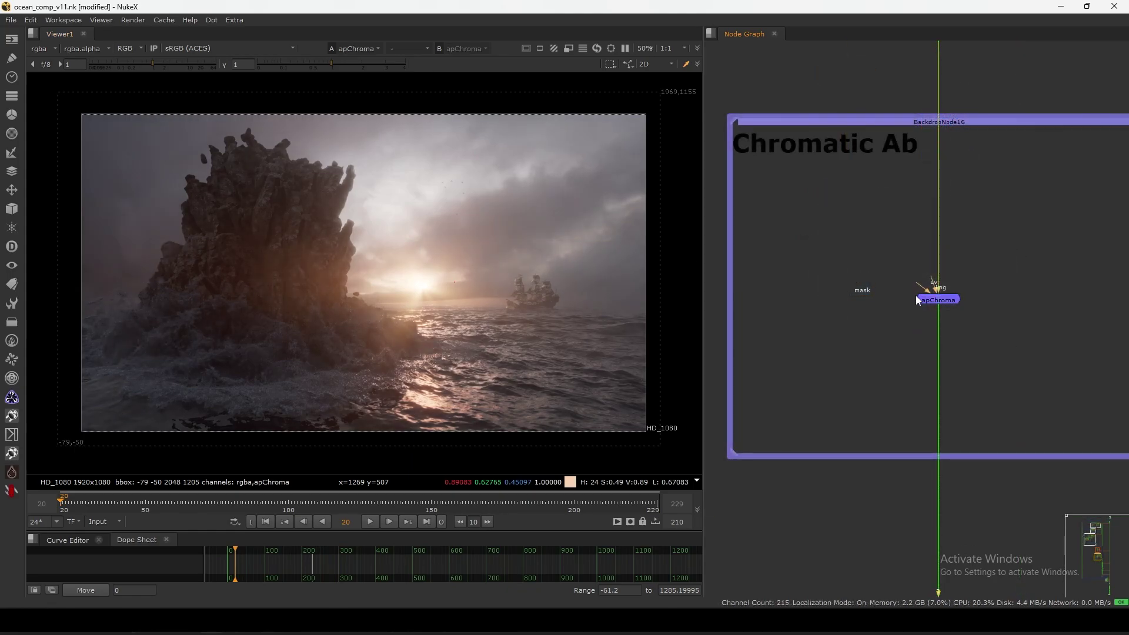
pyautogui.scroll(-4, 970, 259)
pyautogui.moveTo(950, 259); pyautogui.dragTo(940, 374, button='middle')
pyautogui.scroll(-2, 942, 375)
pyautogui.moveTo(924, 333); pyautogui.dragTo(923, 361, button='middle')
pyautogui.scroll(-3, 929, 341)
pyautogui.moveTo(947, 228); pyautogui.dragTo(946, 260, button='middle')
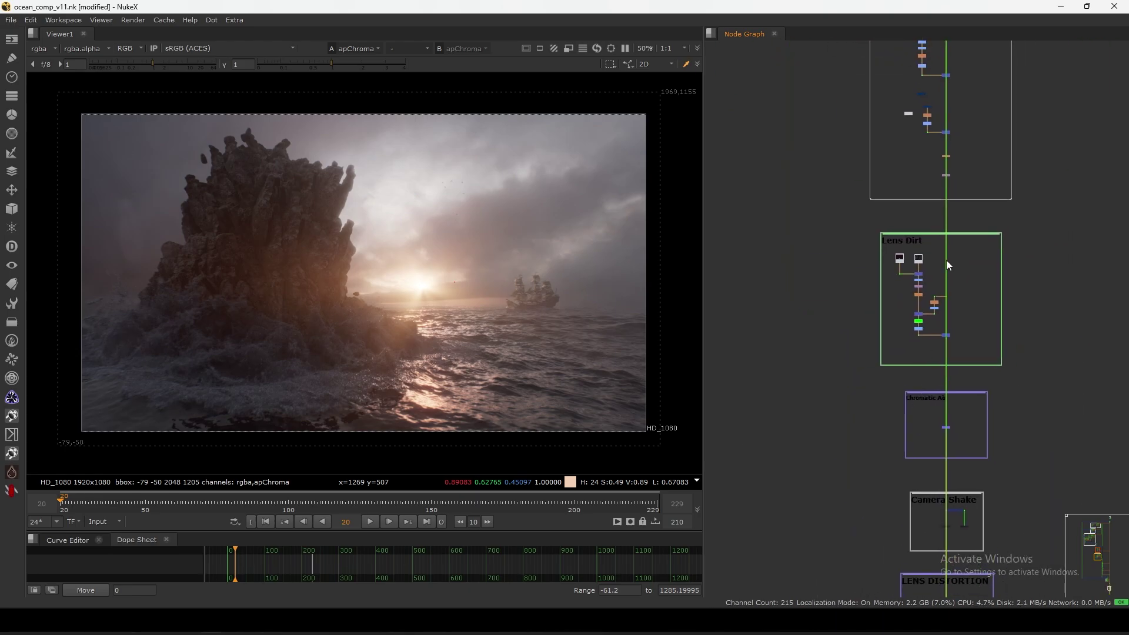
pyautogui.scroll(4, 942, 254)
pyautogui.scroll(2, 942, 242)
pyautogui.moveTo(927, 384); pyautogui.dragTo(919, 191, button='middle')
pyautogui.moveTo(938, 482); pyautogui.dragTo(928, 309, button='middle')
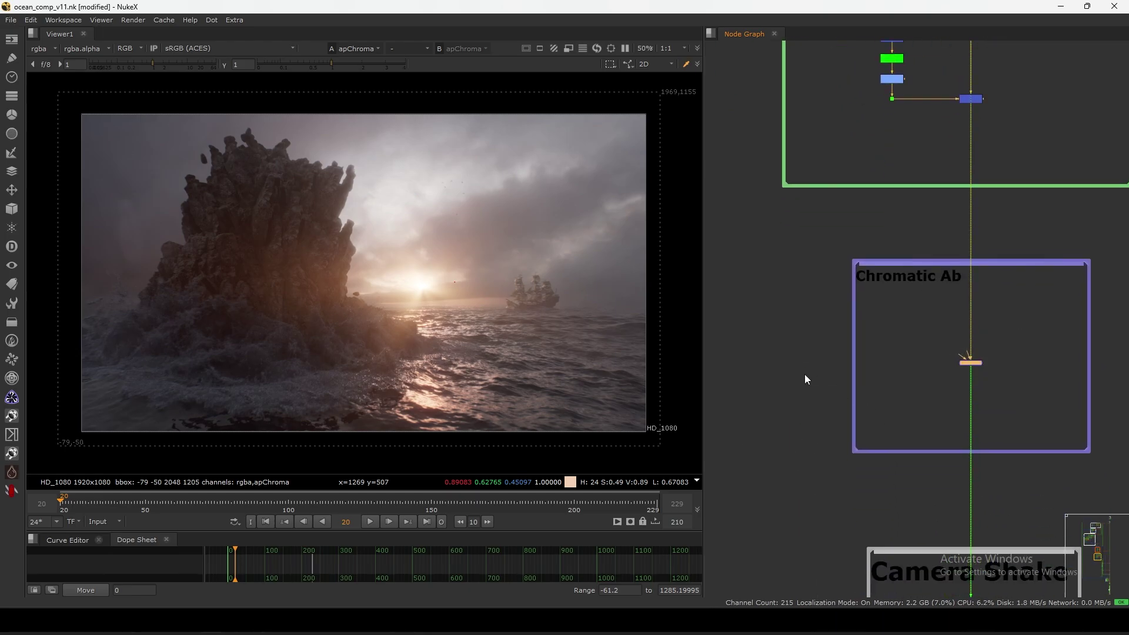
# - Compare the ship's edges up close with the apChroma node disabled and enabled, and select that node
pyautogui.scroll(10, 584, 325)
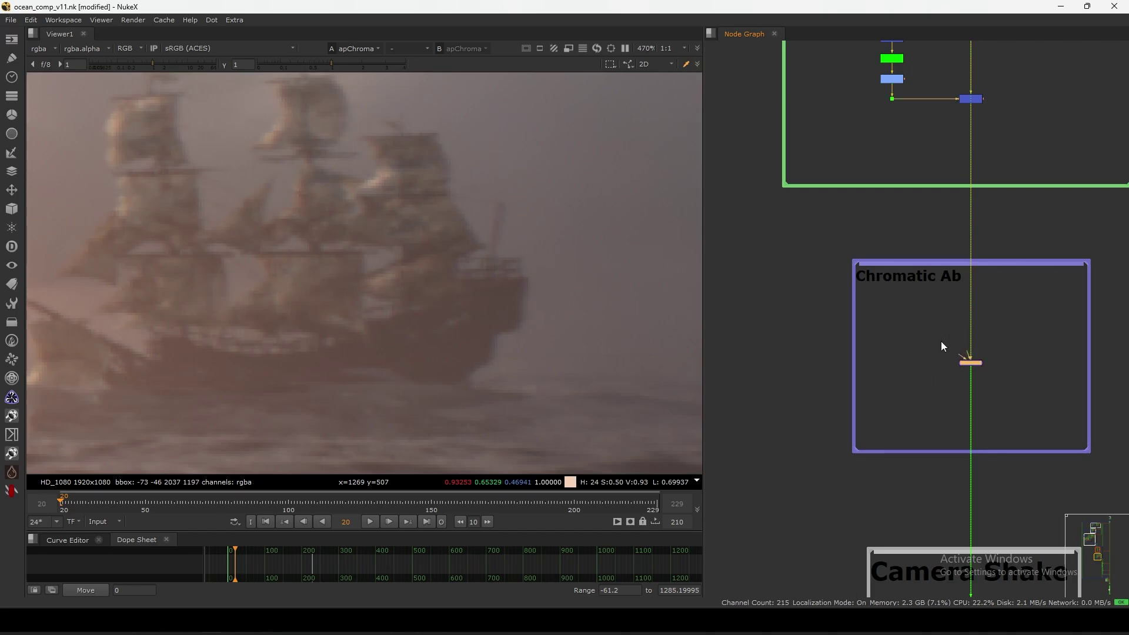
pyautogui.press('d')
pyautogui.press('d')
pyautogui.scroll(3, 535, 288)
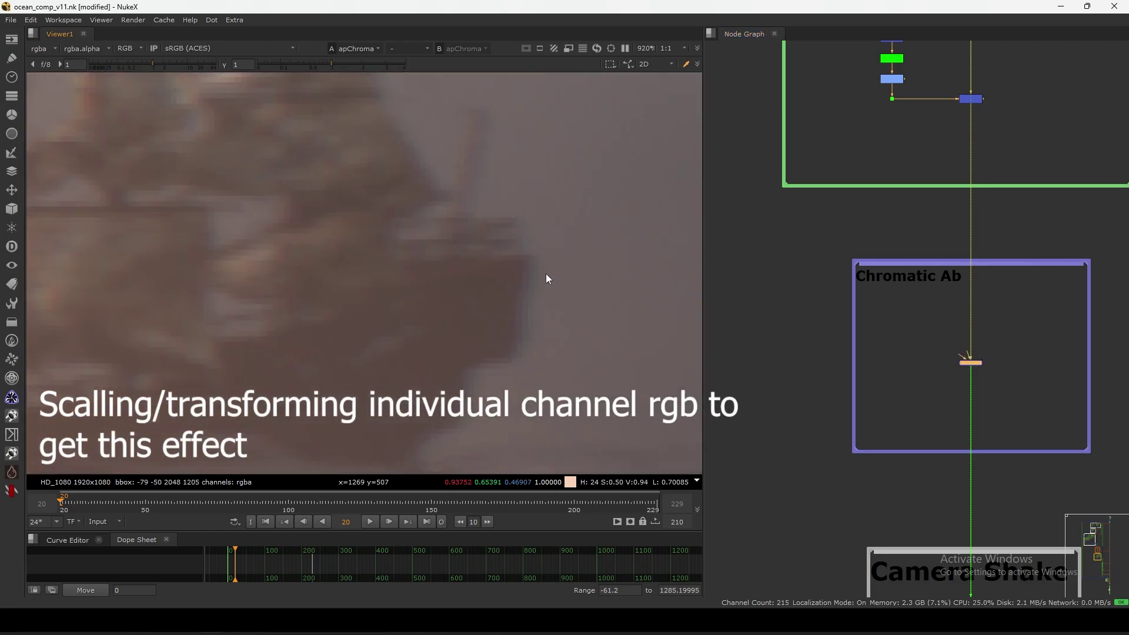
pyautogui.scroll(3, 547, 272)
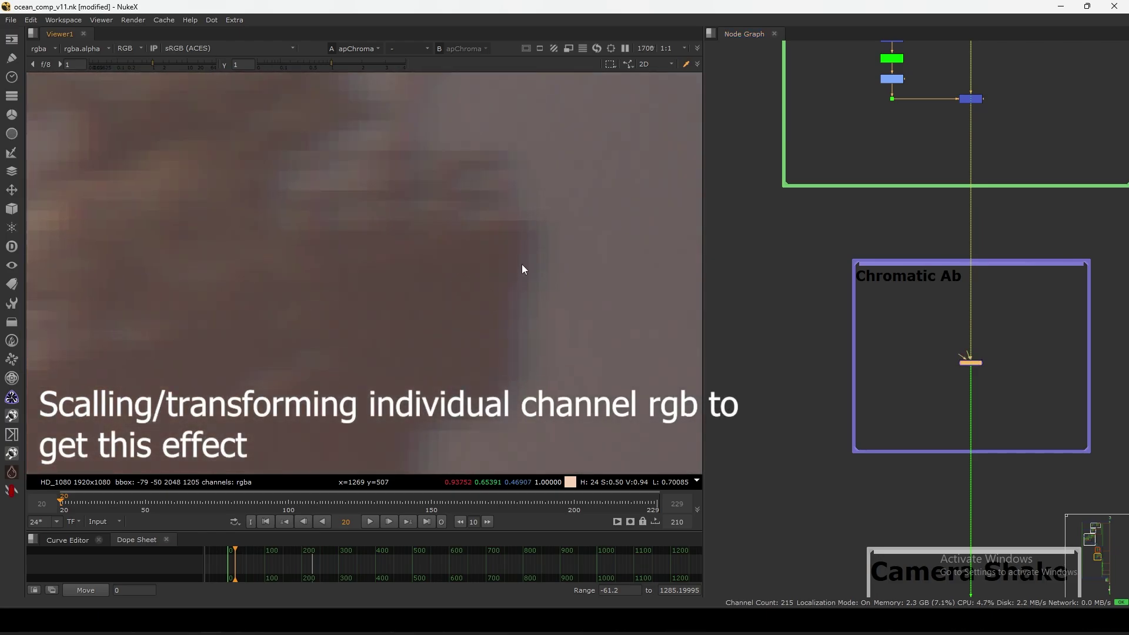
pyautogui.scroll(-8, 523, 269)
pyautogui.moveTo(896, 337); pyautogui.dragTo(1026, 392)
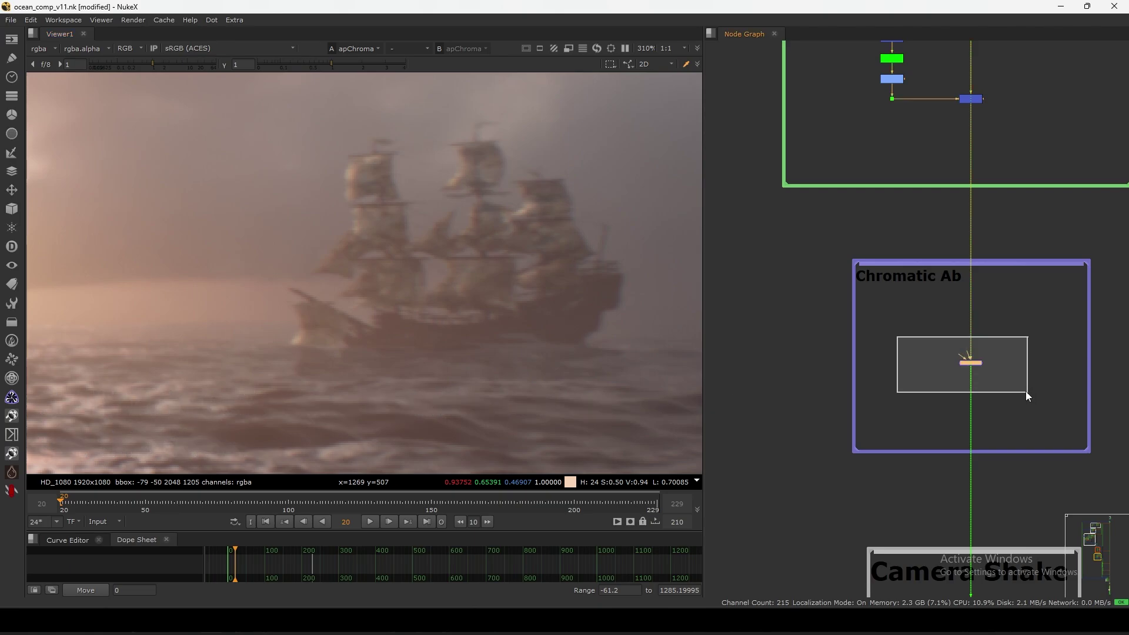
# - Compare the rock and water highlights up close with apChroma enabled and disabled, and fit the whole image in the viewer
pyautogui.press('d')
pyautogui.scroll(-10, 466, 353)
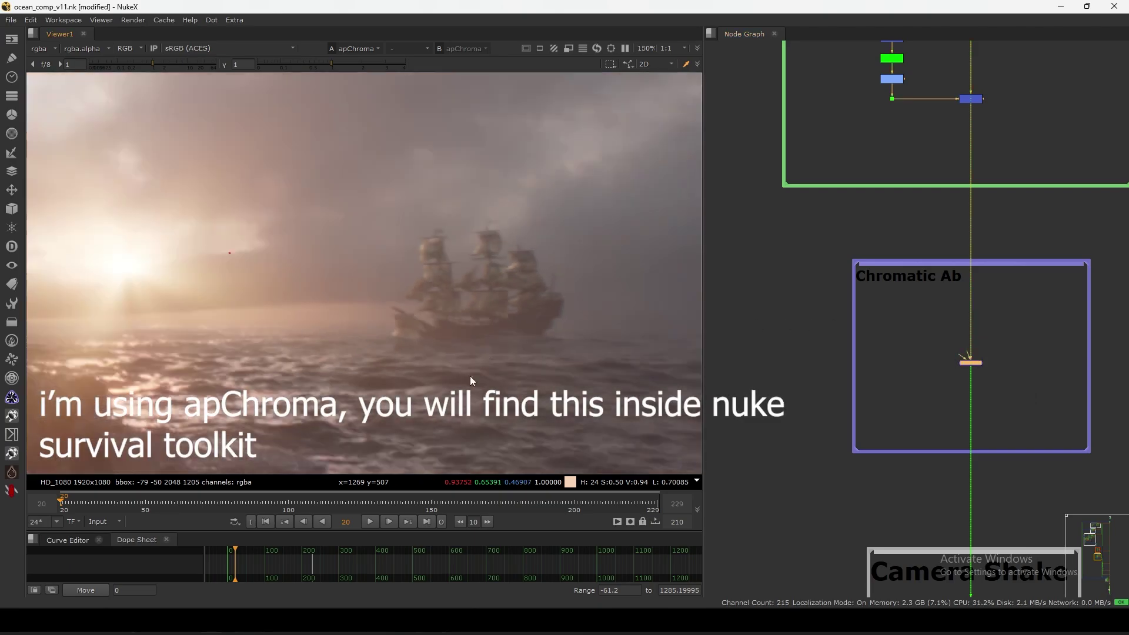
pyautogui.scroll(10, 400, 317)
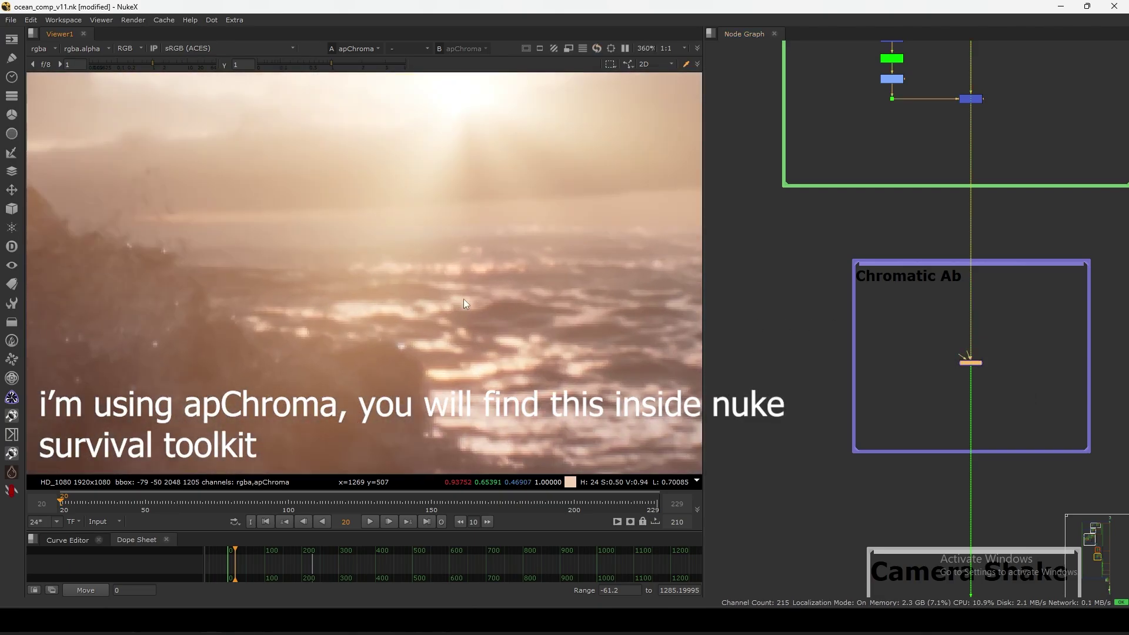
pyautogui.moveTo(894, 310); pyautogui.dragTo(1022, 383)
pyautogui.press('d')
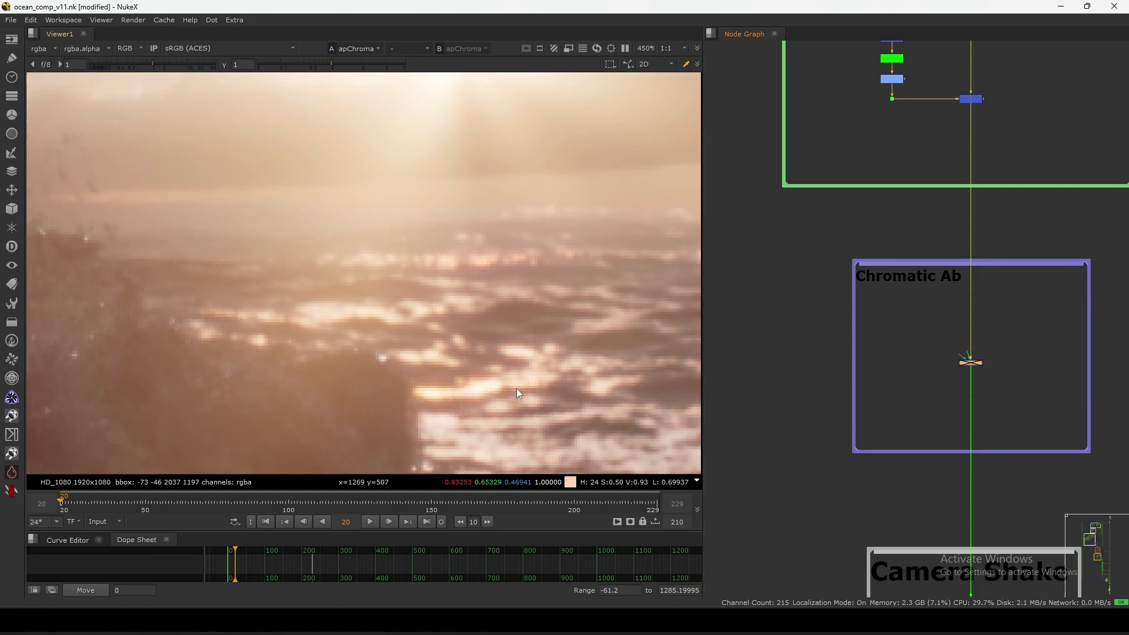
pyautogui.scroll(4, 523, 348)
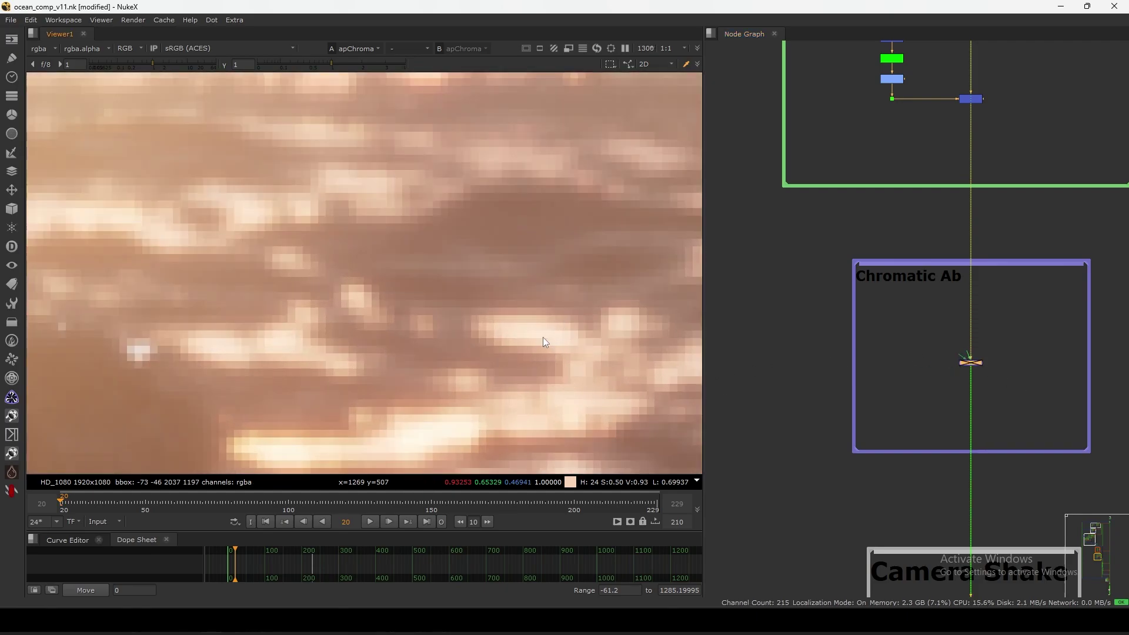
pyautogui.press('f')
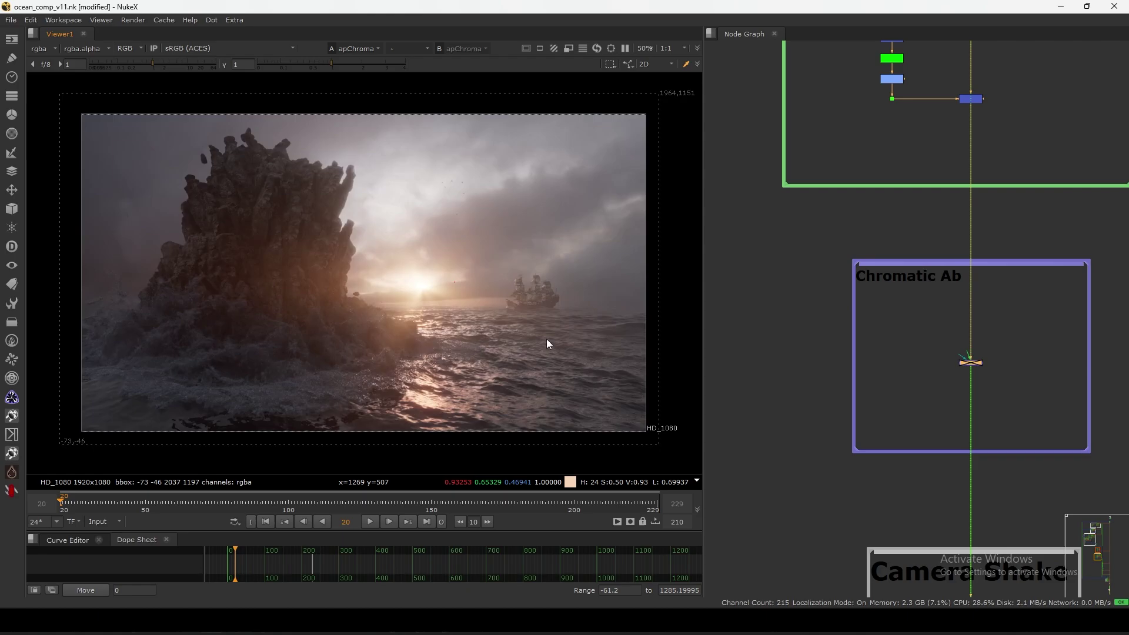
# - Review the transform and aberration settings of the apChroma node in the Chromatic Ab group, and close its properties
pyautogui.scroll(3, 940, 384)
pyautogui.doubleClick(975, 355)
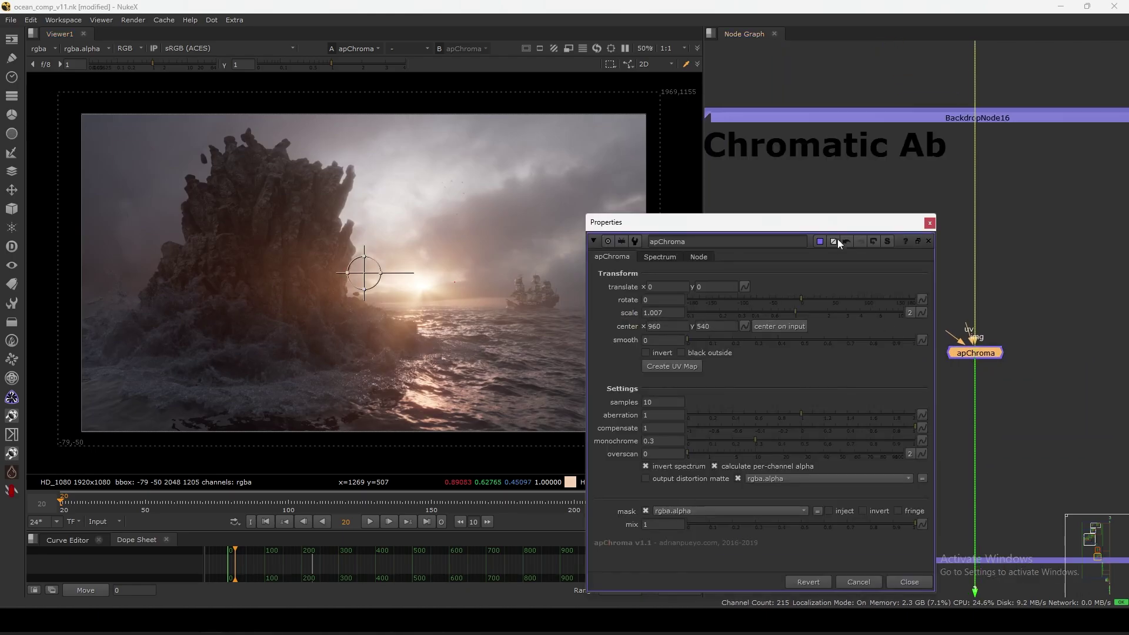
pyautogui.click(930, 223)
pyautogui.scroll(-4, 926, 228)
pyautogui.scroll(1, 945, 296)
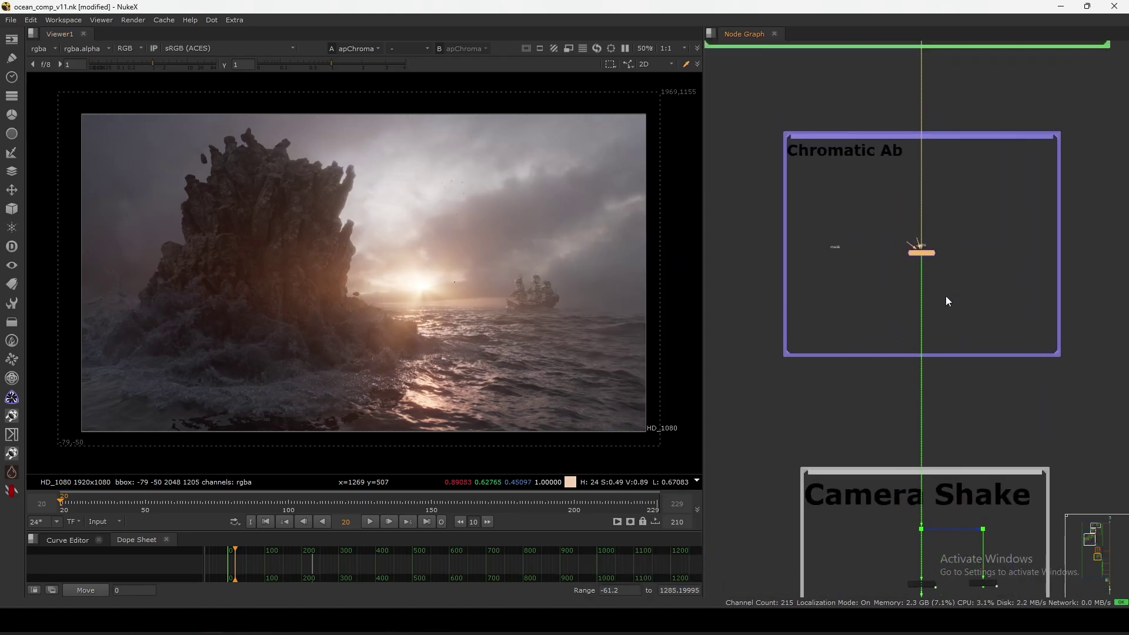
pyautogui.moveTo(946, 296); pyautogui.dragTo(946, 309, button='middle')
pyautogui.moveTo(979, 236); pyautogui.dragTo(823, 346)
pyautogui.moveTo(917, 268)
pyautogui.mouseDown()
pyautogui.moveTo(909, 284)
pyautogui.moveTo(913, 263)
pyautogui.mouseUp()
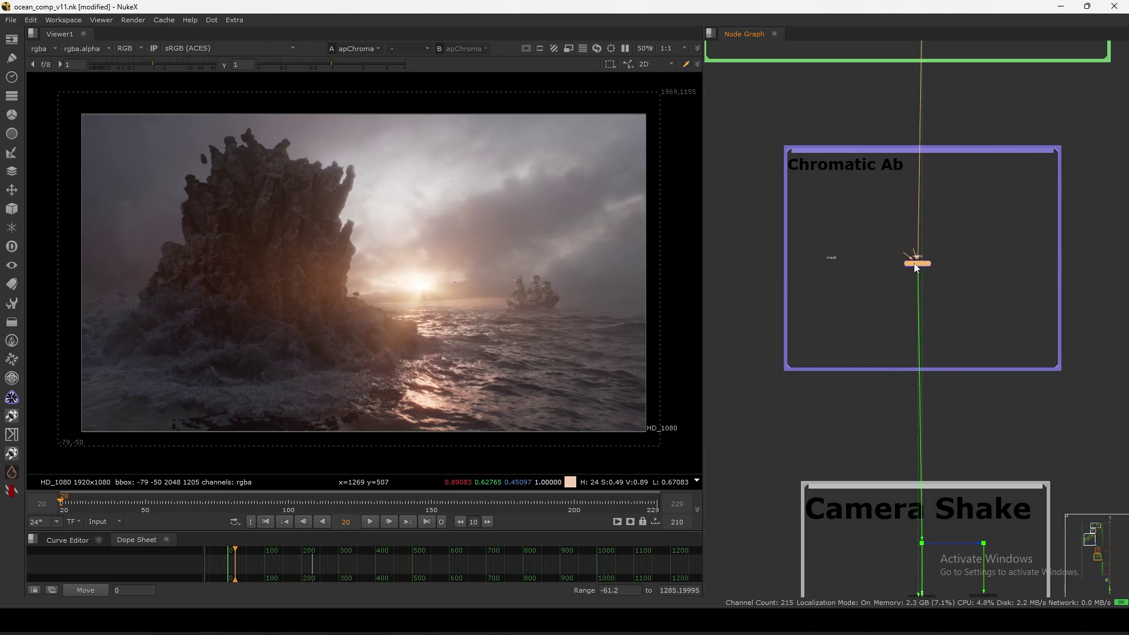
# - Look over the chain of lens effects groups and the Nuke Survival Toolkit's node categories
pyautogui.scroll(-6, 916, 266)
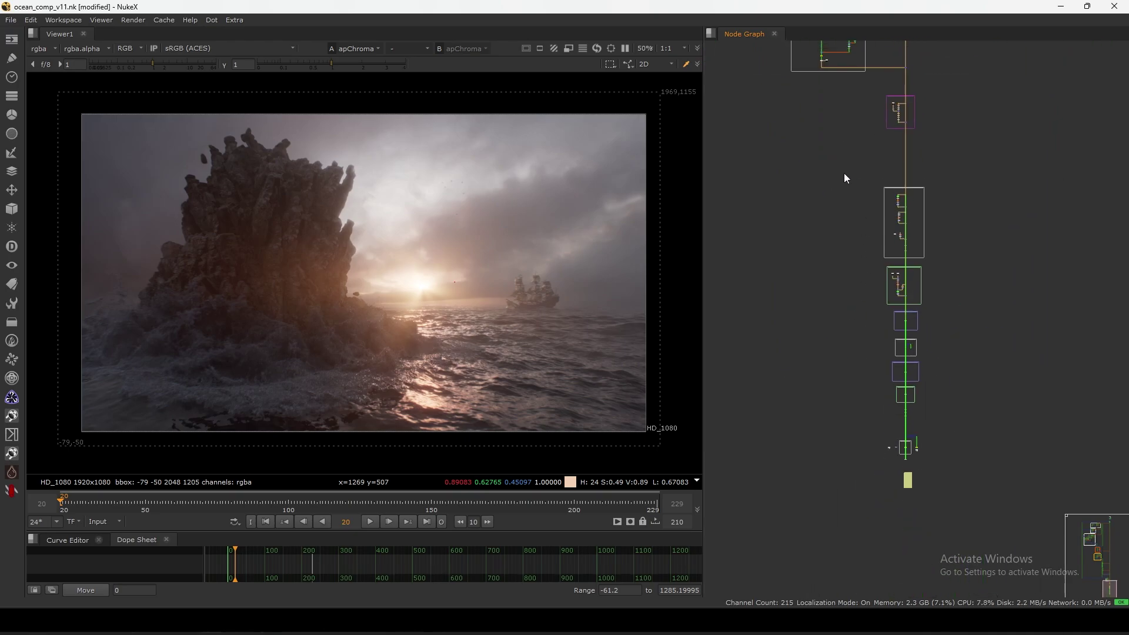
pyautogui.moveTo(845, 173); pyautogui.dragTo(969, 392)
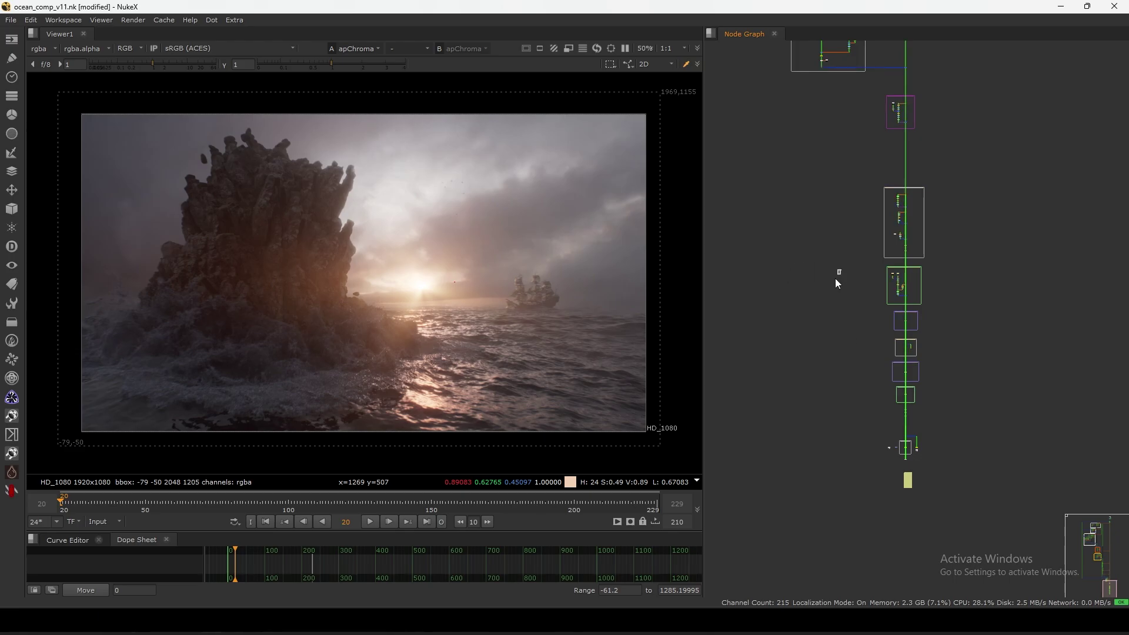
pyautogui.click(11, 491)
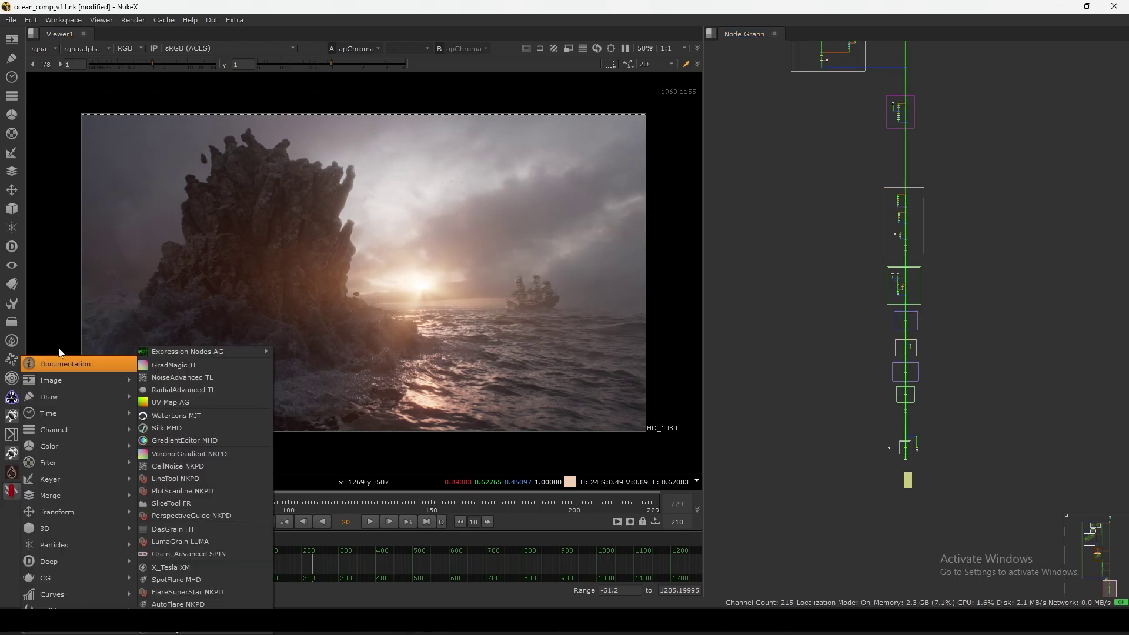
pyautogui.moveTo(77, 364)
pyautogui.click(573, 327)
# - Display the bm_CameraShake3 output in the viewer and look over the Camera Shake group's two nodes
pyautogui.scroll(8, 908, 375)
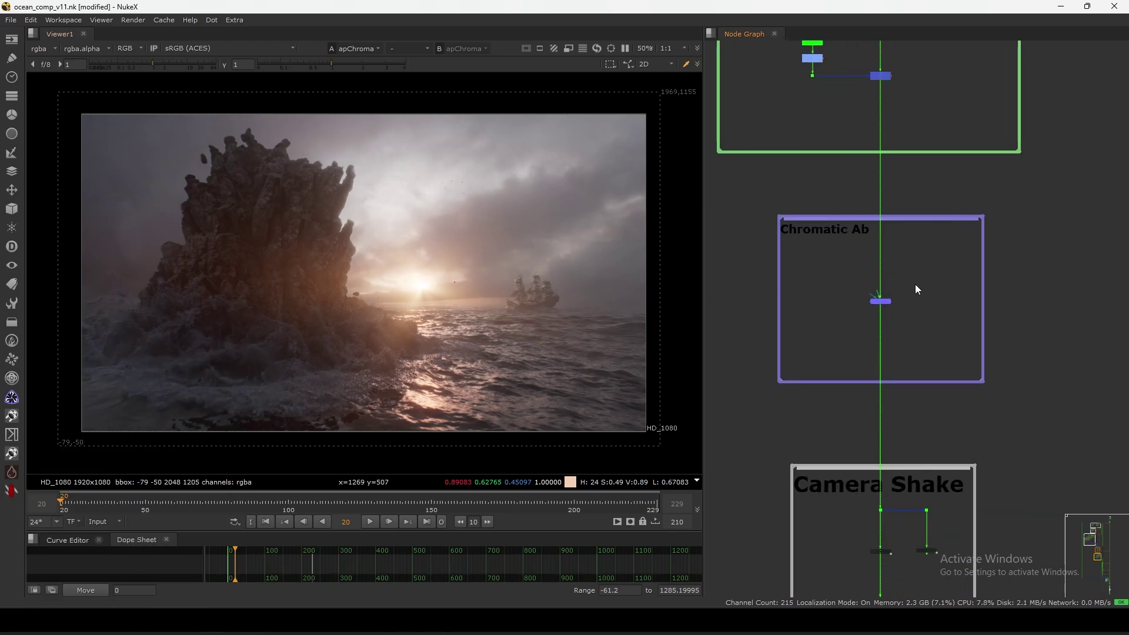
pyautogui.scroll(3, 922, 320)
pyautogui.scroll(2, 922, 318)
pyautogui.moveTo(922, 321); pyautogui.dragTo(941, 232, button='middle')
pyautogui.moveTo(950, 282); pyautogui.dragTo(860, 357)
pyautogui.press('1')
pyautogui.click(890, 346)
pyautogui.moveTo(1011, 217); pyautogui.dragTo(965, 320)
pyautogui.moveTo(981, 304); pyautogui.dragTo(999, 304)
pyautogui.scroll(-3, 944, 319)
pyautogui.moveTo(922, 376); pyautogui.dragTo(937, 285, button='middle')
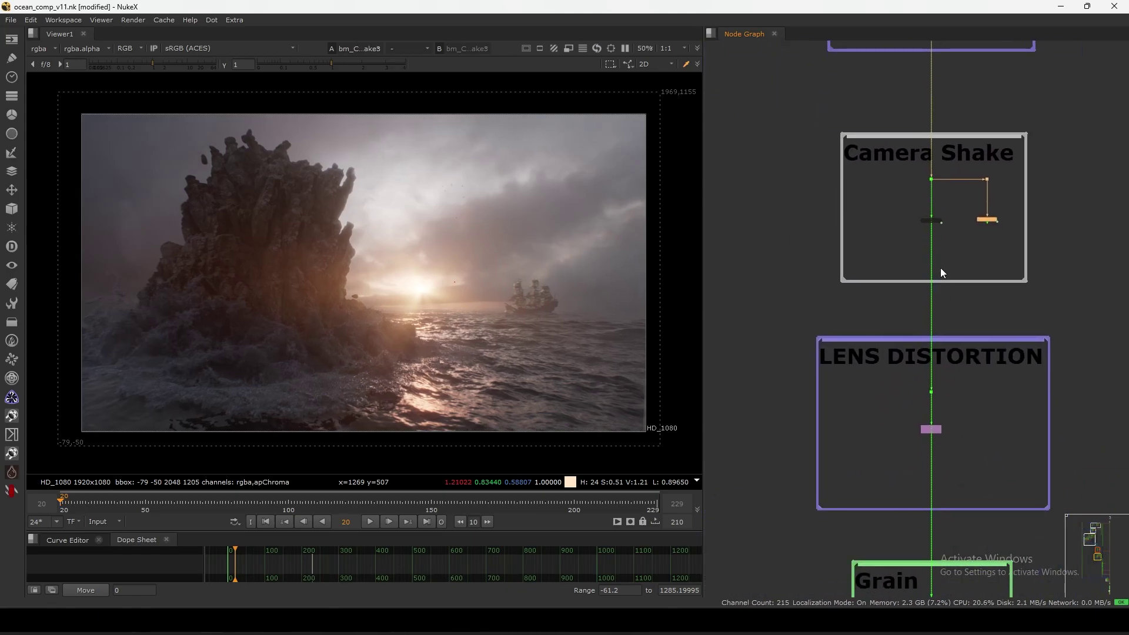
pyautogui.scroll(3, 941, 245)
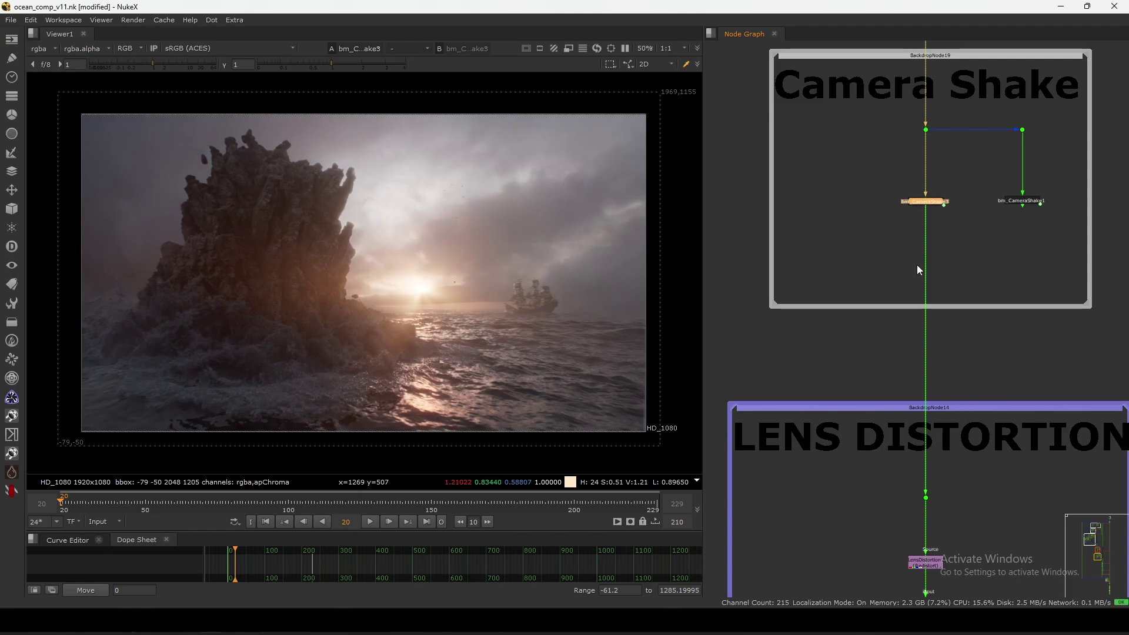
pyautogui.scroll(-4, 929, 268)
# - View the Dot155 and LensDistortion1 outputs in the LENS DISTORTION group
pyautogui.scroll(4, 918, 367)
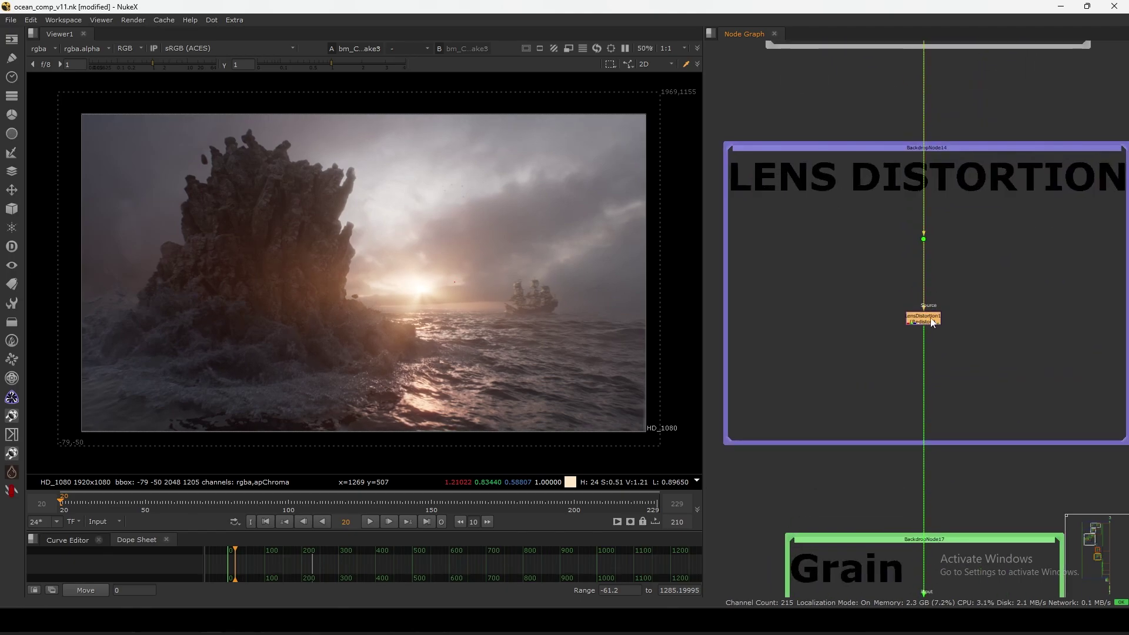
pyautogui.moveTo(932, 322)
pyautogui.mouseDown()
pyautogui.moveTo(947, 323)
pyautogui.moveTo(932, 335)
pyautogui.mouseUp()
pyautogui.moveTo(961, 272); pyautogui.dragTo(887, 204)
pyautogui.press('1')
pyautogui.click(924, 334)
pyautogui.press('1')
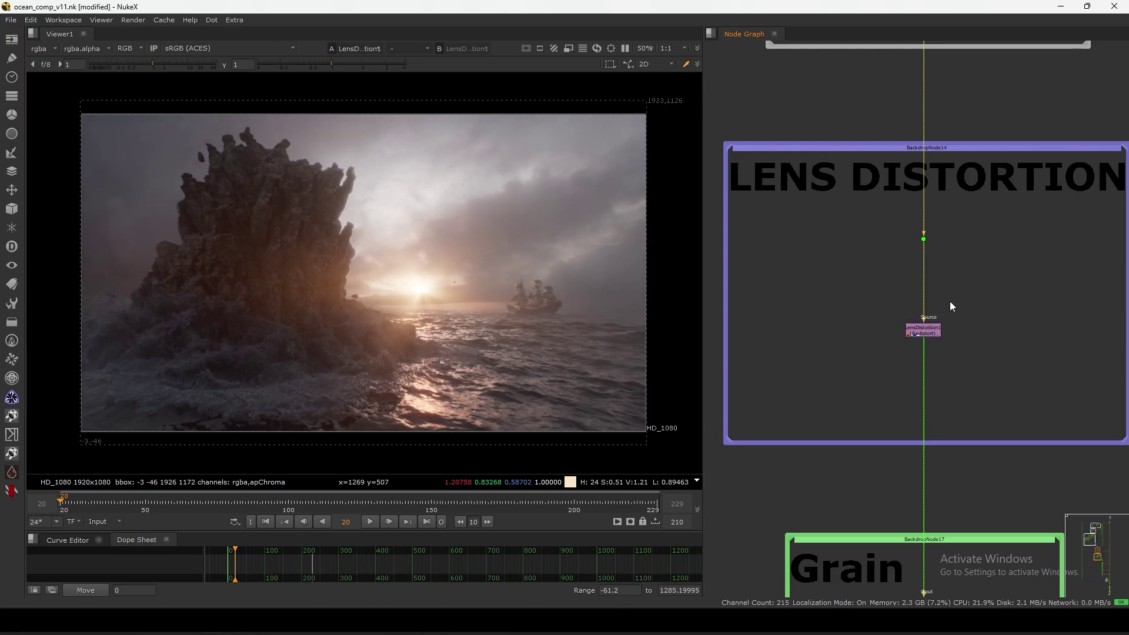
# - Switch the viewer repeatedly between Dot155 and LensDistortion1 to compare the image without and with lens distortion
pyautogui.press('2')
pyautogui.press('2')
pyautogui.press('1')
pyautogui.press('2')
pyautogui.press('1')
pyautogui.press('2')
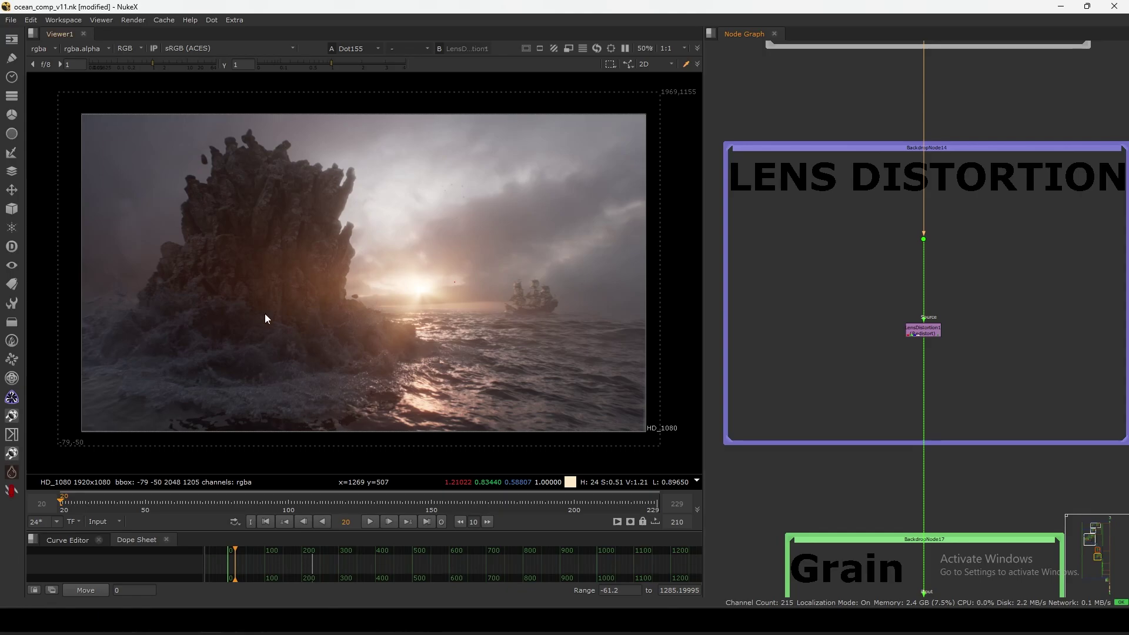
pyautogui.moveTo(102, 317); pyautogui.dragTo(633, 382)
pyautogui.press('1')
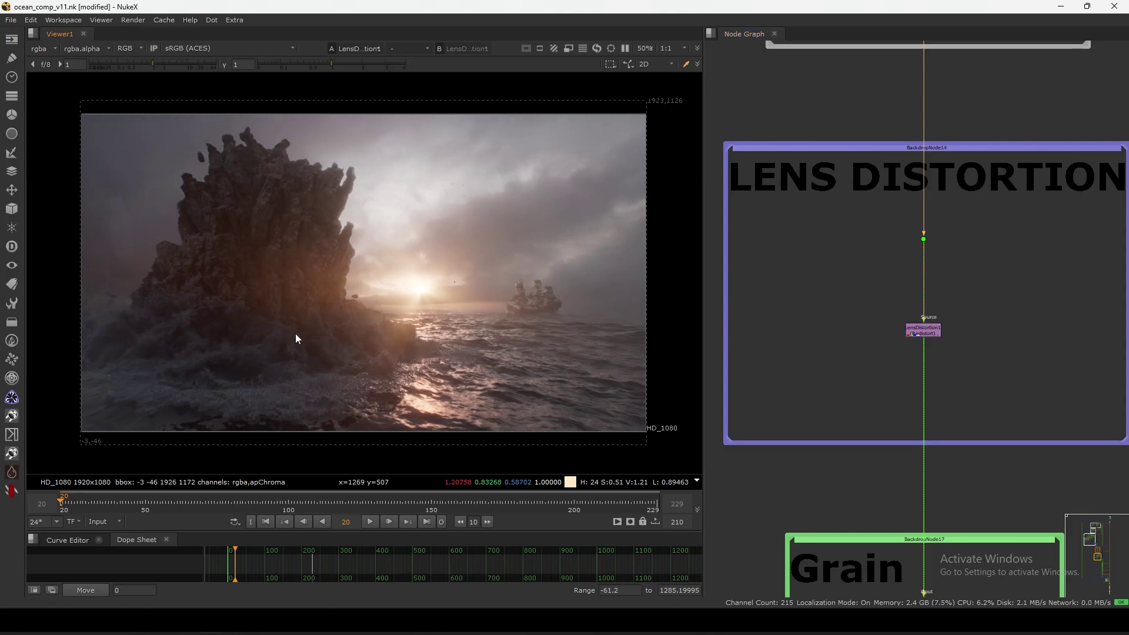
# - Inspect the first Denominator value in the LensDistortion1 properties and close them
pyautogui.doubleClick(923, 329)
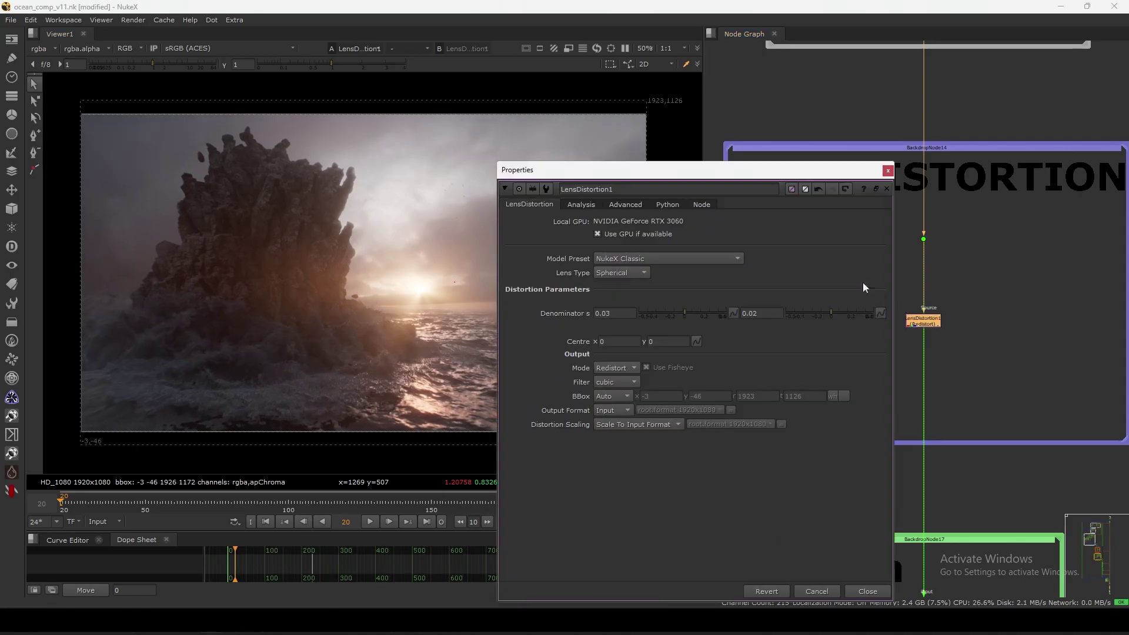
pyautogui.moveTo(752, 174); pyautogui.dragTo(871, 98)
pyautogui.moveTo(742, 237); pyautogui.dragTo(678, 238)
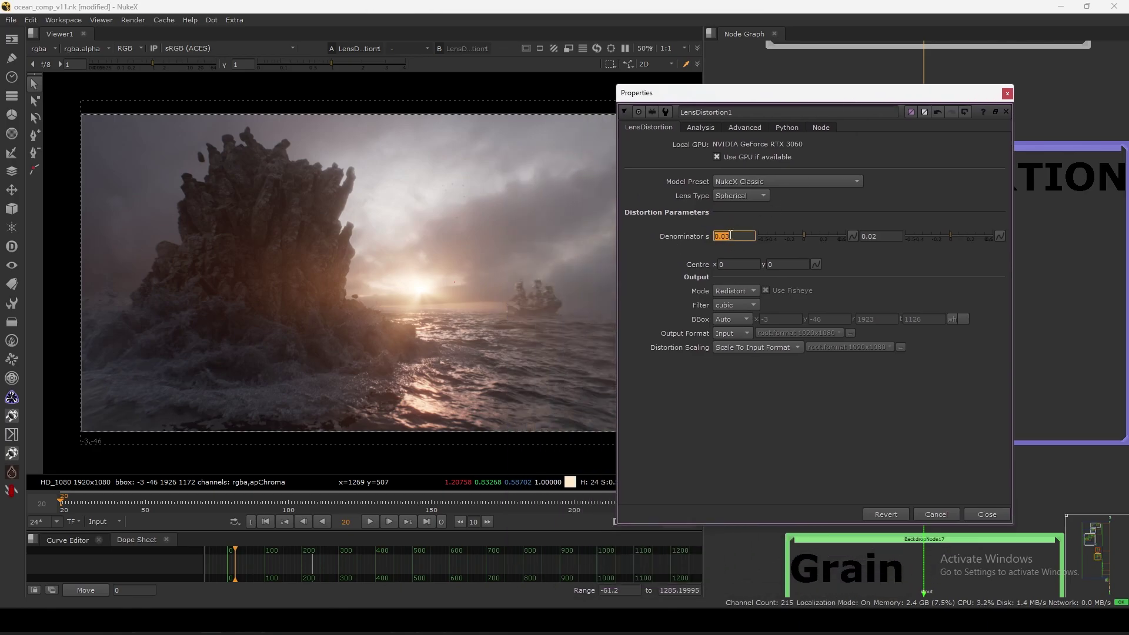
pyautogui.click(1007, 94)
# - Display the Grain group's LumaGrain1 node in the viewer with the ship enlarged
pyautogui.scroll(-3, 919, 247)
pyautogui.moveTo(917, 482); pyautogui.dragTo(912, 317, button='middle')
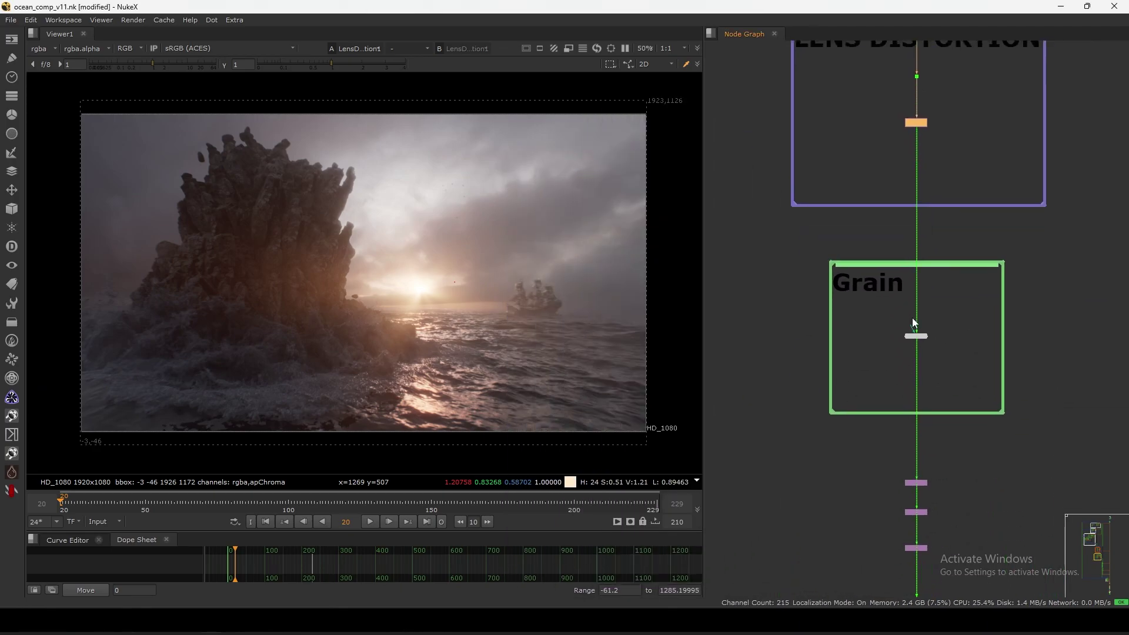
pyautogui.click(915, 334)
pyautogui.scroll(5, 906, 381)
pyautogui.scroll(7, 553, 322)
pyautogui.moveTo(546, 289); pyautogui.dragTo(542, 296, button='middle')
pyautogui.moveTo(996, 219); pyautogui.dragTo(882, 288)
pyautogui.press('1')
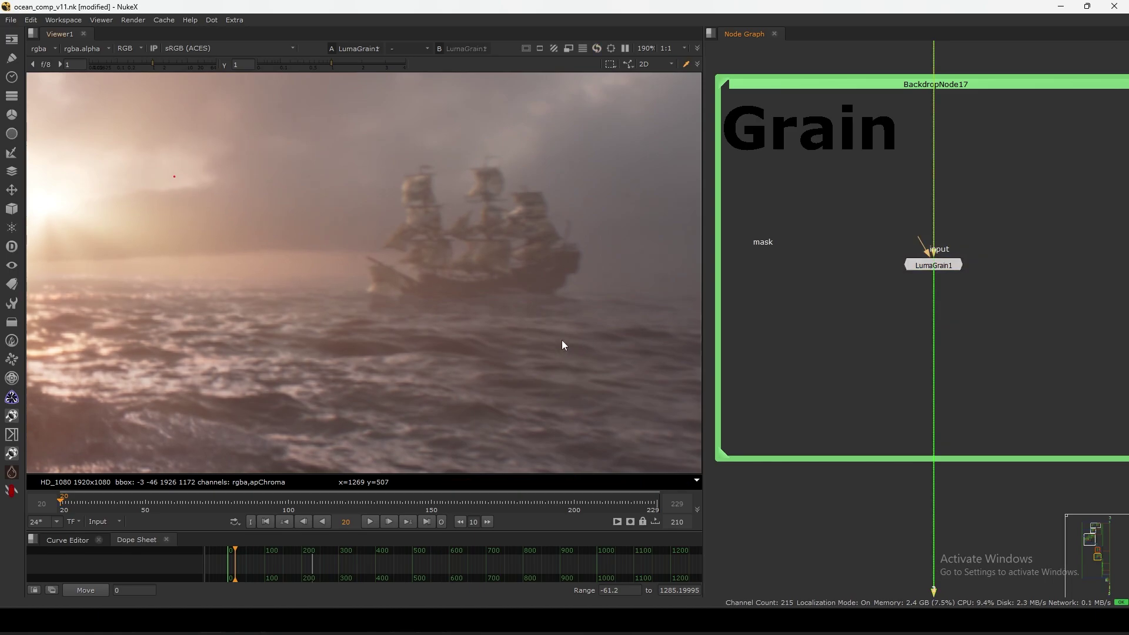
# - Compare the ship up close with the LumaGrain1 node enabled and disabled, and fit the whole image in the viewer
pyautogui.scroll(4, 548, 295)
pyautogui.moveTo(1001, 220); pyautogui.dragTo(813, 371)
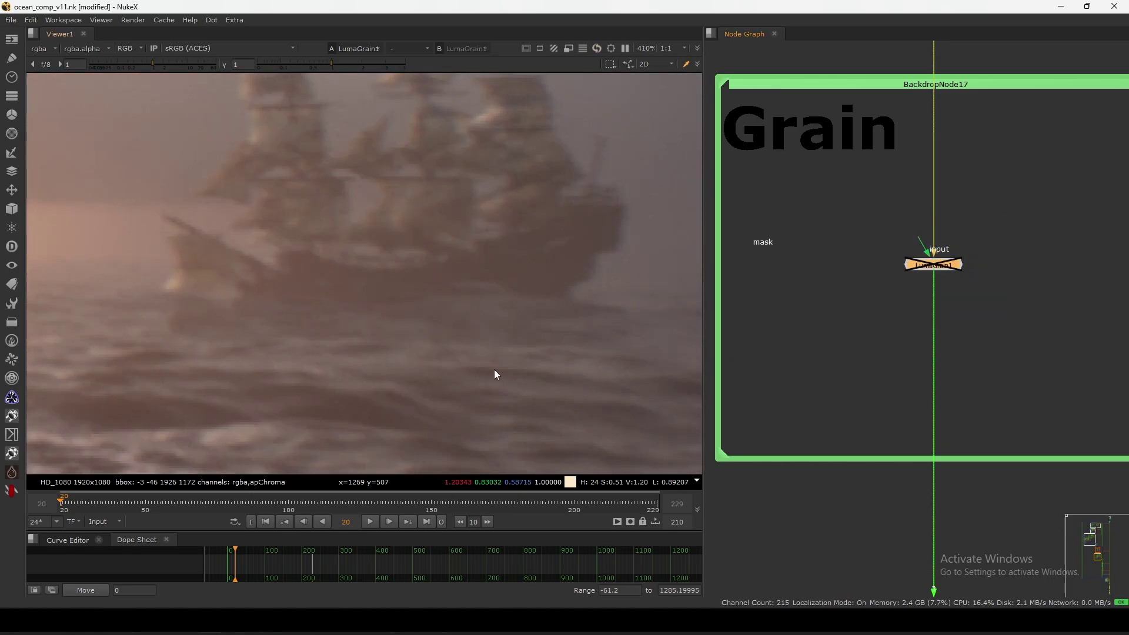
pyautogui.press('f')
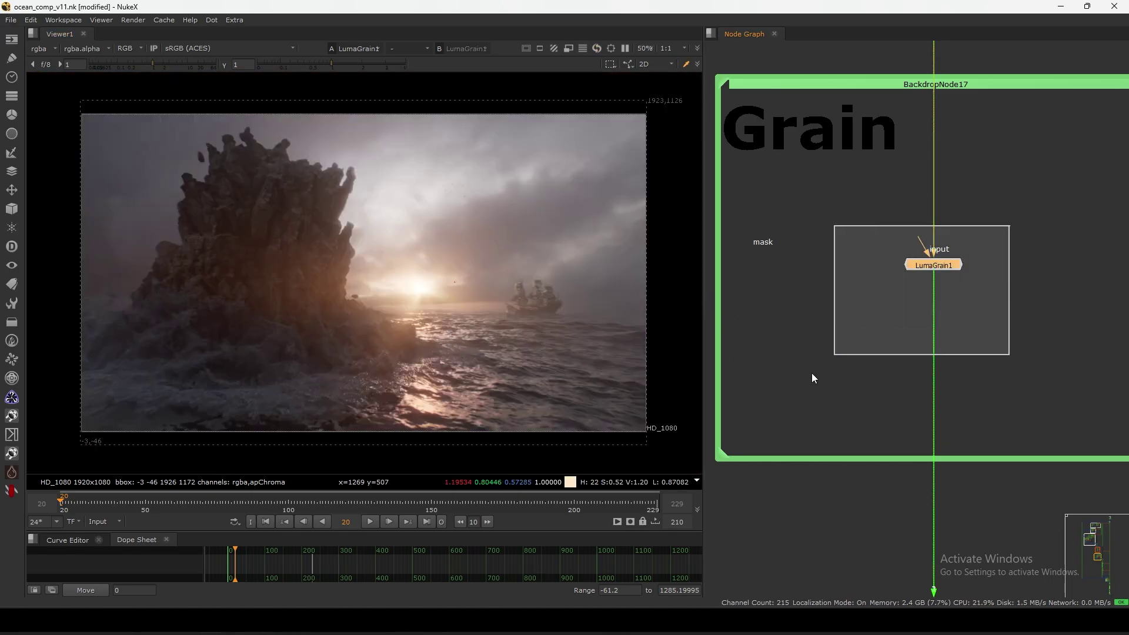
pyautogui.moveTo(811, 372); pyautogui.dragTo(812, 372)
# - Switch the viewer repeatedly between Merge53 in the BIRDS group and LumaGrain1 to compare the comp before and after all lens effects
pyautogui.scroll(-12, 821, 366)
pyautogui.moveTo(804, 374); pyautogui.dragTo(824, 564, button='middle')
pyautogui.scroll(4, 849, 217)
pyautogui.moveTo(899, 169); pyautogui.dragTo(872, 224)
pyautogui.press('2')
pyautogui.click(919, 245)
pyautogui.press('1')
pyautogui.press('2')
pyautogui.press('1')
pyautogui.press('2')
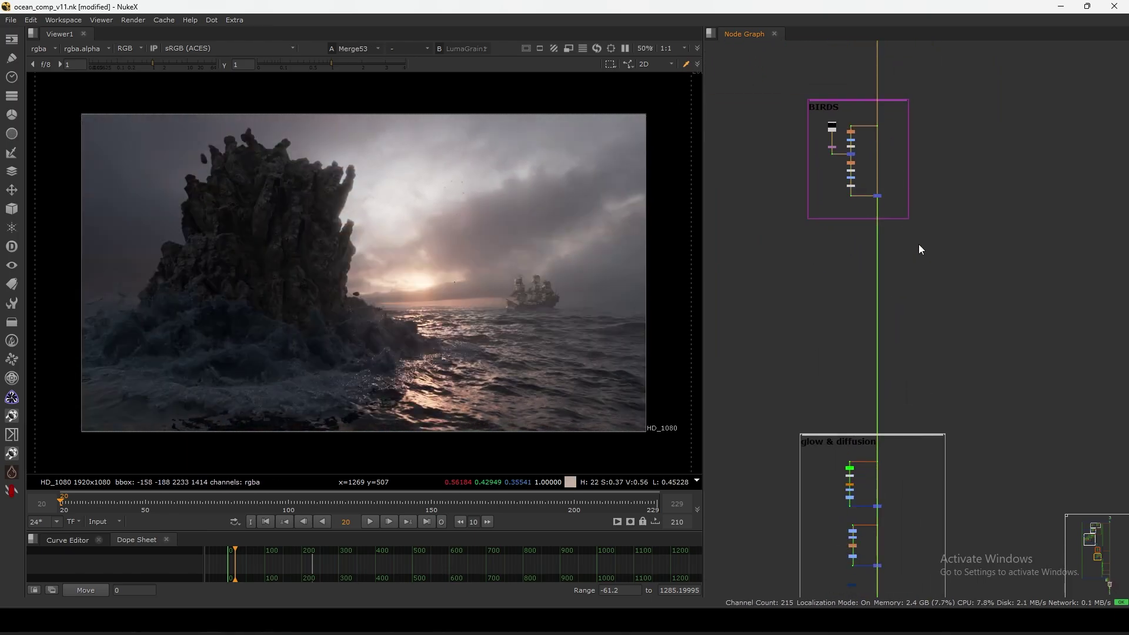
pyautogui.press('1')
pyautogui.press('2')
pyautogui.press('1')
pyautogui.press('2')
pyautogui.press('1')
pyautogui.press('2')
pyautogui.press('1')
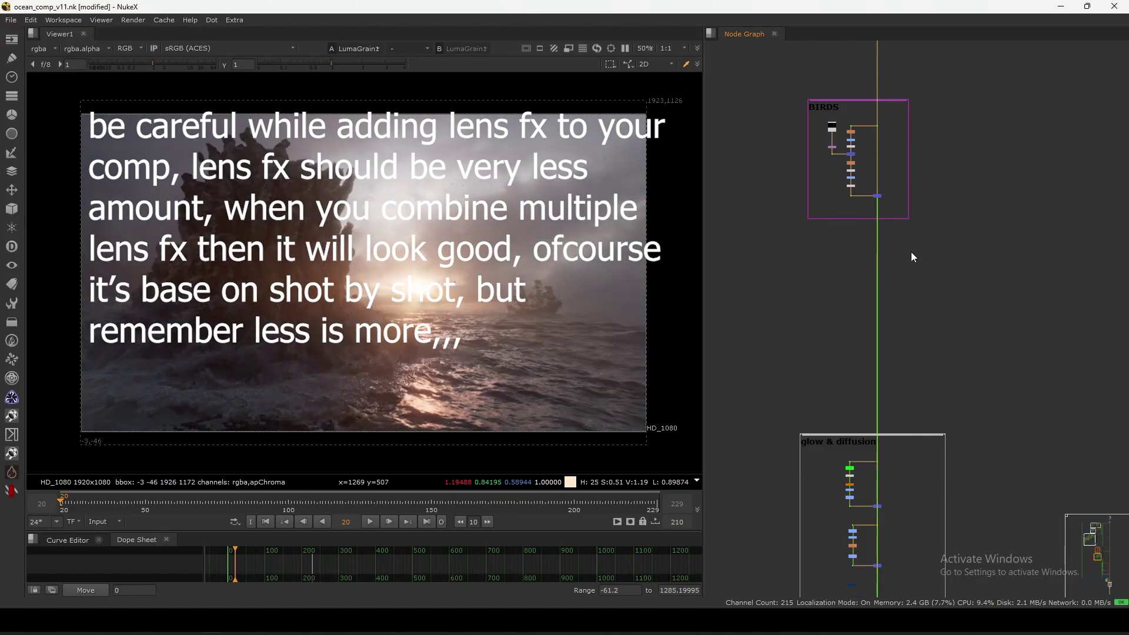
# - Look over the node graph from the upstream comp down to the lens effects groups and the final output
pyautogui.scroll(-6, 911, 252)
pyautogui.moveTo(888, 280); pyautogui.dragTo(908, 380, button='middle')
pyautogui.moveTo(851, 216); pyautogui.dragTo(875, 301, button='middle')
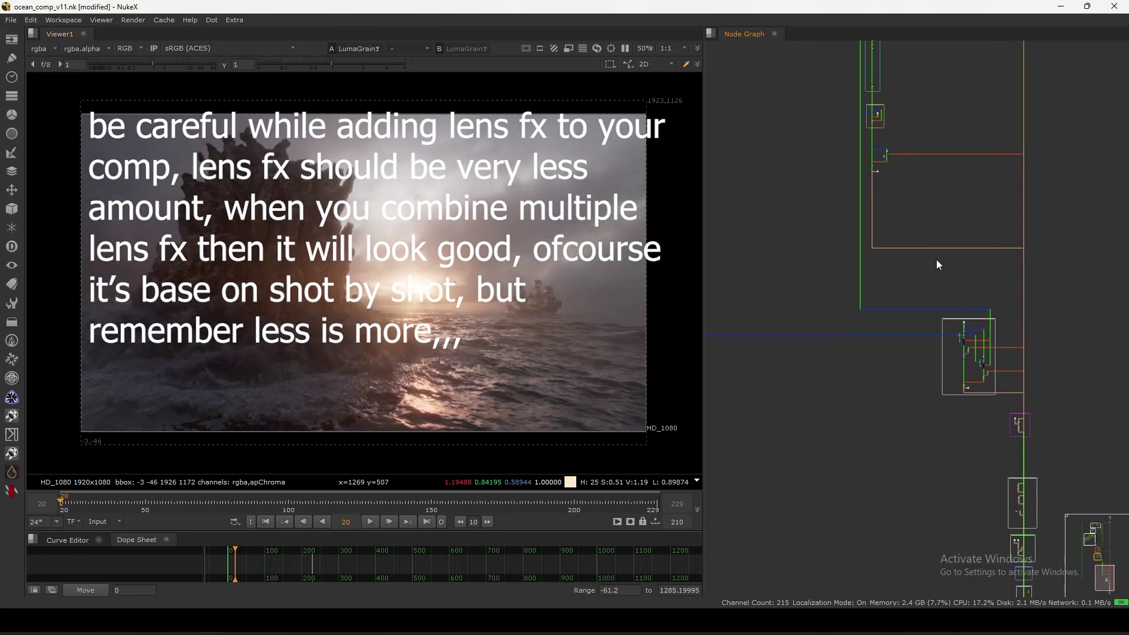
pyautogui.moveTo(938, 264); pyautogui.dragTo(919, 301, button='middle')
pyautogui.moveTo(935, 472); pyautogui.dragTo(905, 268, button='middle')
pyautogui.moveTo(1027, 299); pyautogui.dragTo(930, 540)
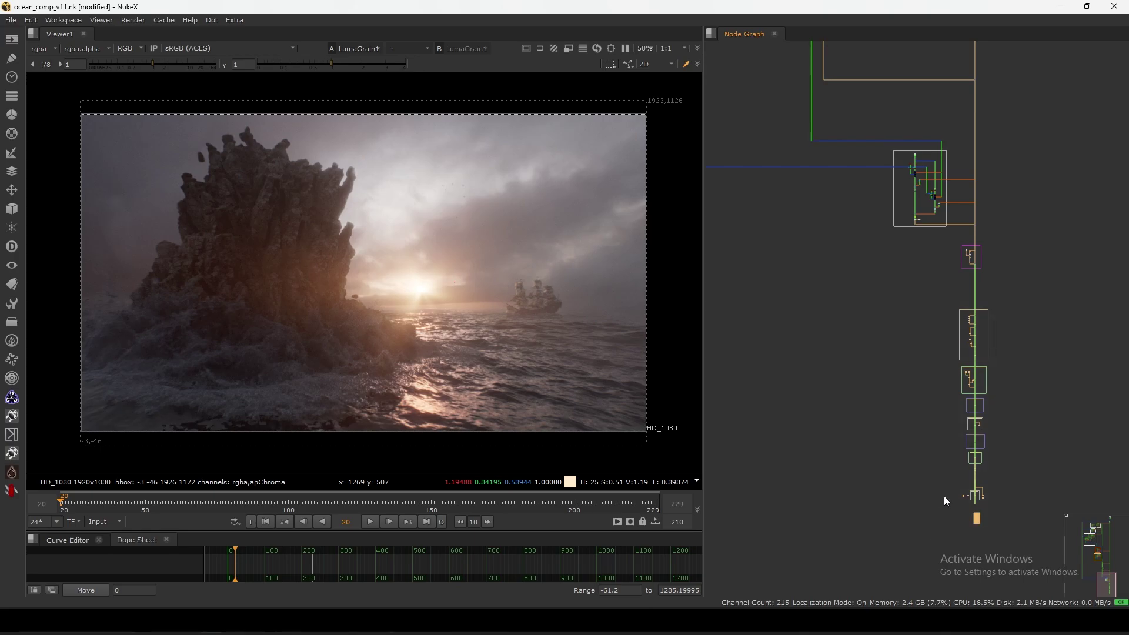
pyautogui.moveTo(1016, 288); pyautogui.dragTo(895, 504)
# - Display the Dot163 output from the branch above the 2D Fog group in the viewer
pyautogui.moveTo(817, 171); pyautogui.dragTo(852, 397, button='middle')
pyautogui.scroll(4, 863, 299)
pyautogui.moveTo(894, 277); pyautogui.dragTo(833, 358)
pyautogui.press('1')
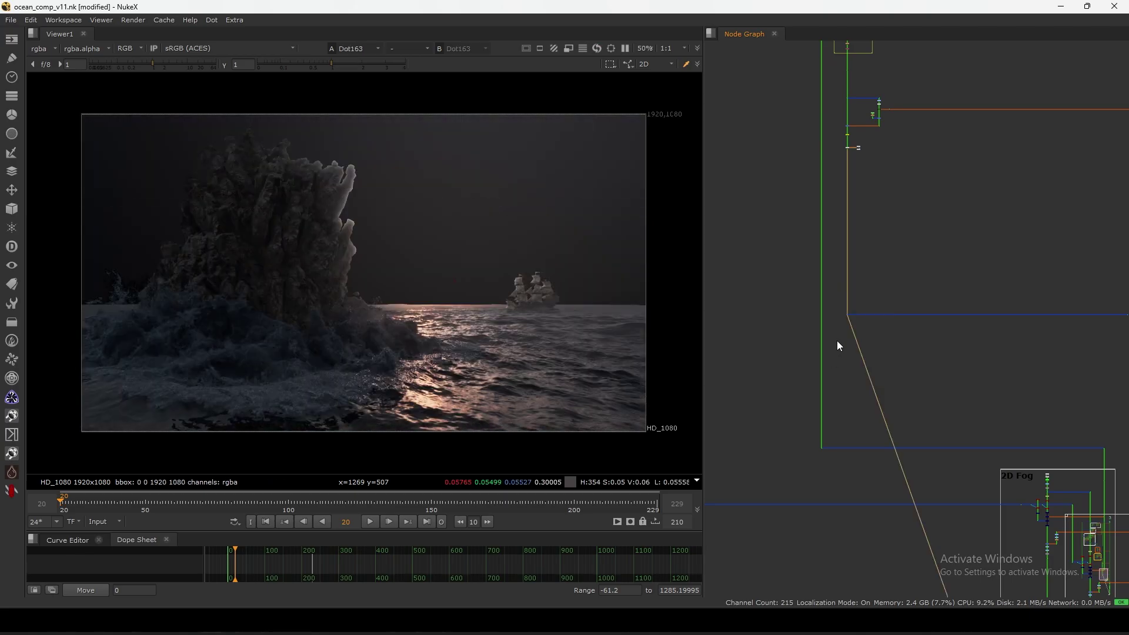
# - Examine the rock's edges, the horizon and the ship up close in the Dot163 image
pyautogui.scroll(8, 353, 245)
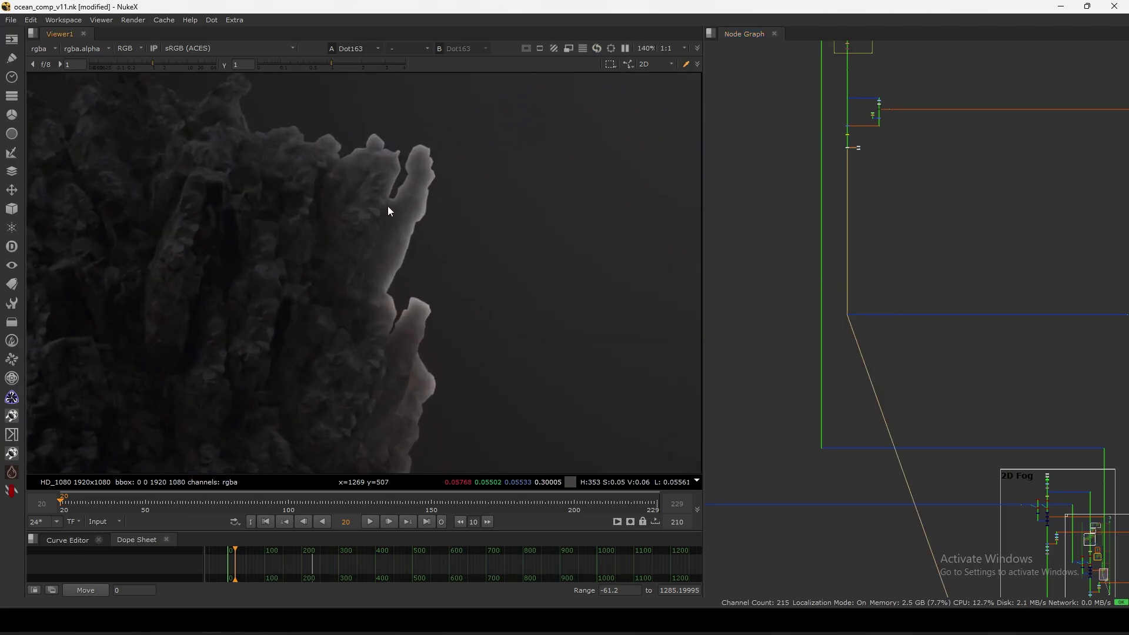
pyautogui.moveTo(433, 471); pyautogui.dragTo(366, 279, button='middle')
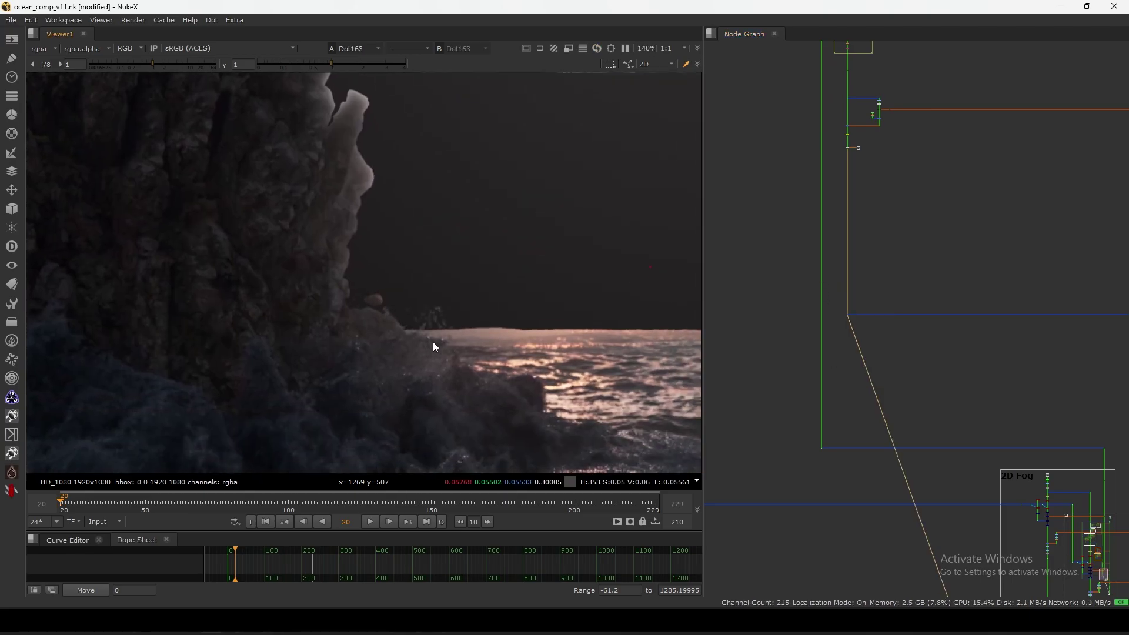
pyautogui.moveTo(506, 333); pyautogui.dragTo(373, 298, button='middle')
pyautogui.scroll(-5, 400, 303)
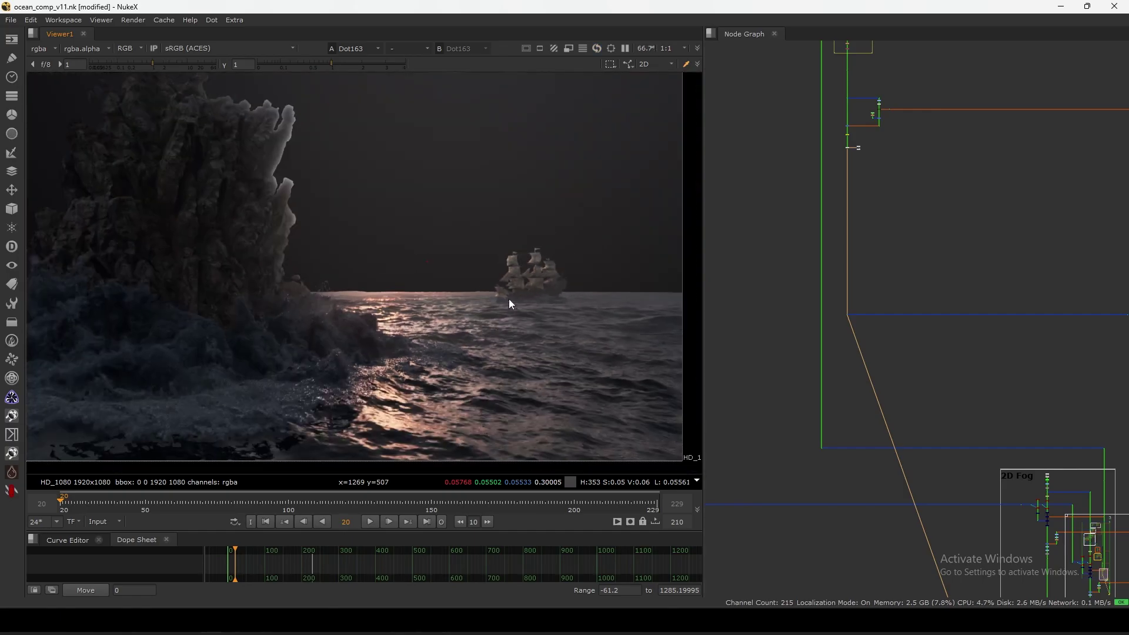
pyautogui.scroll(-5, 836, 259)
pyautogui.scroll(4, 941, 294)
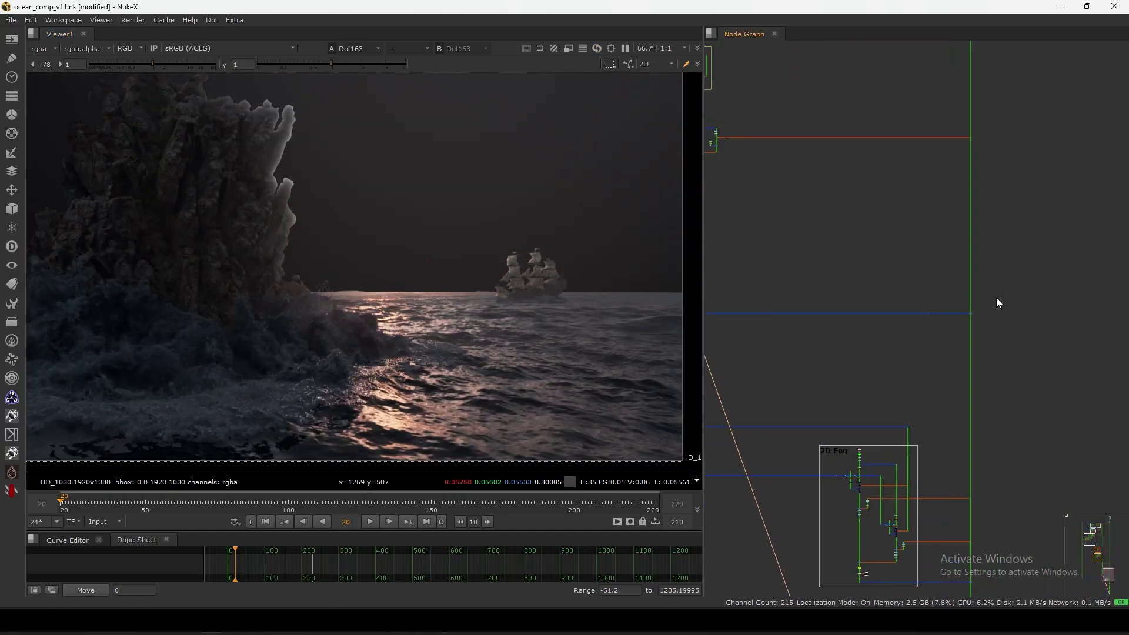
# - Display the Merge43 output in the viewer and examine the rock's edge against the sky up close
pyautogui.moveTo(965, 354); pyautogui.dragTo(964, 355)
pyautogui.press('1')
pyautogui.moveTo(403, 263); pyautogui.dragTo(468, 309, button='middle')
pyautogui.scroll(5, 366, 150)
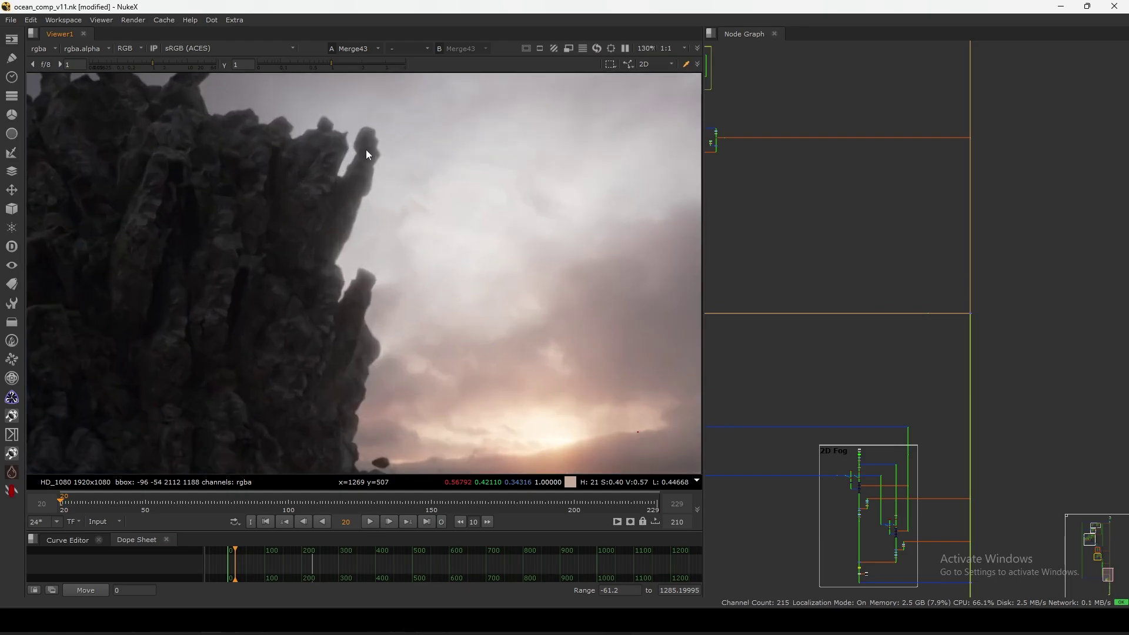
pyautogui.moveTo(367, 177); pyautogui.dragTo(412, 223, button='middle')
pyautogui.scroll(3, 419, 241)
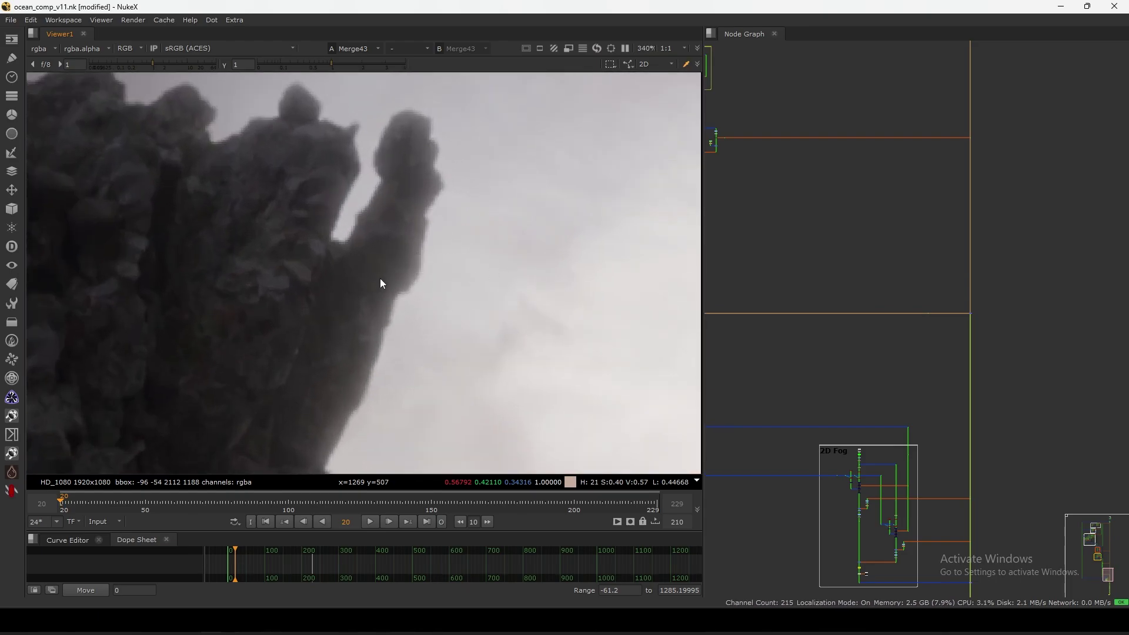
# - Display the final Dot208 output in the viewer and examine the rock's edge against the sky up close
pyautogui.scroll(10, 838, 368)
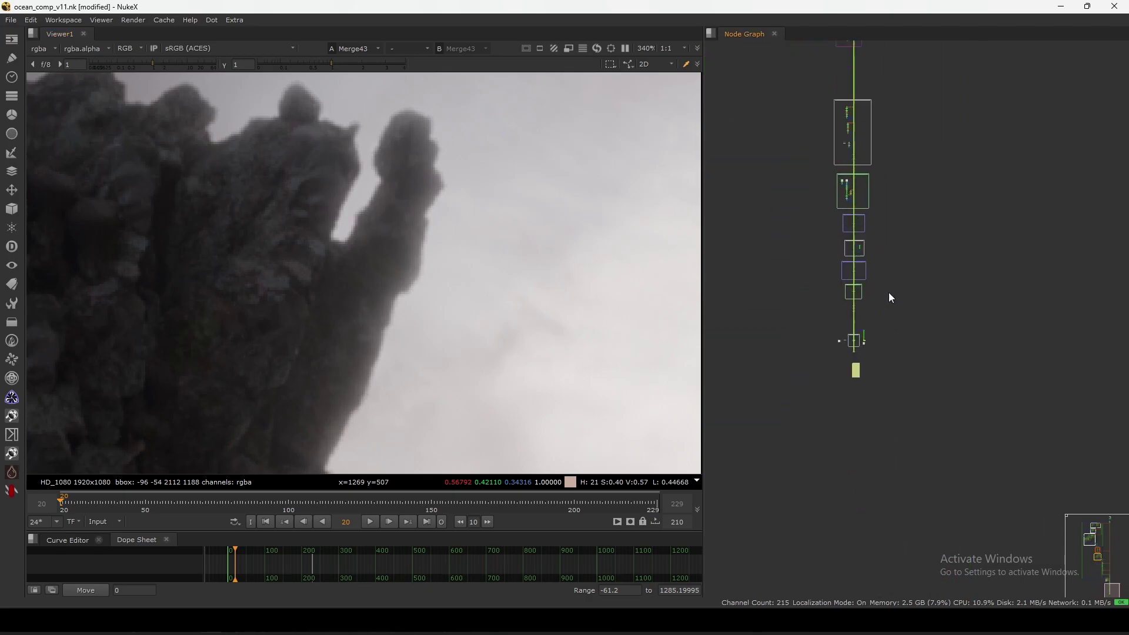
pyautogui.moveTo(864, 386); pyautogui.dragTo(821, 403)
pyautogui.press('1')
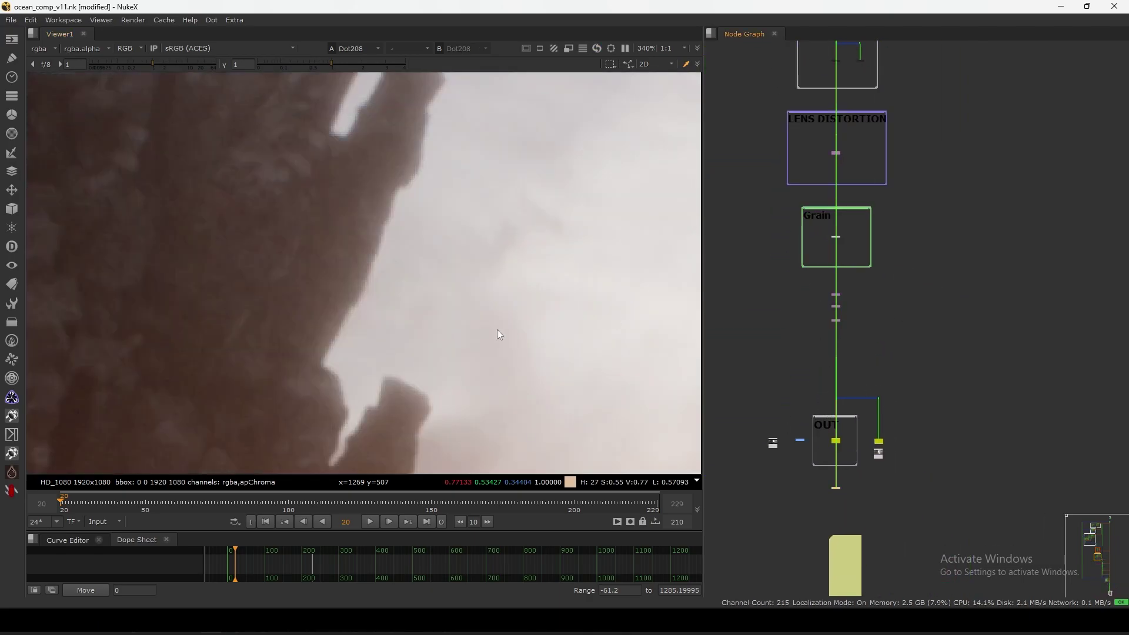
pyautogui.moveTo(407, 274); pyautogui.dragTo(457, 377, button='middle')
pyautogui.scroll(-3, 458, 378)
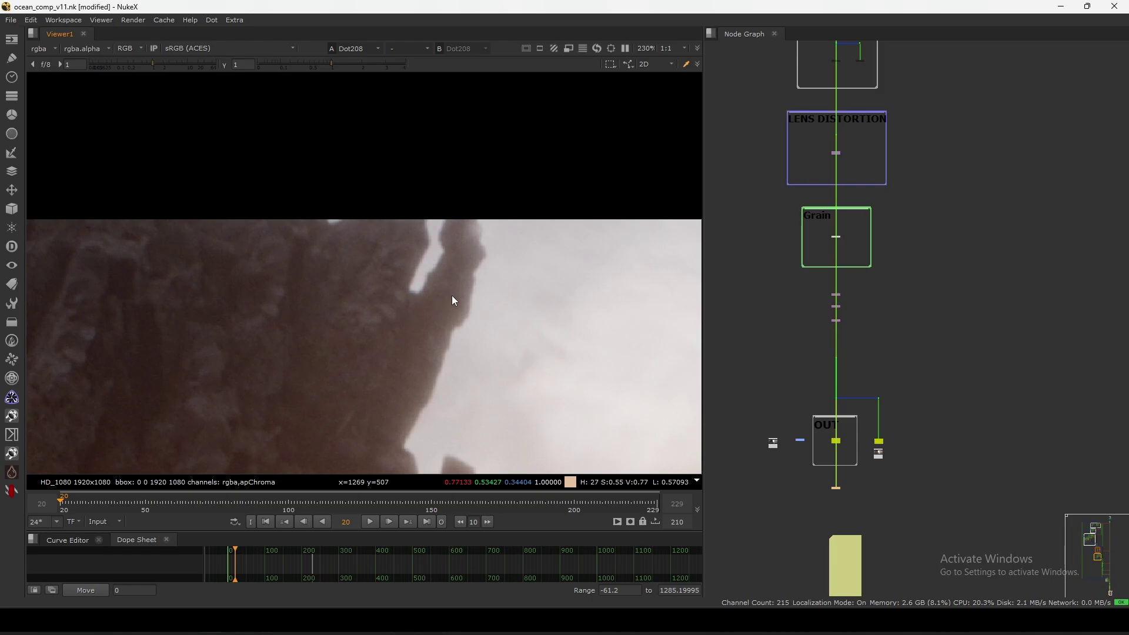
pyautogui.scroll(4, 453, 300)
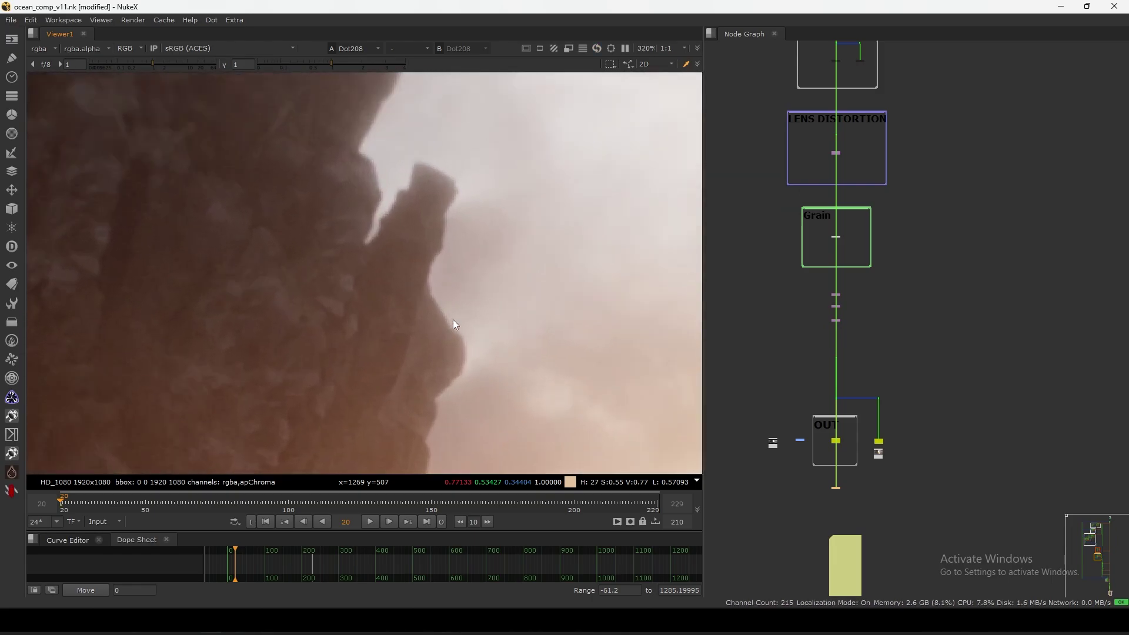
pyautogui.scroll(3, 454, 323)
pyautogui.press('f')
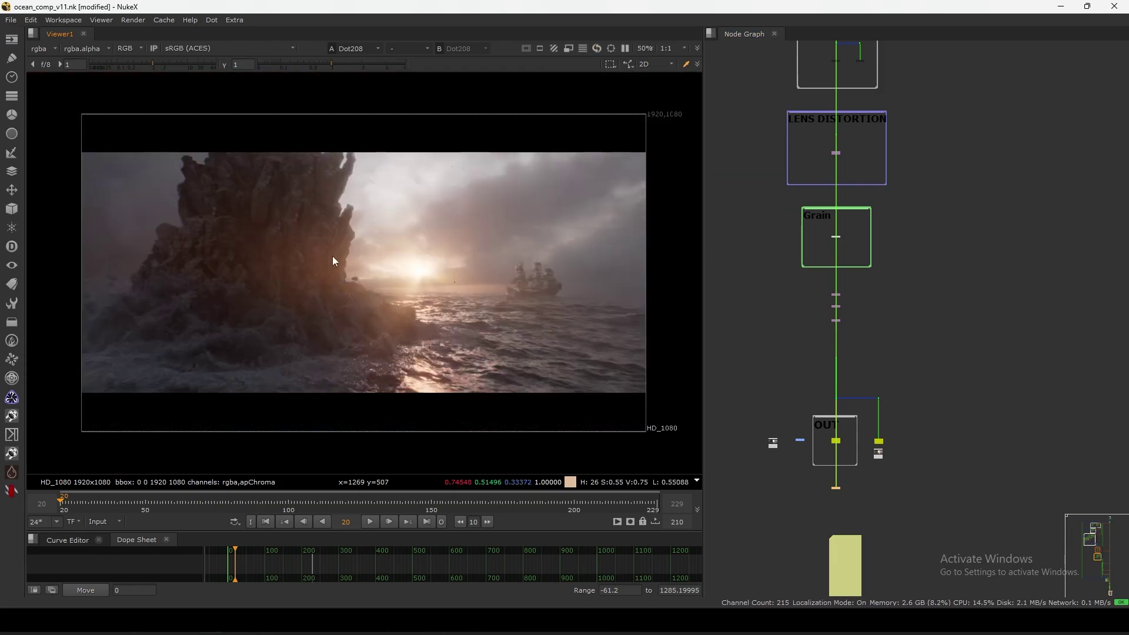
# - Read the LENS FX FOR COMP sticky note below the final output
pyautogui.scroll(-2, 831, 323)
pyautogui.moveTo(821, 419); pyautogui.dragTo(862, 317, button='middle')
pyautogui.scroll(8, 880, 418)
pyautogui.moveTo(937, 347); pyautogui.dragTo(937, 337, button='middle')
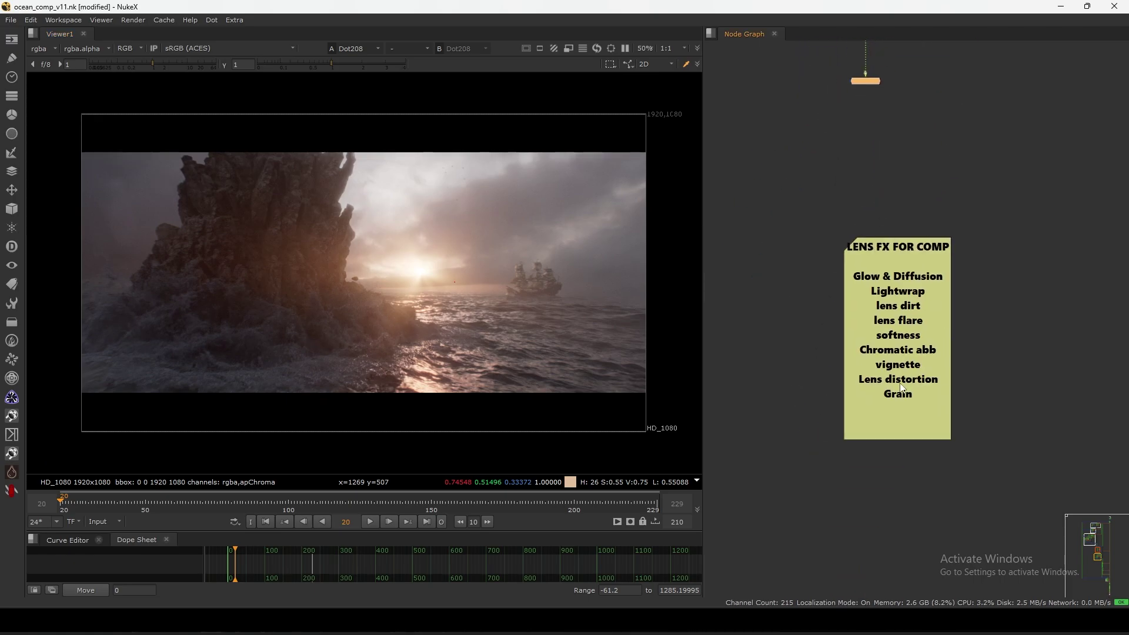
pyautogui.moveTo(923, 369); pyautogui.dragTo(921, 362)
pyautogui.scroll(3, 925, 330)
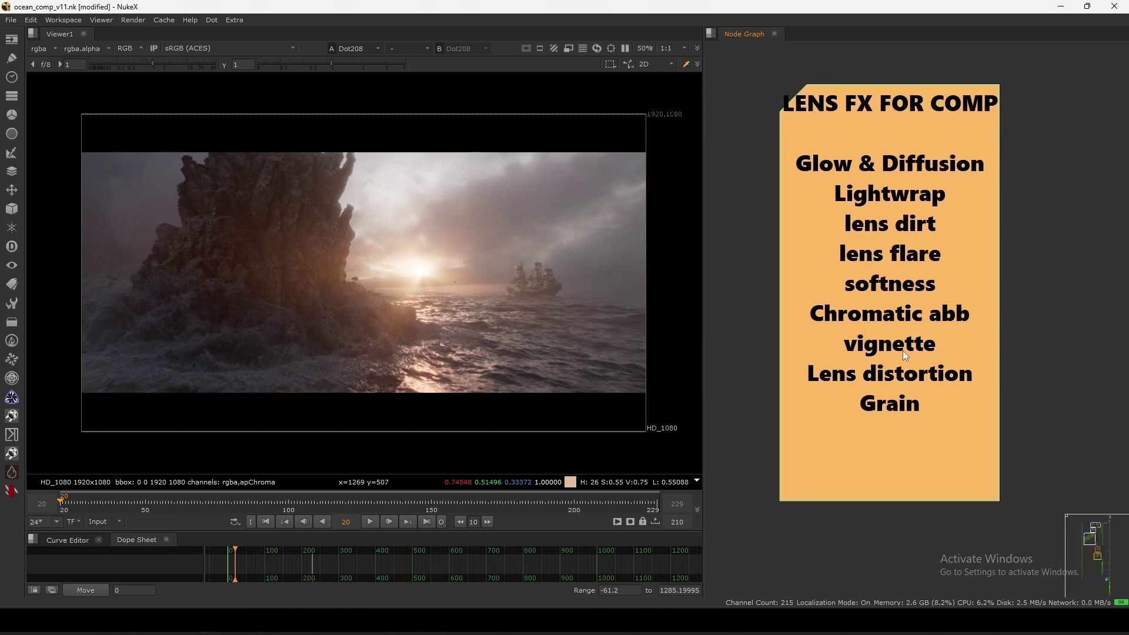
# - Move the Grain group, the OUT group and the nodes and note around them down to make room below the LENS DISTORTION group
pyautogui.press('f')
pyautogui.scroll(3, 885, 385)
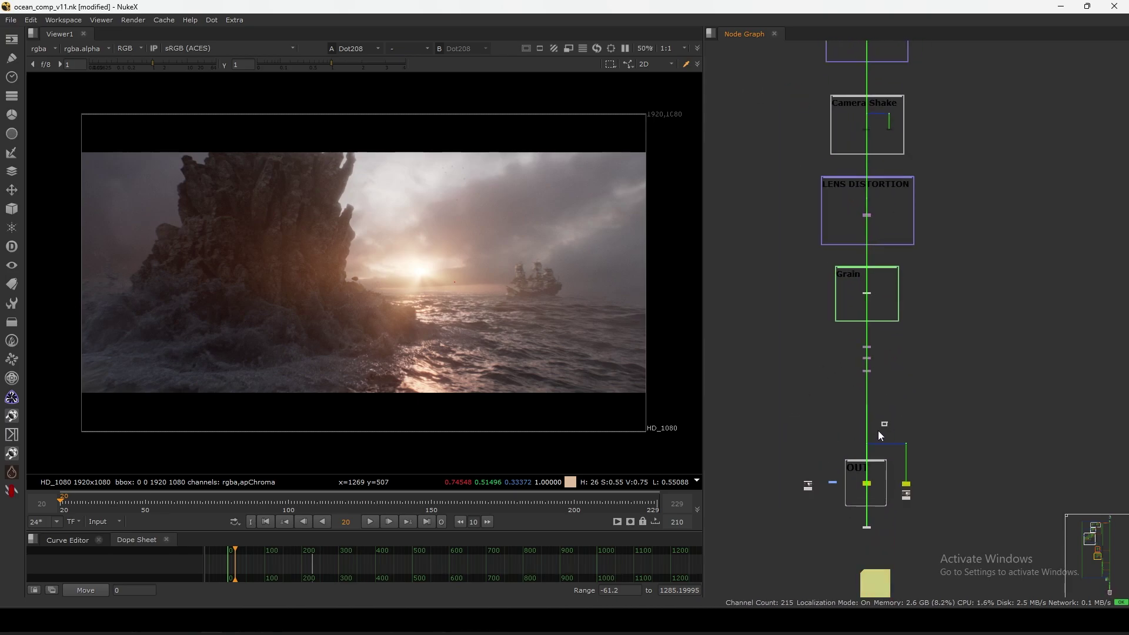
pyautogui.moveTo(855, 451); pyautogui.dragTo(857, 452)
pyautogui.moveTo(871, 305); pyautogui.dragTo(881, 358, button='middle')
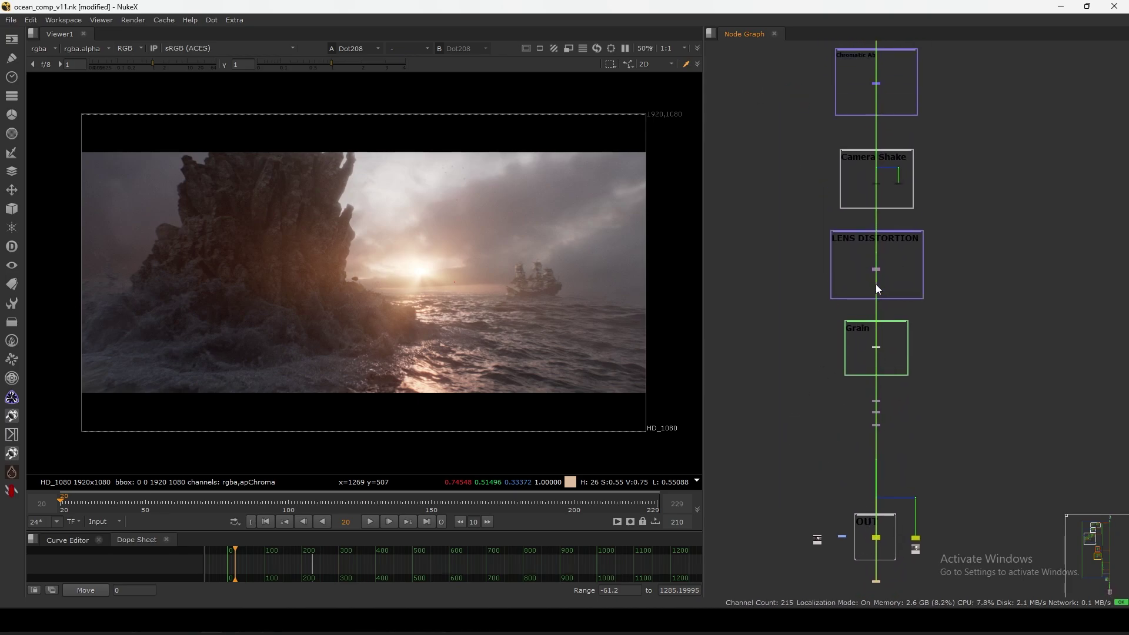
pyautogui.scroll(-1, 898, 294)
pyautogui.scroll(3, 898, 294)
pyautogui.moveTo(879, 310); pyautogui.dragTo(887, 263, button='middle')
pyautogui.scroll(-3, 887, 294)
pyautogui.moveTo(869, 326); pyautogui.dragTo(880, 231, button='middle')
pyautogui.scroll(-1, 880, 231)
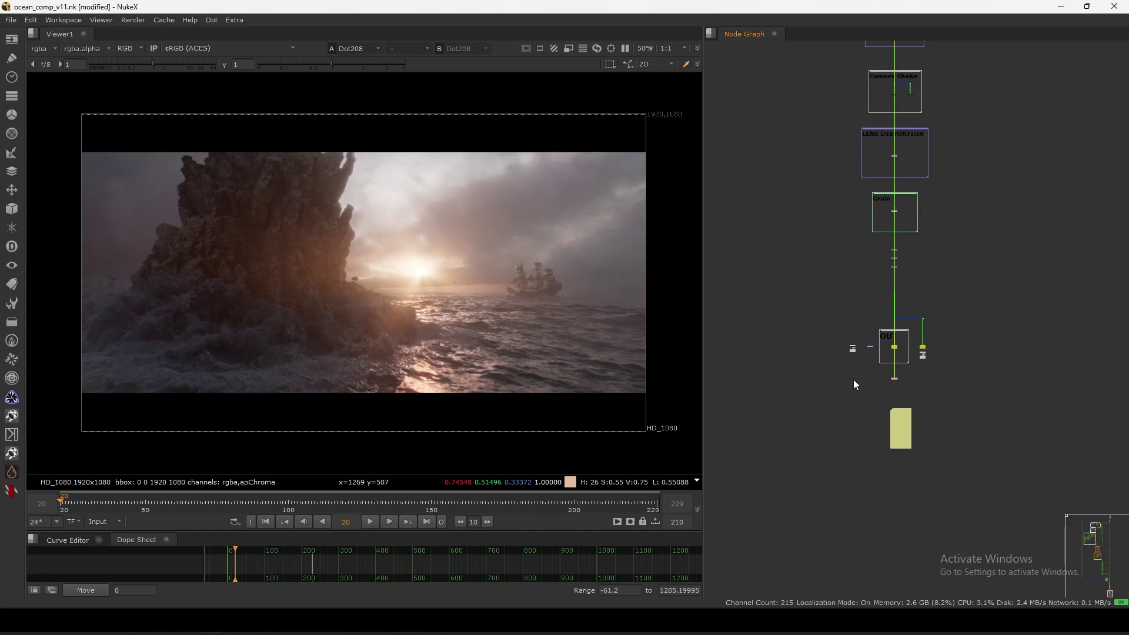
pyautogui.moveTo(803, 492)
pyautogui.mouseDown()
pyautogui.moveTo(986, 267)
pyautogui.moveTo(1022, 187)
pyautogui.mouseUp()
pyautogui.scroll(3, 939, 222)
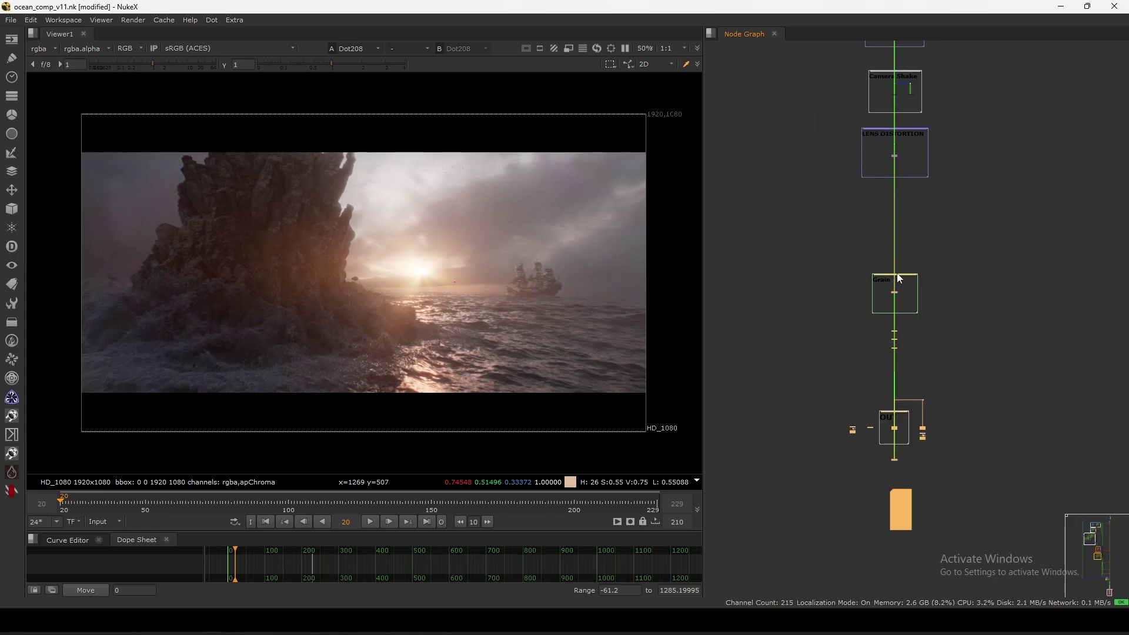
# - Display the Dot155 output just above the lens distortion node in the viewer
pyautogui.moveTo(926, 136); pyautogui.dragTo(902, 259, button='middle')
pyautogui.scroll(4, 895, 214)
pyautogui.moveTo(936, 201); pyautogui.dragTo(819, 282)
pyautogui.press('1')
pyautogui.click(845, 410)
pyautogui.moveTo(845, 409); pyautogui.dragTo(839, 411, button='middle')
pyautogui.moveTo(921, 145); pyautogui.dragTo(845, 193)
pyautogui.press('1')
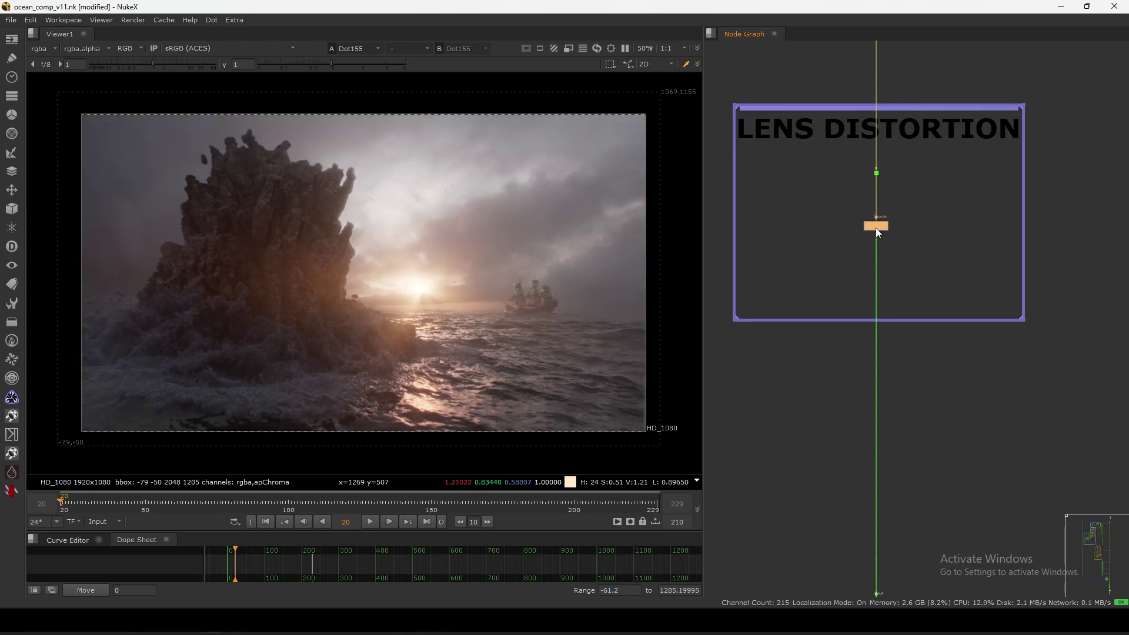
# - Display the lens distortion node's output and toggle the node off and on to compare the image
pyautogui.click(876, 226)
pyautogui.press('d')
pyautogui.press('1')
pyautogui.press('d')
# - Insert a Dot on the main pipe below the LENS DISTORTION group and straighten it in line
pyautogui.keyDown('ctrl'); pyautogui.moveTo(876, 414); pyautogui.dragTo(886, 408); pyautogui.keyUp('ctrl')
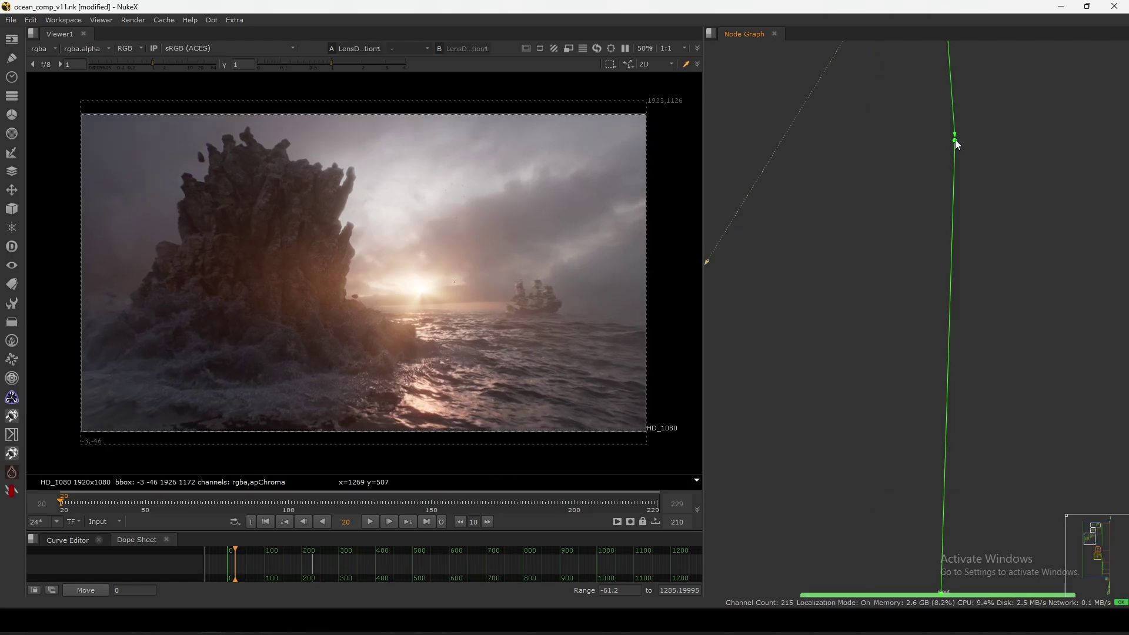
pyautogui.moveTo(955, 140); pyautogui.dragTo(938, 153)
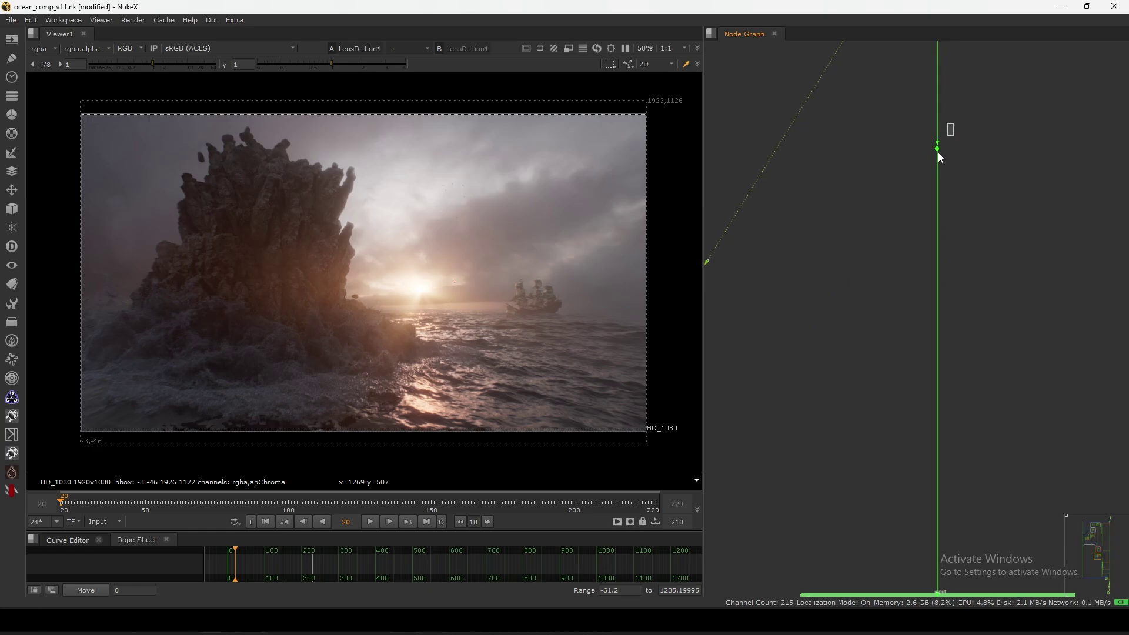
pyautogui.moveTo(911, 167); pyautogui.dragTo(866, 267, button='middle')
# - Add an apVignette node to the main pipe directly after the new Dot
pyautogui.moveTo(959, 201); pyautogui.dragTo(818, 322)
pyautogui.press('Tab')
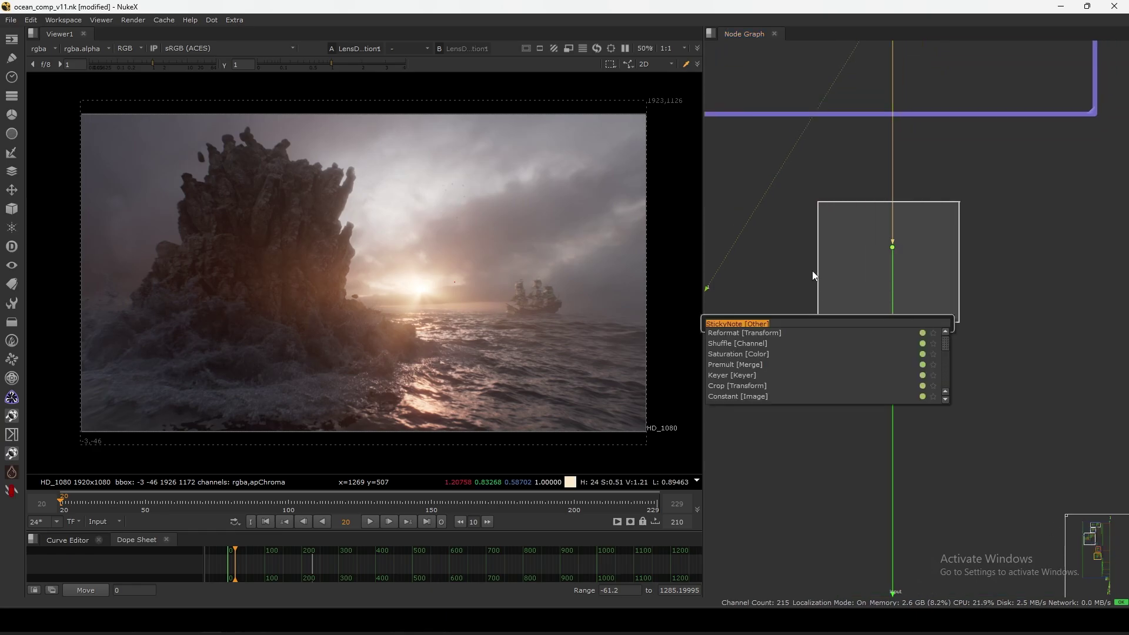
pyautogui.write('IGN')
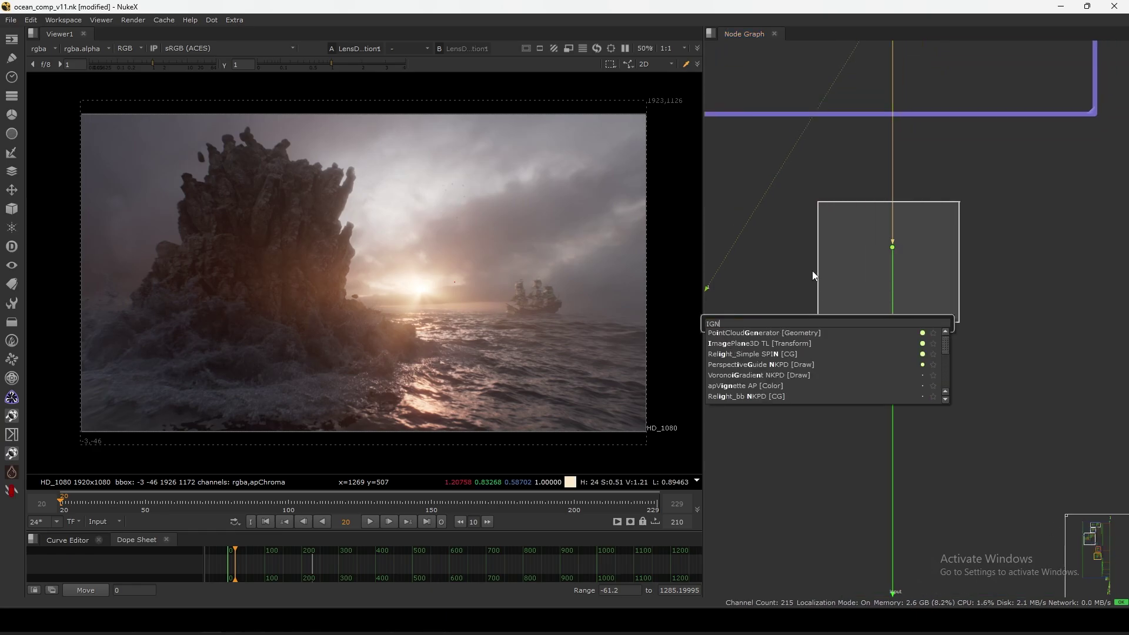
pyautogui.press('BackSpace')
pyautogui.press('BackSpace')
pyautogui.press('BackSpace')
pyautogui.write('vign')
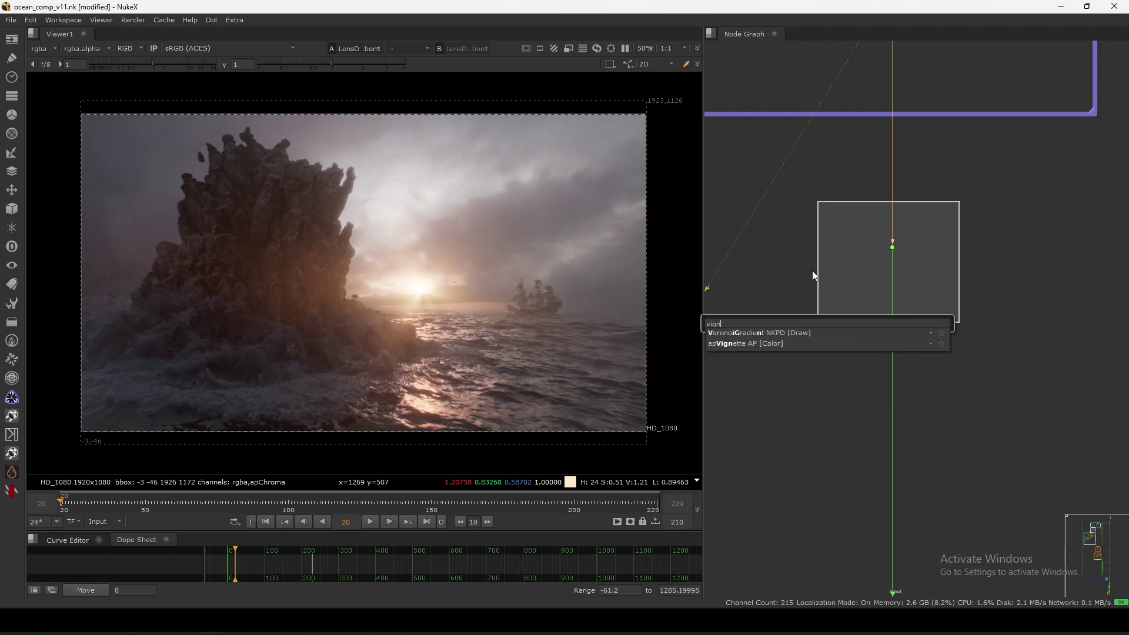
pyautogui.click(719, 344)
pyautogui.scroll(3, 879, 276)
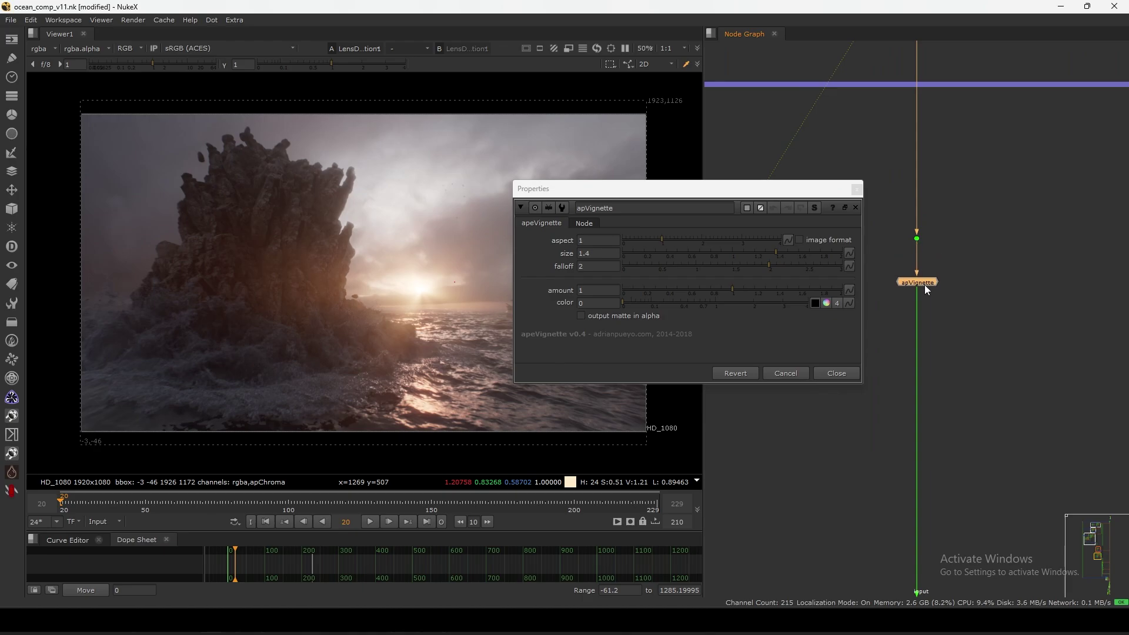
# - Display the apVignette output and toggle the node off and on to compare the image with and without the vignette
pyautogui.press('1')
pyautogui.moveTo(779, 188); pyautogui.dragTo(982, 103)
pyautogui.click(1033, 282)
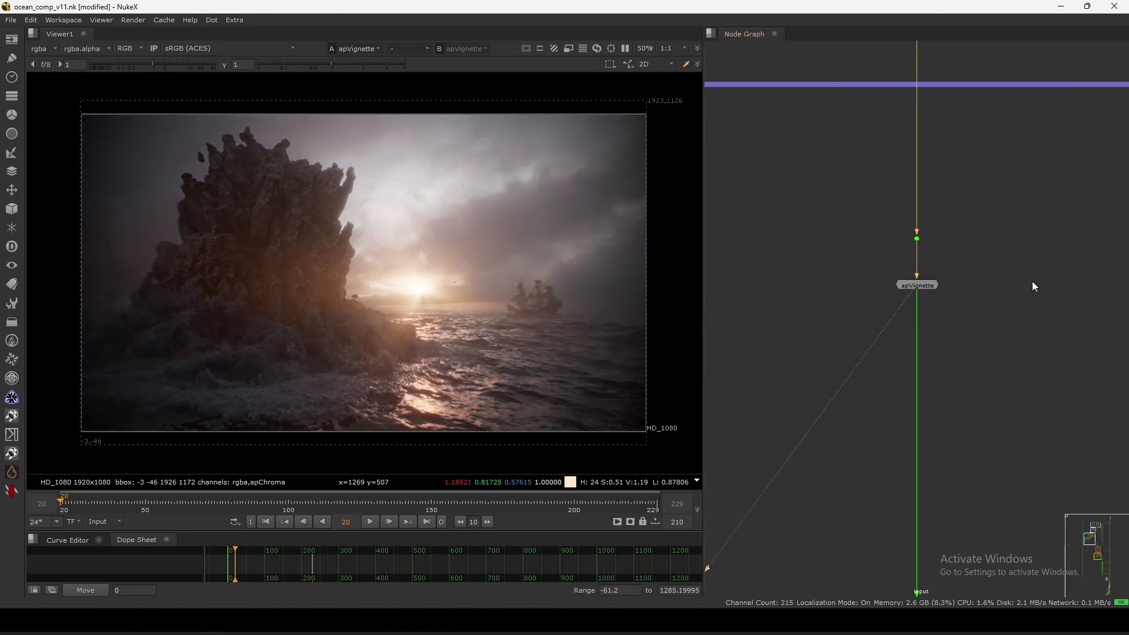
pyautogui.press('d')
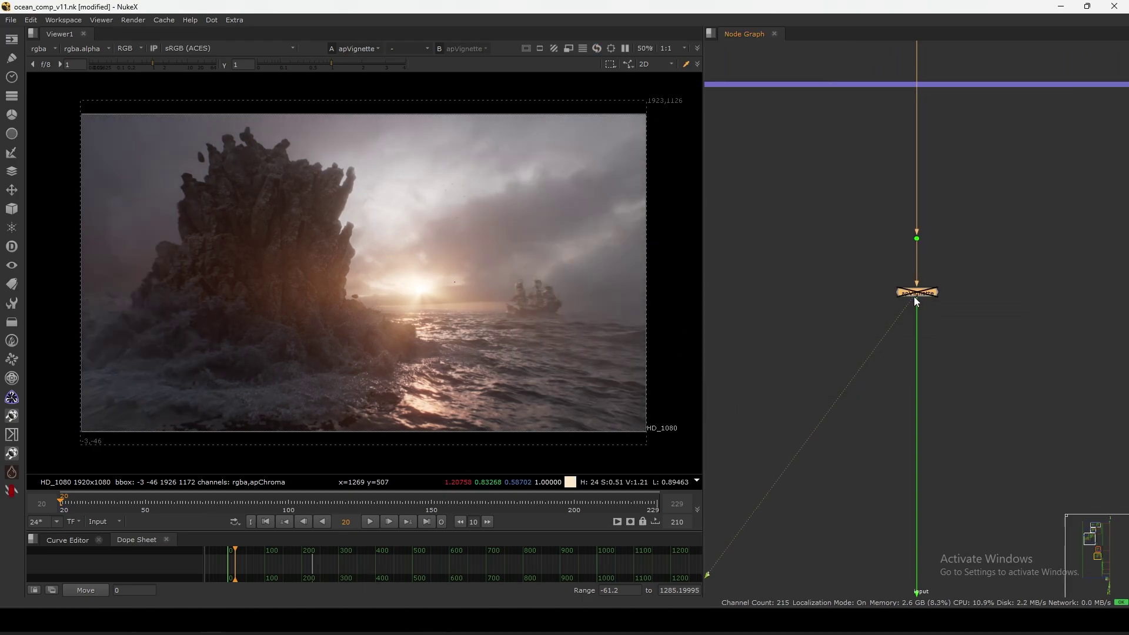
pyautogui.press('d')
# - Set the apVignette amount to 0.2 and close its properties
pyautogui.doubleClick(918, 294)
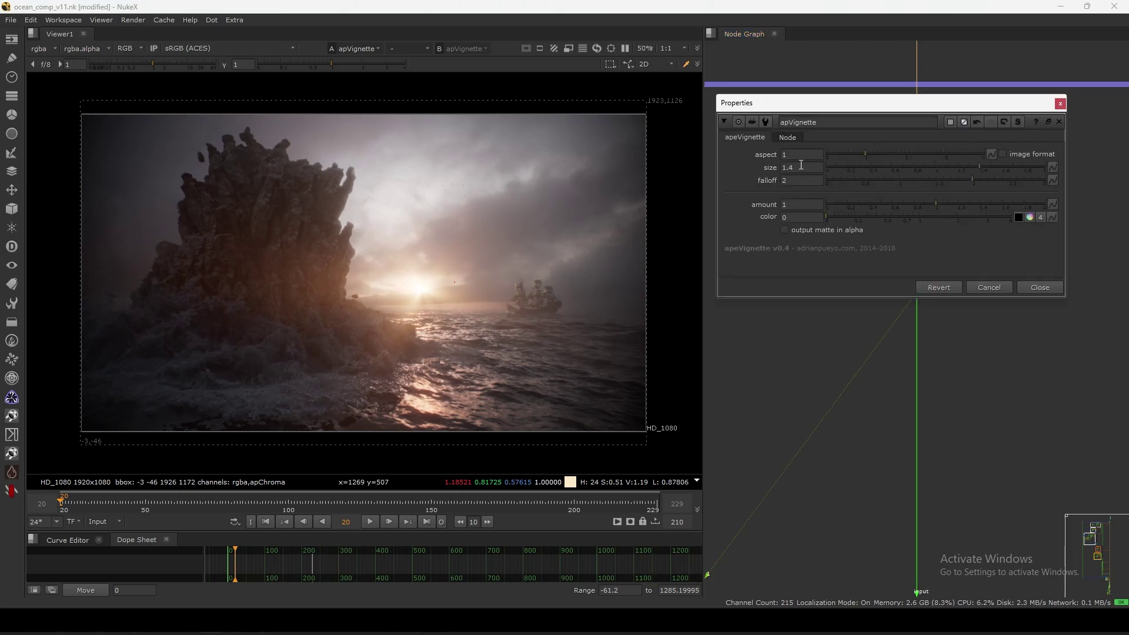
pyautogui.write('0.2')
pyautogui.press('Return')
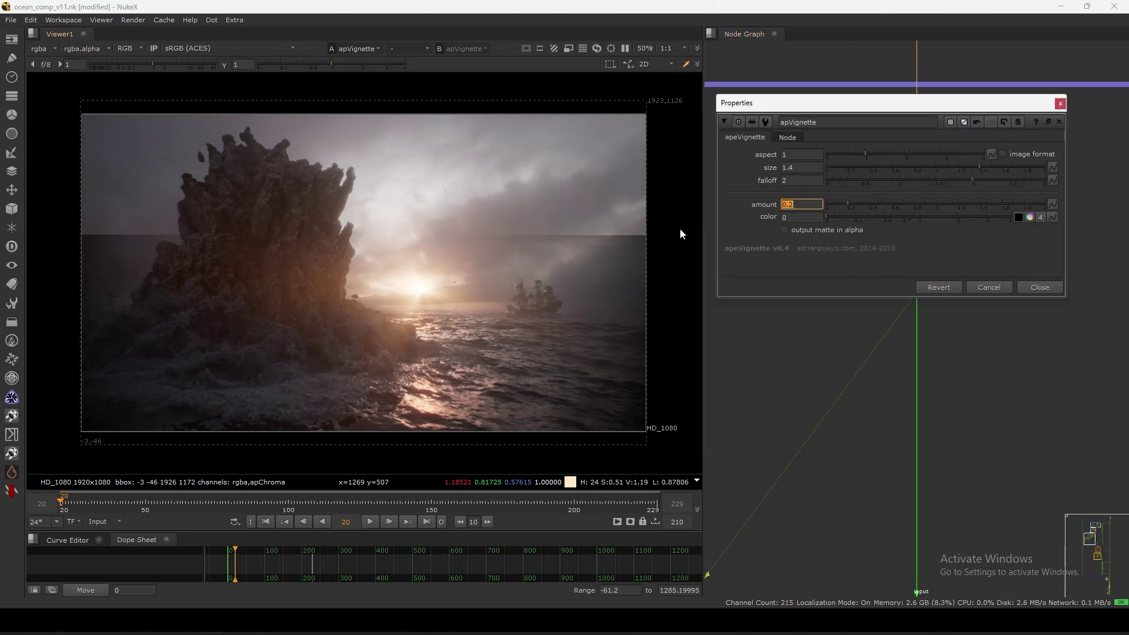
pyautogui.click(1039, 287)
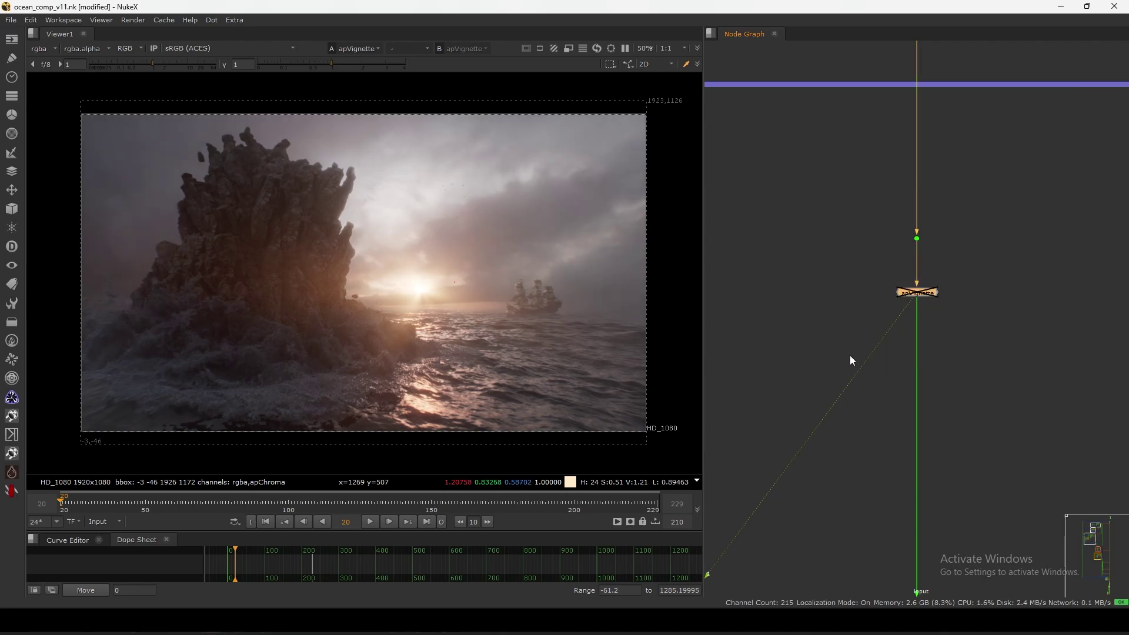
# - Display the final output below the OUT group in the viewer and return to the apVignette node
pyautogui.scroll(-7, 962, 274)
pyautogui.moveTo(915, 410); pyautogui.dragTo(887, 322, button='middle')
pyautogui.moveTo(914, 479); pyautogui.dragTo(894, 333, button='middle')
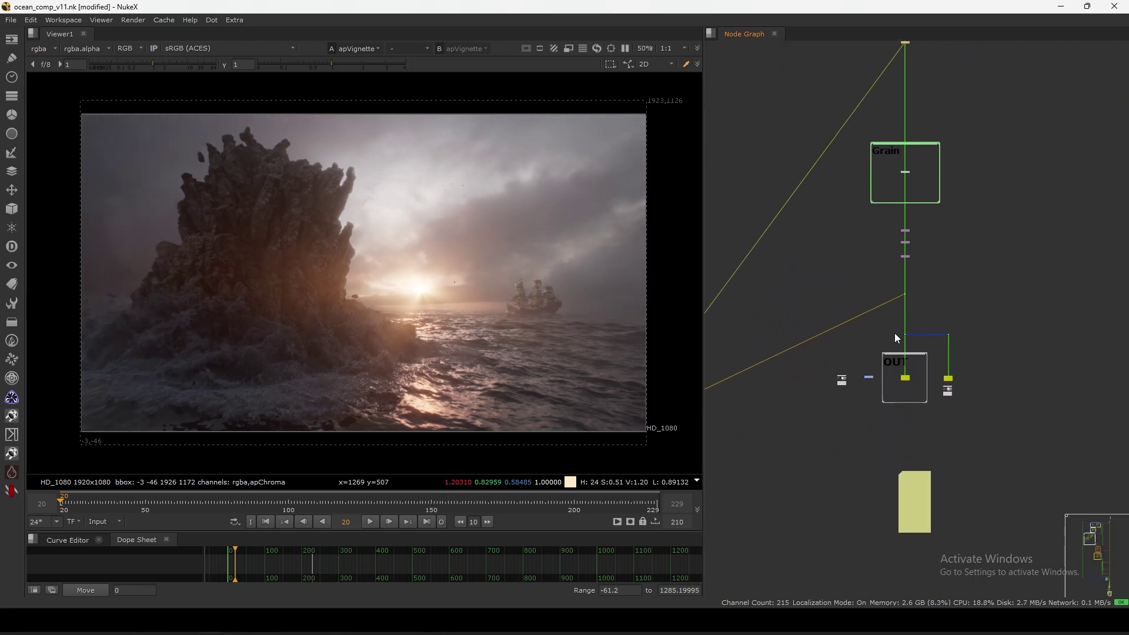
pyautogui.scroll(3, 917, 332)
pyautogui.click(897, 338)
pyautogui.press('1')
pyautogui.scroll(10, 888, 347)
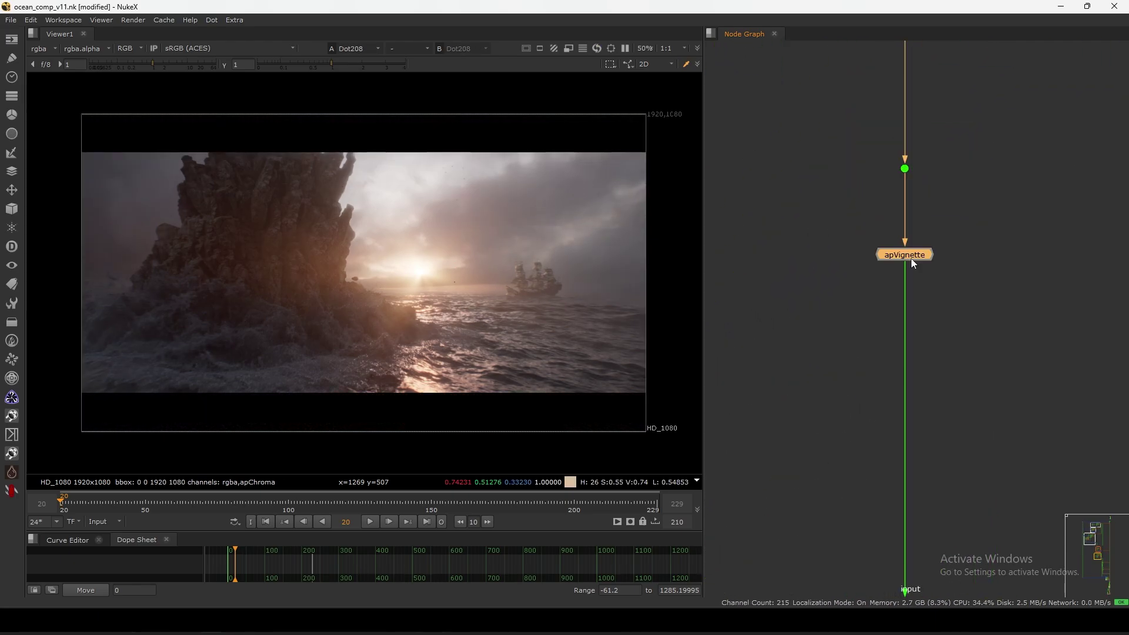
# - Toggle the apVignette node off and on to judge its effect on the final output, and delete the node
pyautogui.press('d')
pyautogui.press('d')
pyautogui.press('d')
pyautogui.press('d')
pyautogui.press('d')
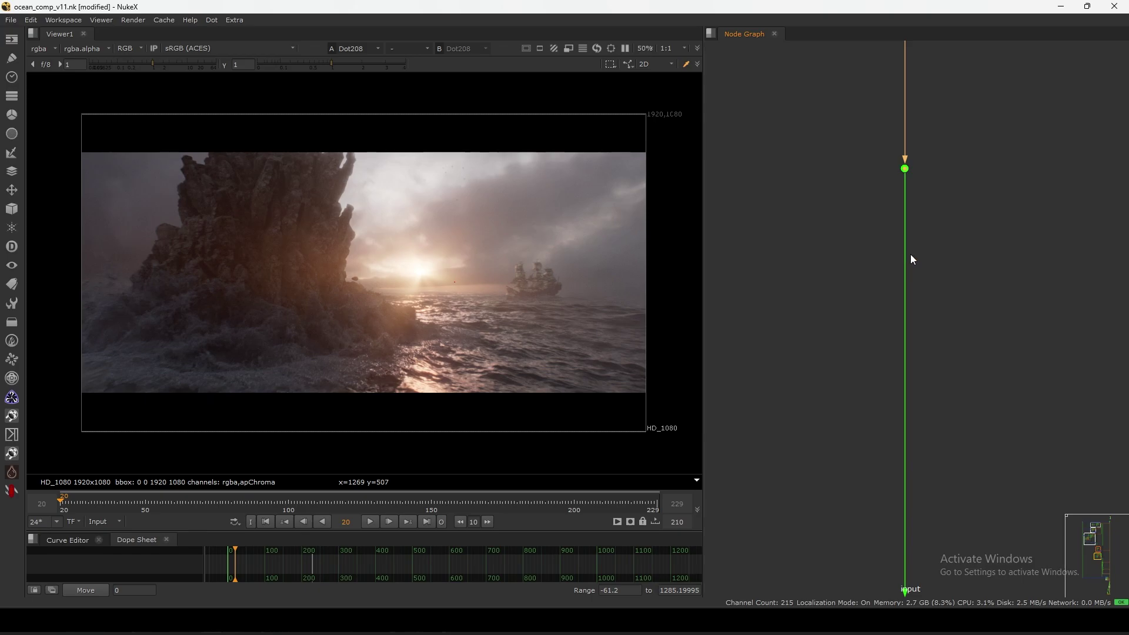
# - Insert a Grade node below the Dot in place of the vignette and connect a new Roto node to its mask
pyautogui.press('g')
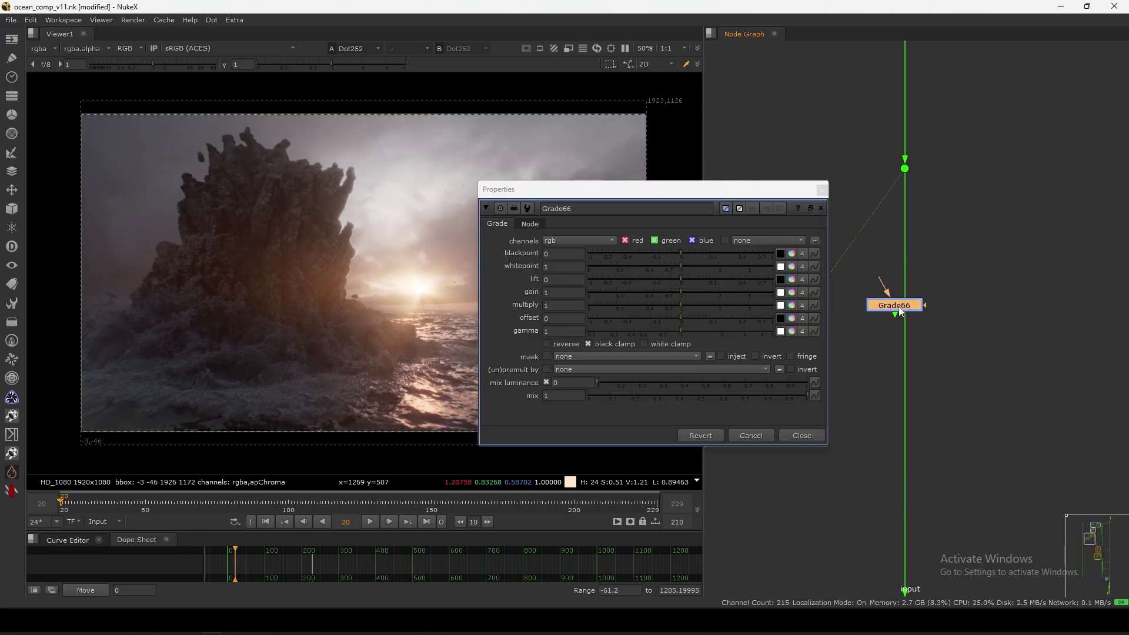
pyautogui.click(990, 231)
pyautogui.press('o')
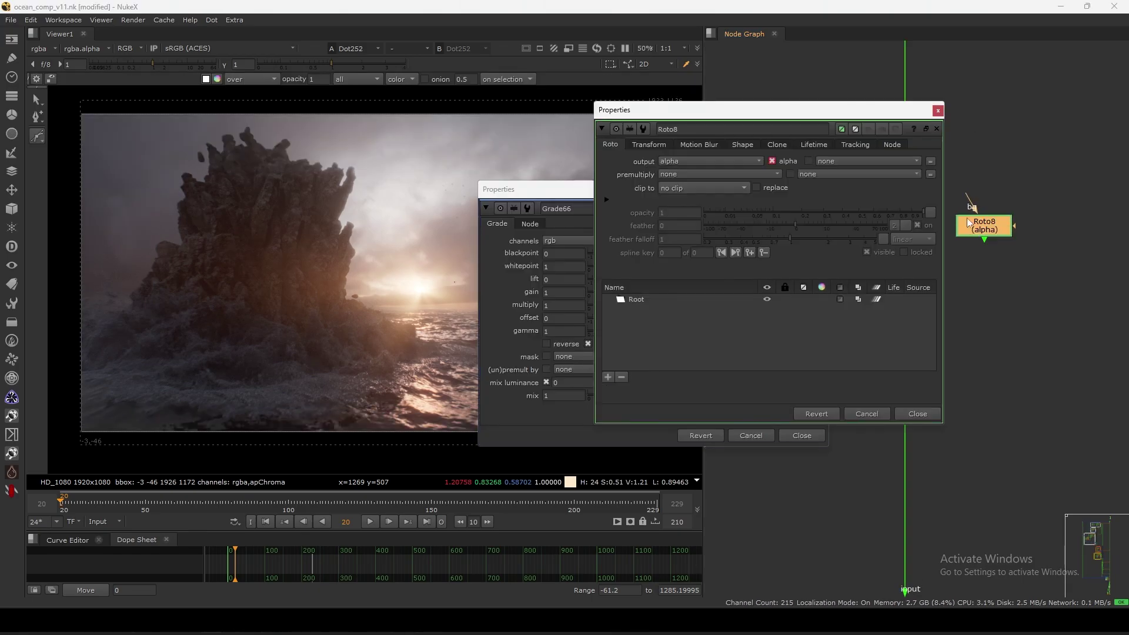
pyautogui.click(938, 112)
pyautogui.moveTo(965, 232); pyautogui.dragTo(968, 231)
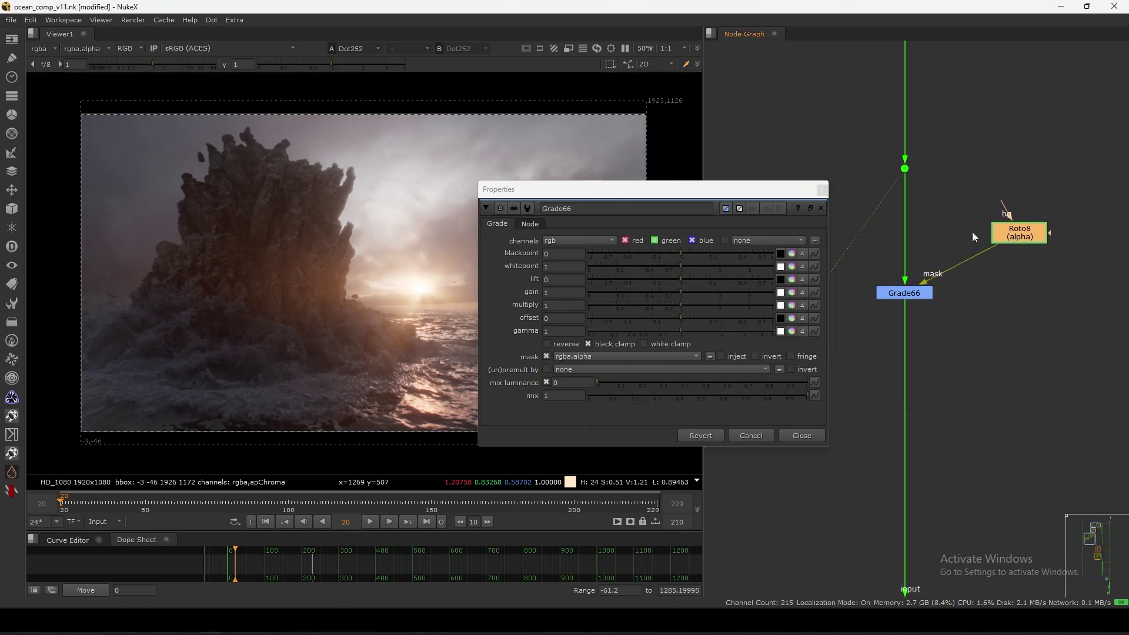
pyautogui.moveTo(742, 191); pyautogui.dragTo(791, 178)
pyautogui.click(871, 179)
# - Draw an ellipse in the Roto node that spans the full image frame, and close its properties
pyautogui.doubleClick(979, 226)
pyautogui.moveTo(764, 110); pyautogui.dragTo(887, 64)
pyautogui.scroll(-3, 483, 234)
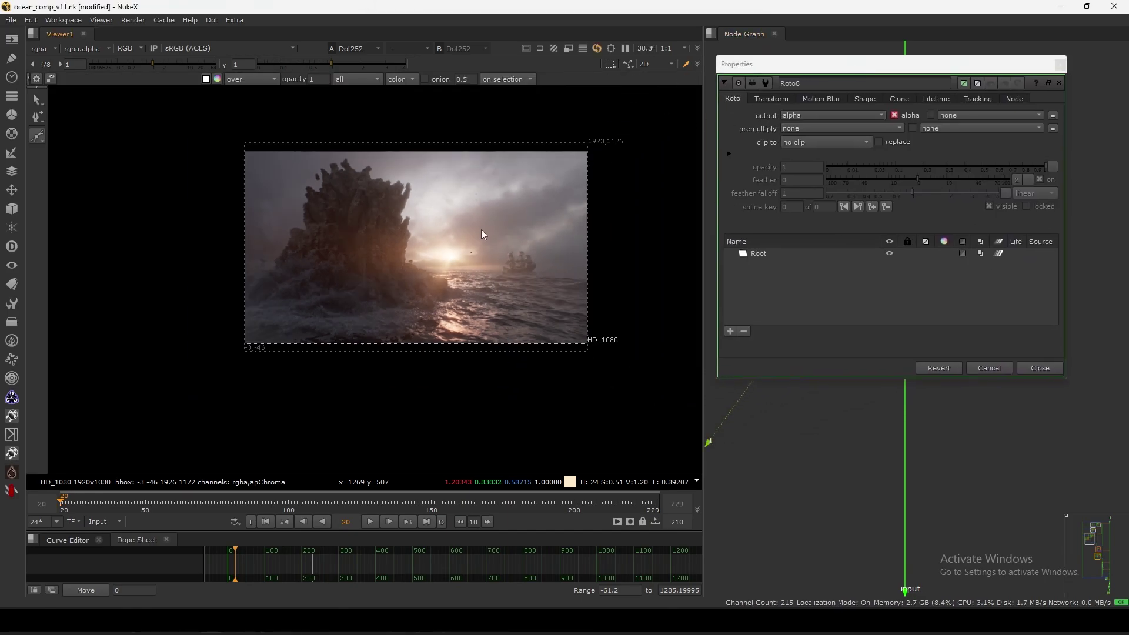
pyautogui.moveTo(37, 136); pyautogui.dragTo(58, 170)
pyautogui.moveTo(244, 152); pyautogui.dragTo(589, 342)
pyautogui.click(1038, 368)
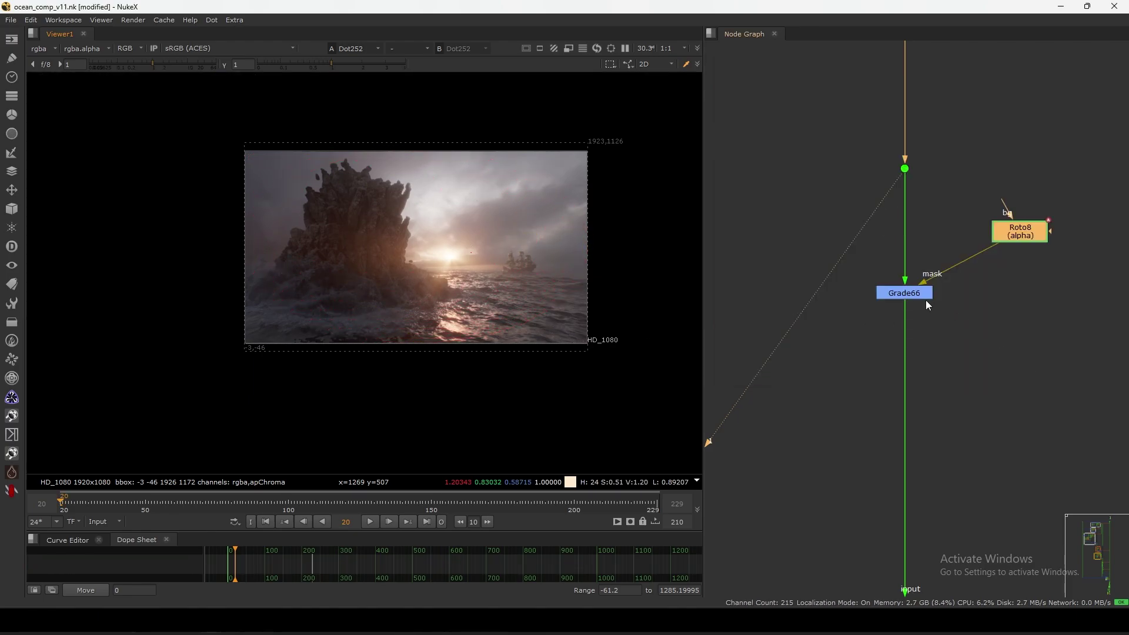
# - Display the Grade node's output and set its gain to 0.7
pyautogui.click(917, 293)
pyautogui.press('1')
pyautogui.doubleClick(913, 291)
pyautogui.moveTo(722, 282); pyautogui.dragTo(715, 281)
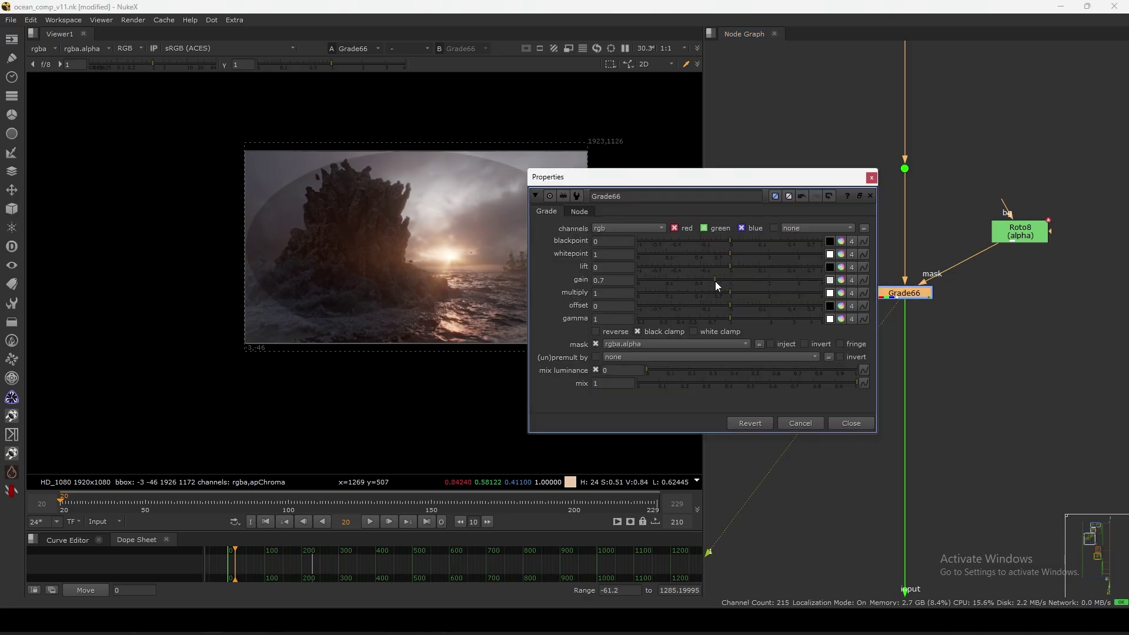
pyautogui.click(871, 177)
# - Insert an Invert node between the Roto and the Grade's mask so the grade affects the area outside the ellipse
pyautogui.click(1030, 233)
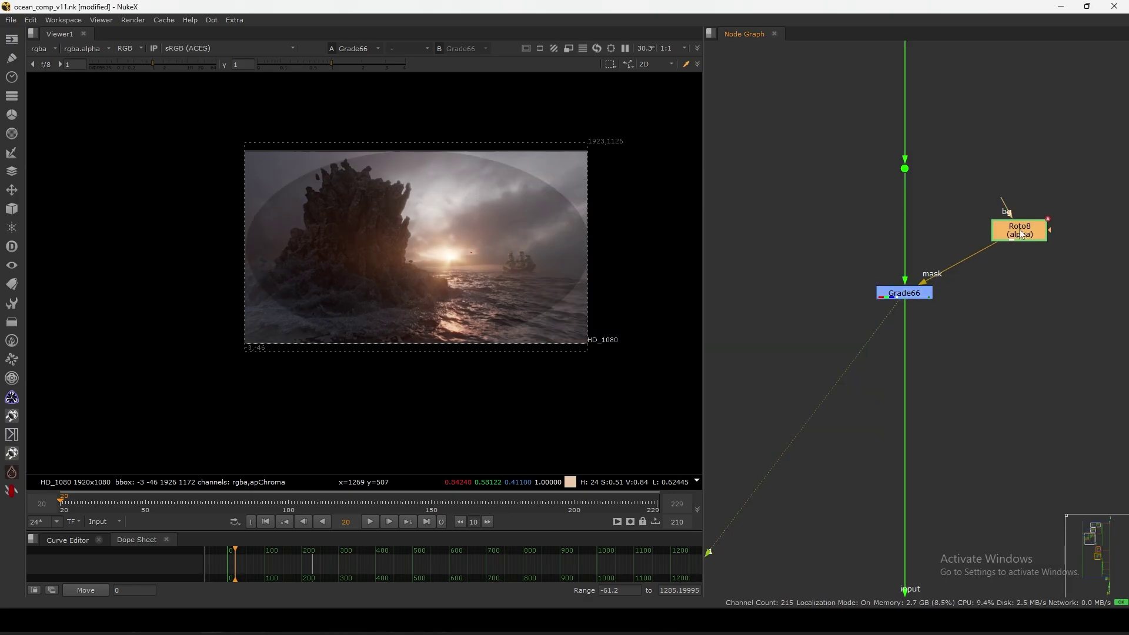
pyautogui.press('Tab')
pyautogui.write('in')
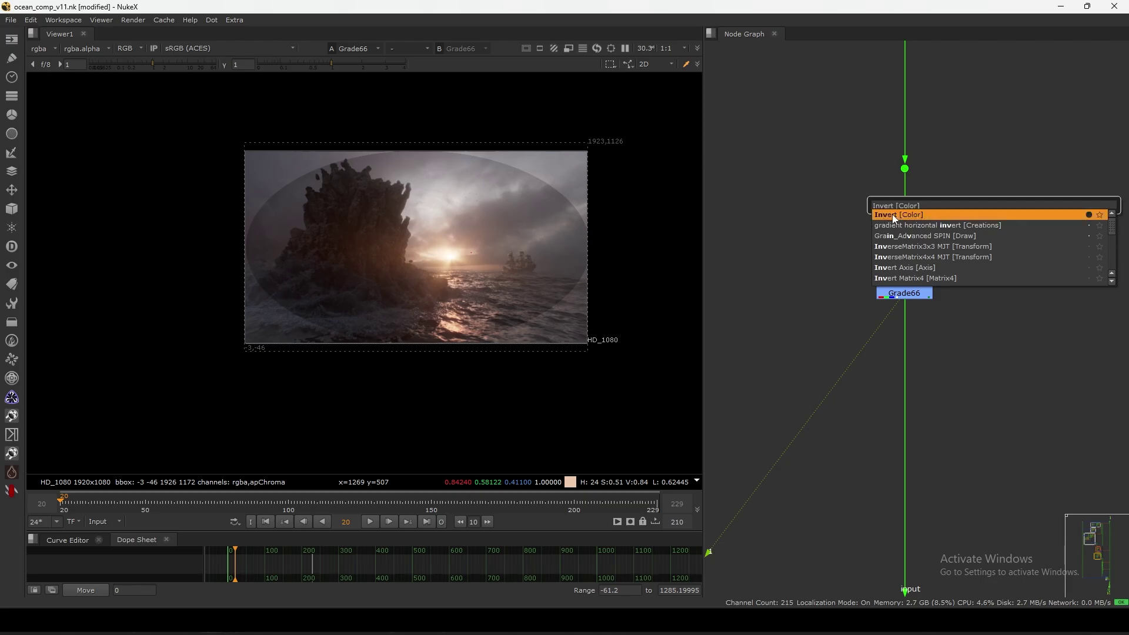
pyautogui.click(891, 215)
pyautogui.click(952, 350)
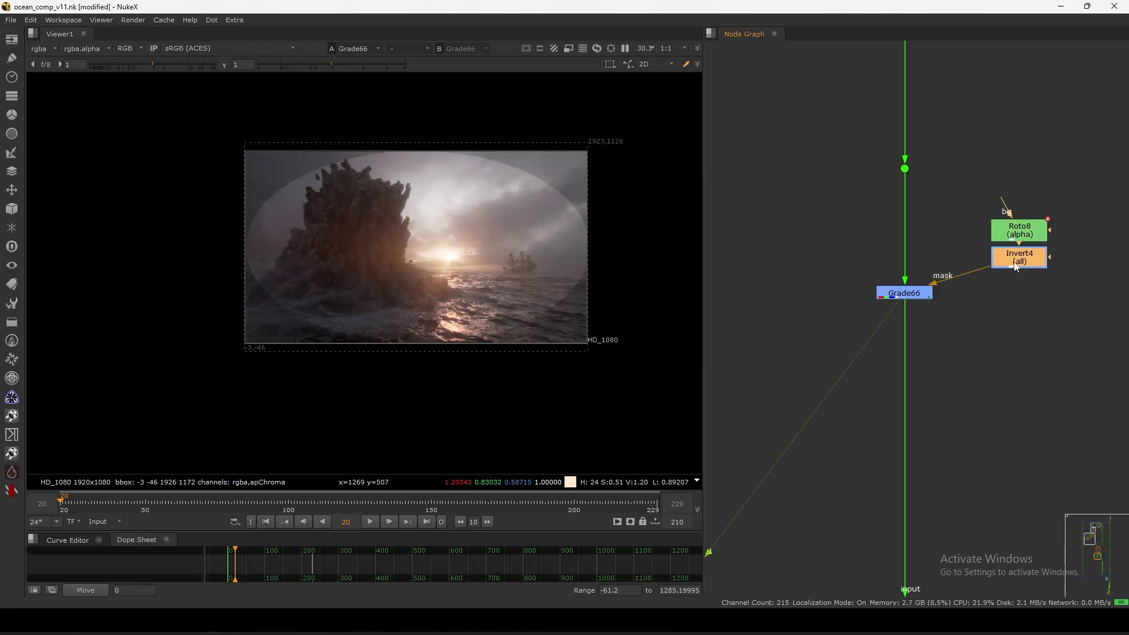
# - Insert a Blur node with size 400 between the Invert and the Grade's mask, and level the Grade with the Blur
pyautogui.write('b')
pyautogui.write('400')
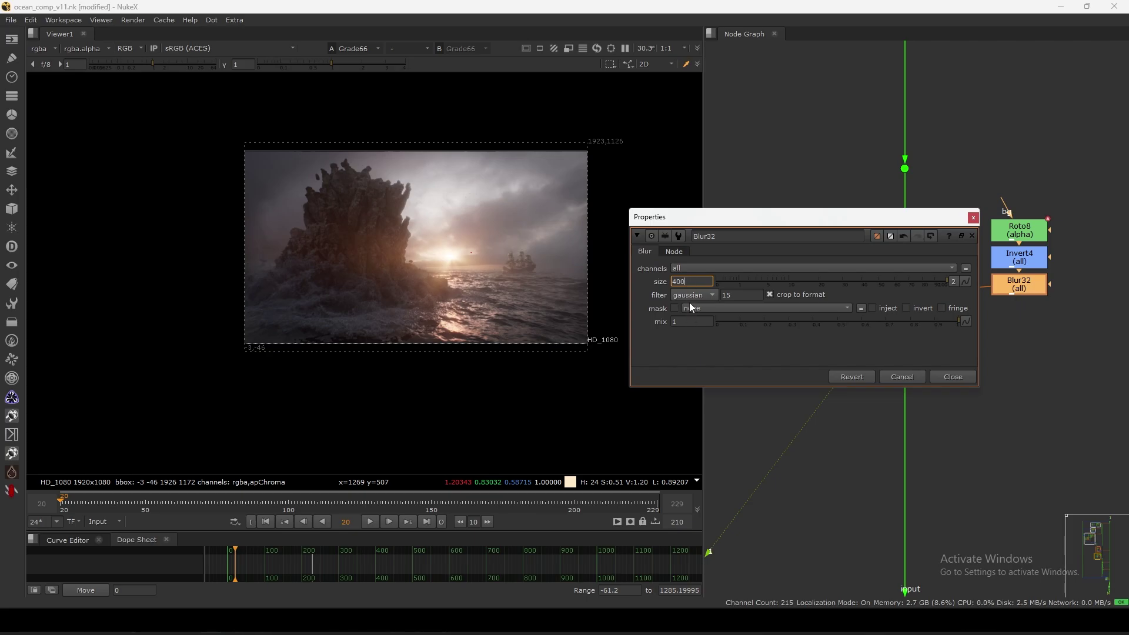
pyautogui.click(953, 377)
pyautogui.moveTo(907, 296); pyautogui.dragTo(908, 289)
# - Fit the image in the viewer and compare it with the vignette Grade disabled and enabled
pyautogui.press('d')
pyautogui.press('d')
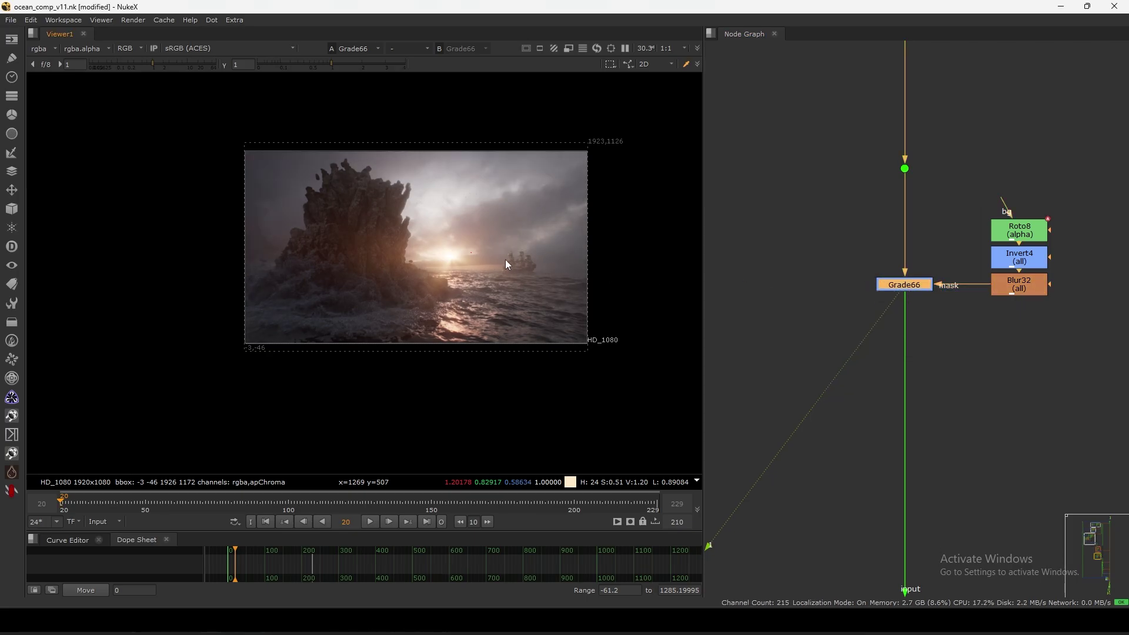
pyautogui.press('f')
pyautogui.press('d')
pyautogui.press('d')
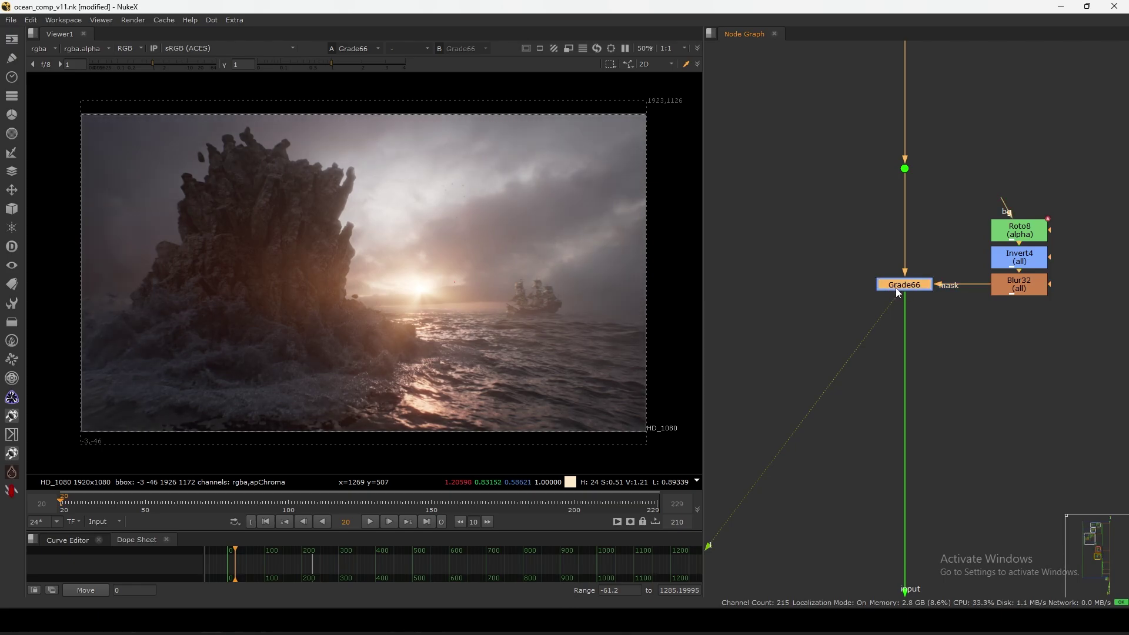
# - Set the vignette Grade's gain to 0.8 and close its properties
pyautogui.doubleClick(898, 286)
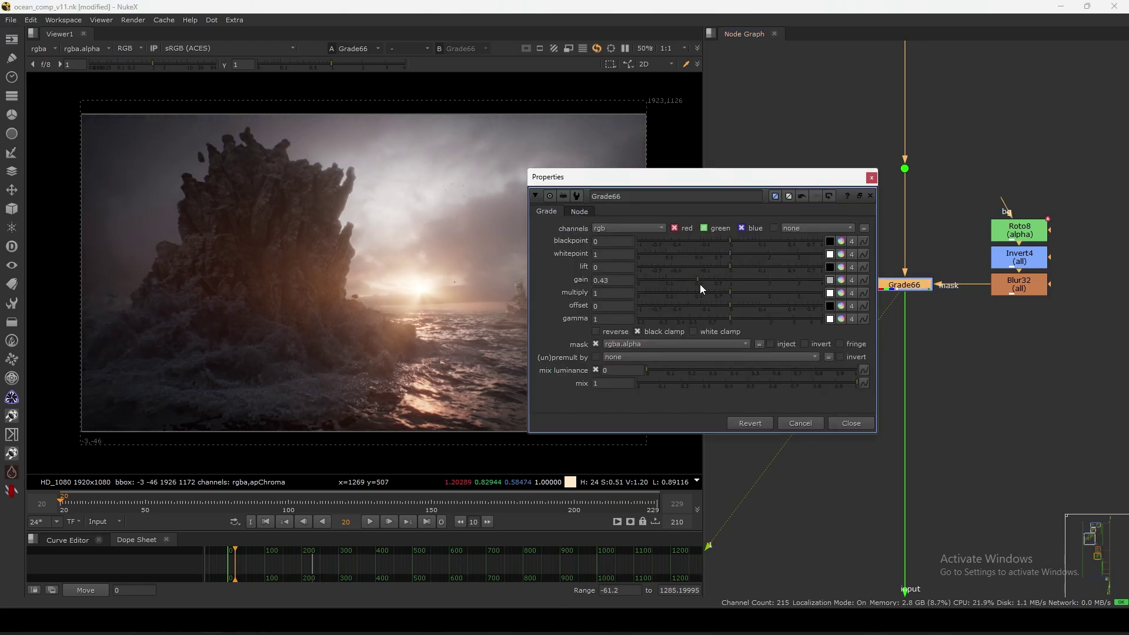
pyautogui.moveTo(700, 287)
pyautogui.mouseDown()
pyautogui.moveTo(674, 282)
pyautogui.moveTo(726, 284)
pyautogui.moveTo(715, 284)
pyautogui.mouseUp()
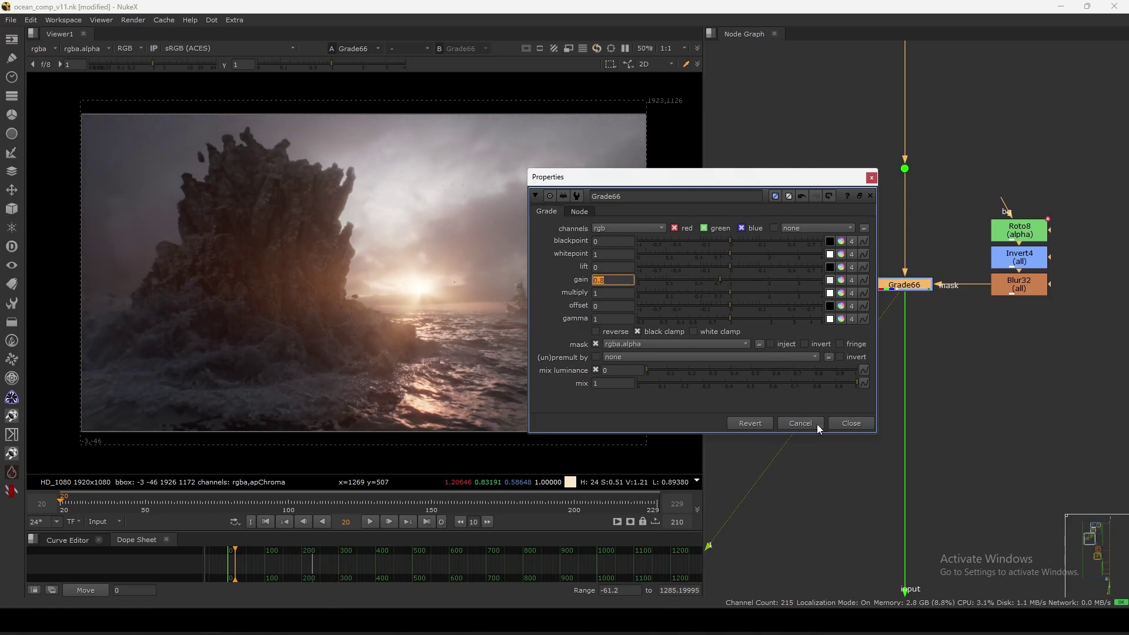
pyautogui.click(851, 423)
# - Display the comp's final output from the Dot just above the OUT backdrop
pyautogui.scroll(-7, 850, 347)
pyautogui.moveTo(845, 478); pyautogui.dragTo(860, 283, button='middle')
pyautogui.scroll(-3, 862, 282)
pyautogui.scroll(4, 884, 323)
pyautogui.moveTo(883, 447)
pyautogui.mouseDown(button='middle')
pyautogui.moveTo(884, 323)
pyautogui.moveTo(873, 361)
pyautogui.moveTo(896, 447)
pyautogui.mouseUp(button='middle')
pyautogui.click(870, 338)
pyautogui.press('1')
# - Disable the vignette Grade to check the final output without it
pyautogui.moveTo(863, 266); pyautogui.dragTo(839, 487, button='middle')
pyautogui.moveTo(892, 221); pyautogui.dragTo(862, 329, button='middle')
pyautogui.scroll(4, 857, 276)
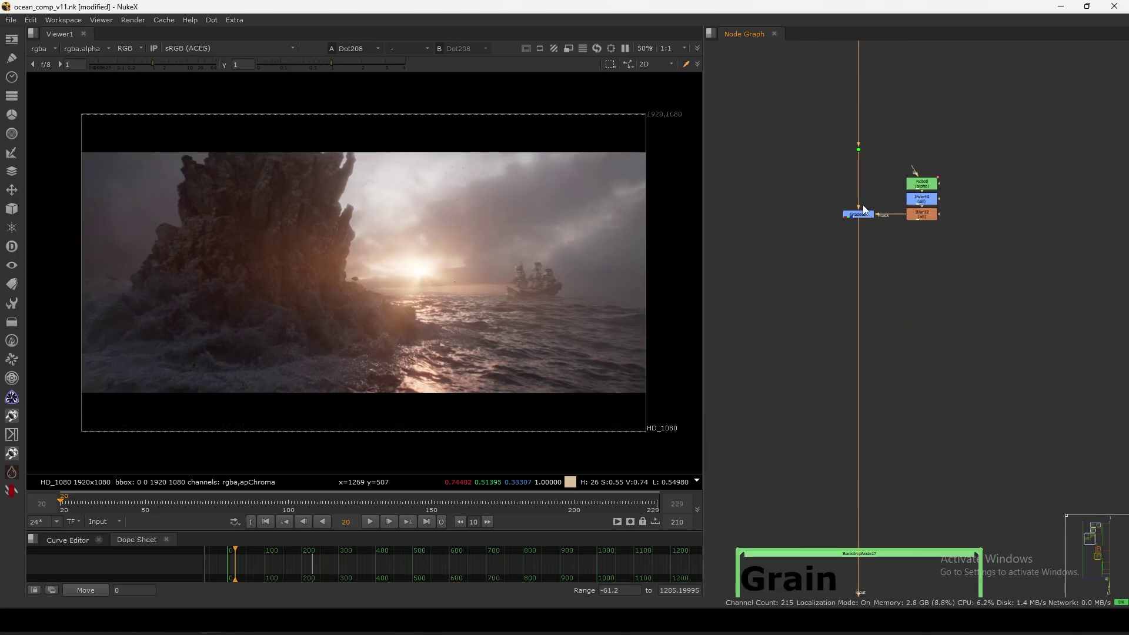
pyautogui.moveTo(888, 193); pyautogui.dragTo(843, 227)
pyautogui.press('d')
# - Move the Roto, Invert and Blur nodes farther from the Grade, and clear all caches
pyautogui.moveTo(976, 143); pyautogui.dragTo(901, 229)
pyautogui.moveTo(910, 218); pyautogui.dragTo(930, 218)
pyautogui.click(164, 20)
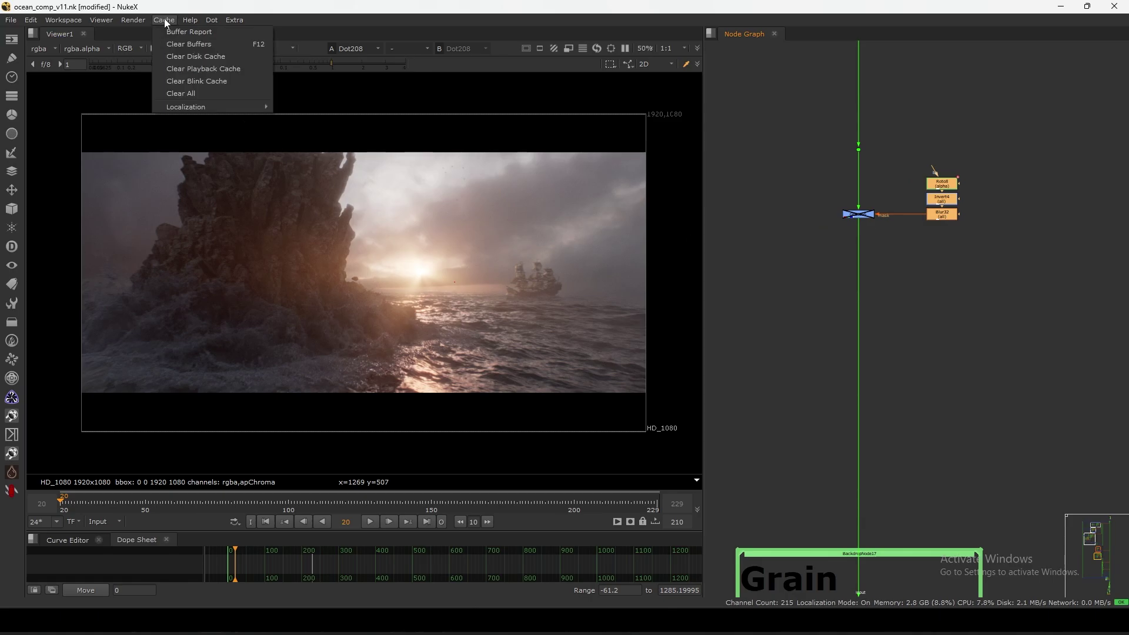
pyautogui.click(174, 93)
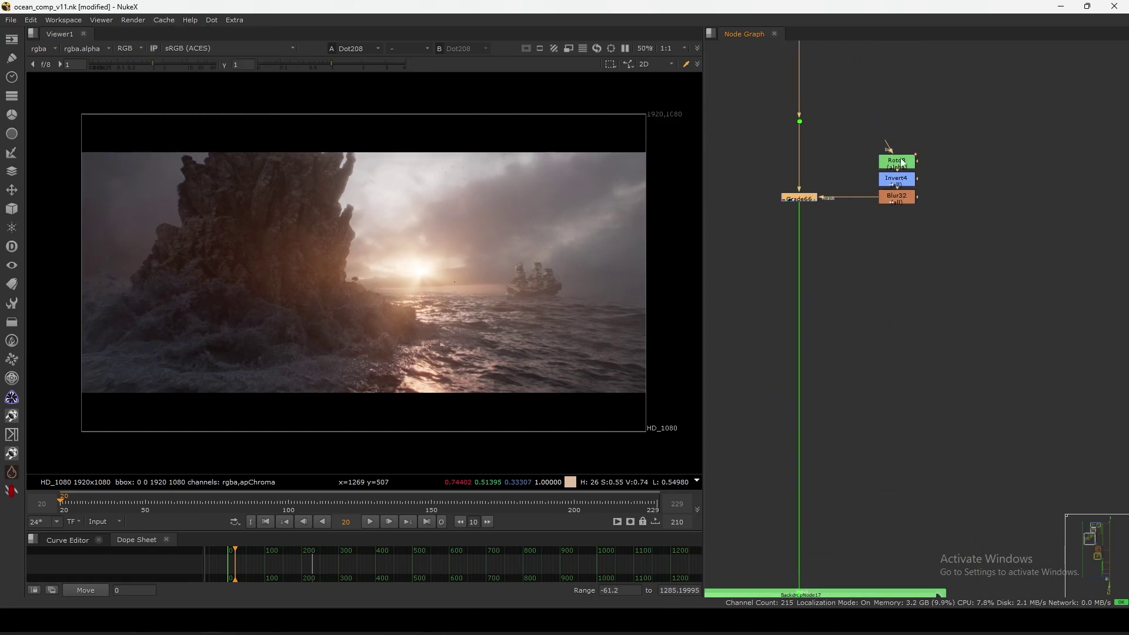
# - Toggle the vignette Grade off and on repeatedly to compare the final output with and without the vignette
pyautogui.moveTo(846, 174); pyautogui.dragTo(764, 255)
pyautogui.press('d')
pyautogui.press('d')
pyautogui.press('d')
pyautogui.press('d')
pyautogui.press('d')
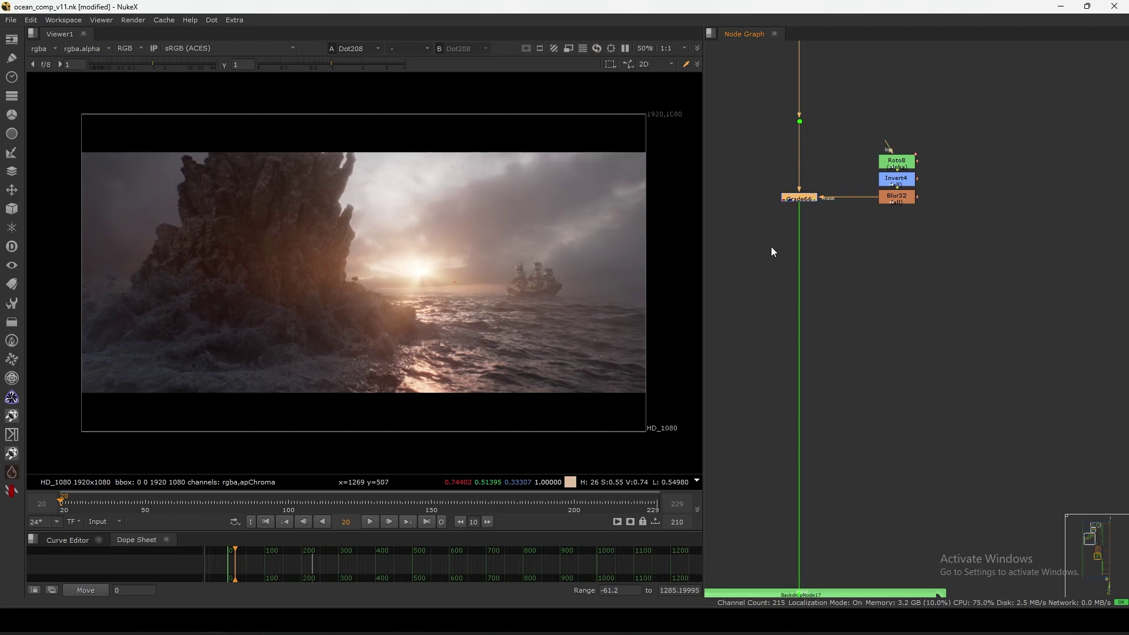
pyautogui.press('d')
pyautogui.press('d')
pyautogui.press('d')
pyautogui.press('d')
pyautogui.press('d')
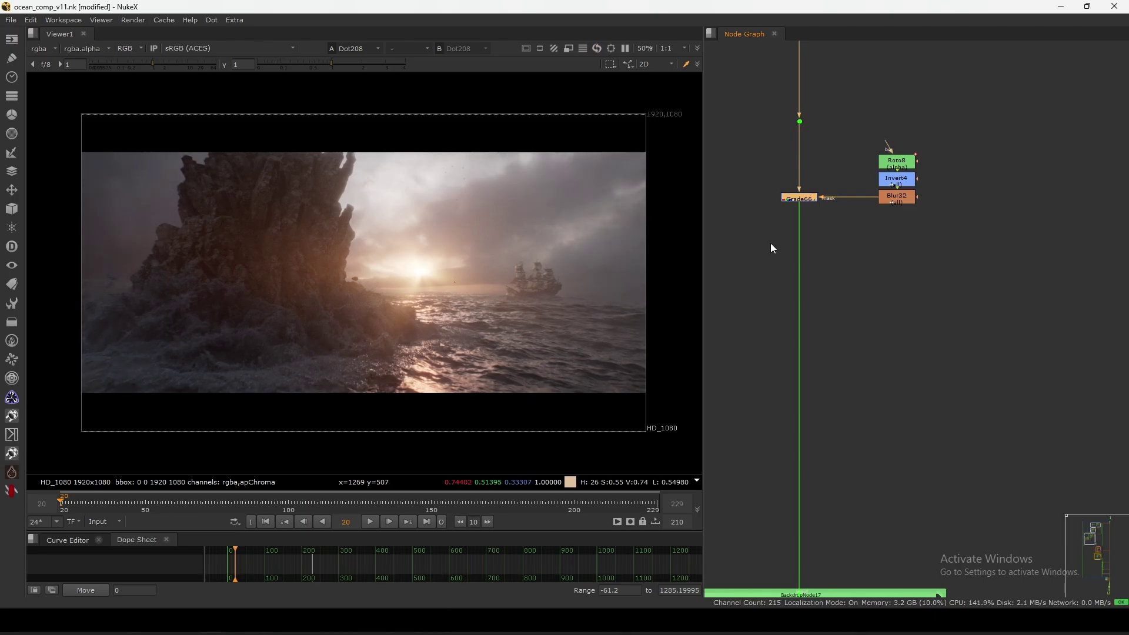
# - Move the Grain backdrop and everything below it, including OUT and the sticky note, up closer to the vignette Grade
pyautogui.scroll(-8, 810, 212)
pyautogui.moveTo(771, 318); pyautogui.dragTo(856, 265, button='middle')
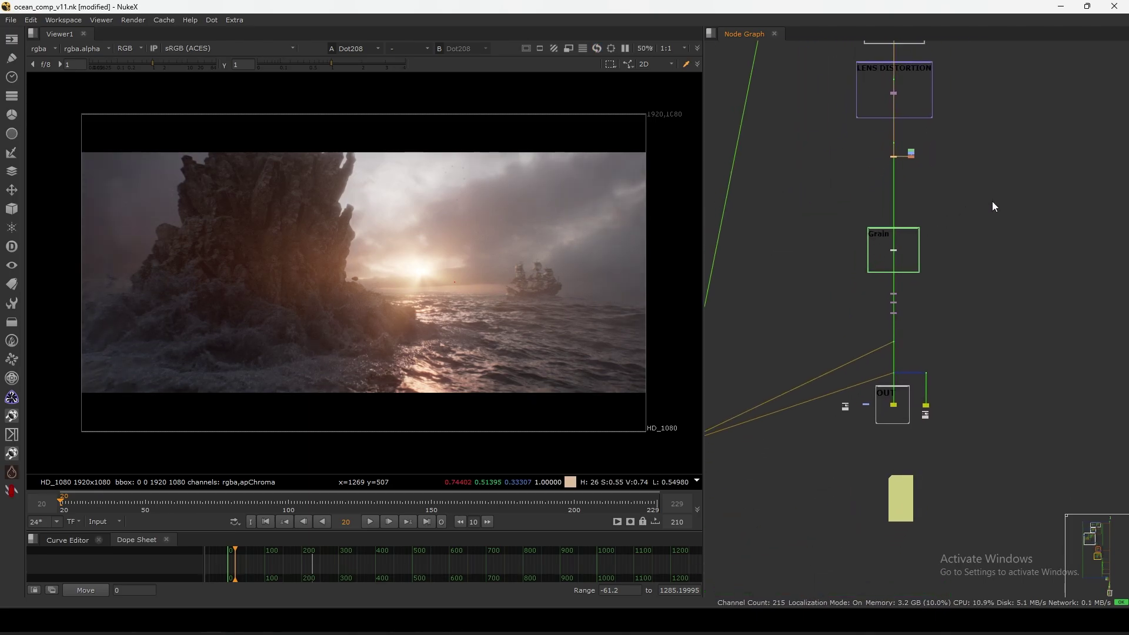
pyautogui.moveTo(993, 201); pyautogui.dragTo(798, 519)
pyautogui.moveTo(897, 407); pyautogui.dragTo(892, 369, button='middle')
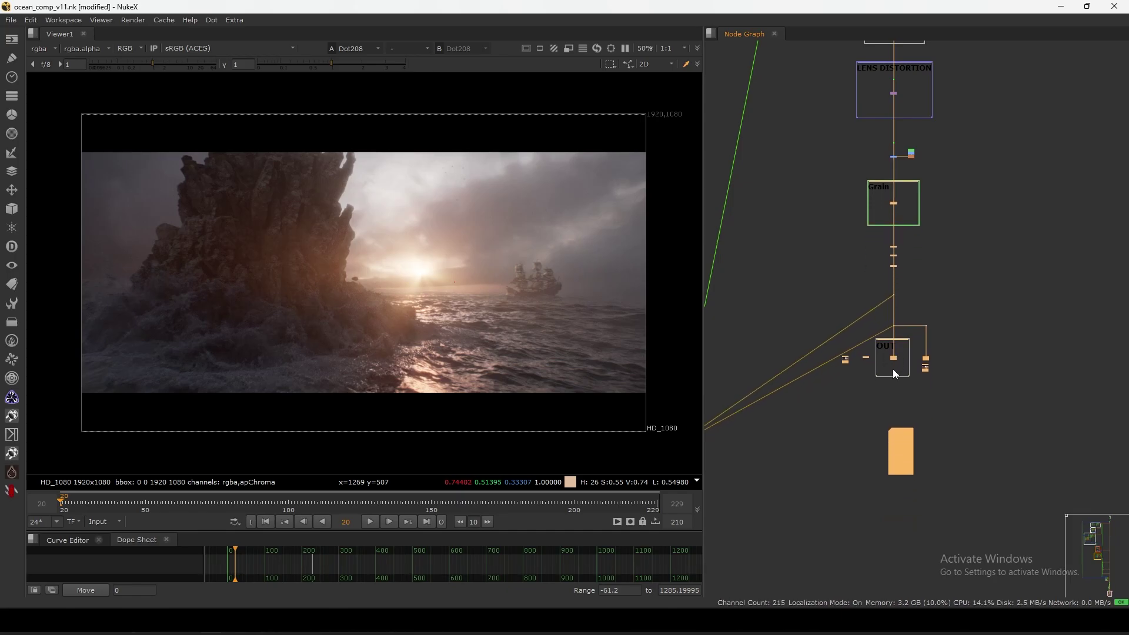
# - Examine the LENS FX FOR COMP sticky note listing the effects from Glow & Diffusion to Grain
pyautogui.scroll(4, 897, 359)
pyautogui.scroll(3, 906, 327)
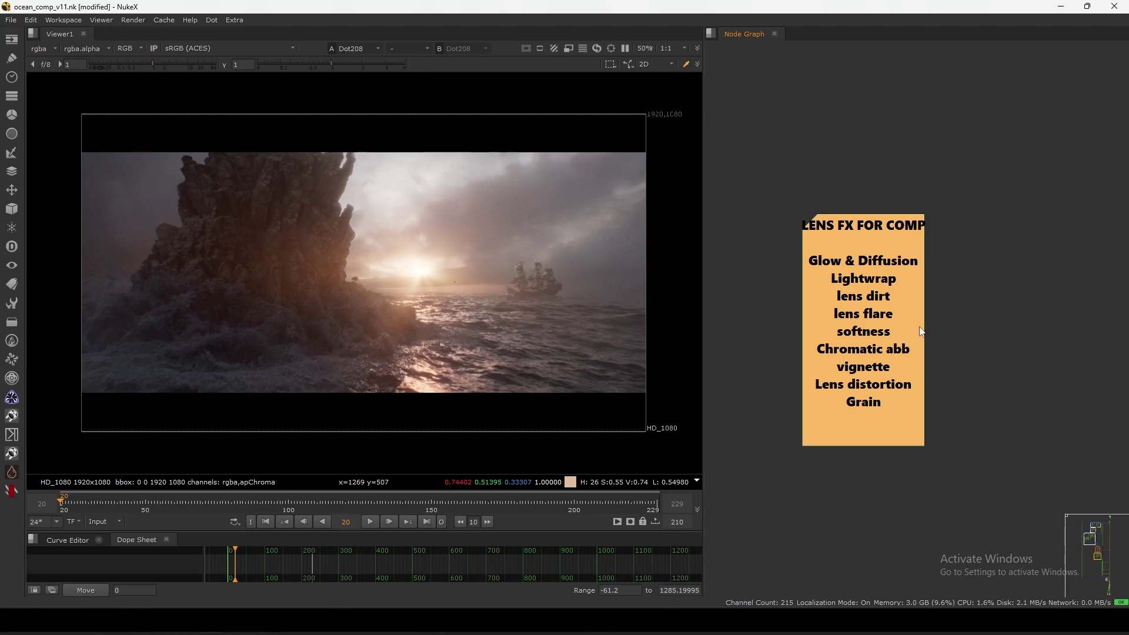
pyautogui.moveTo(1004, 116); pyautogui.dragTo(795, 421)
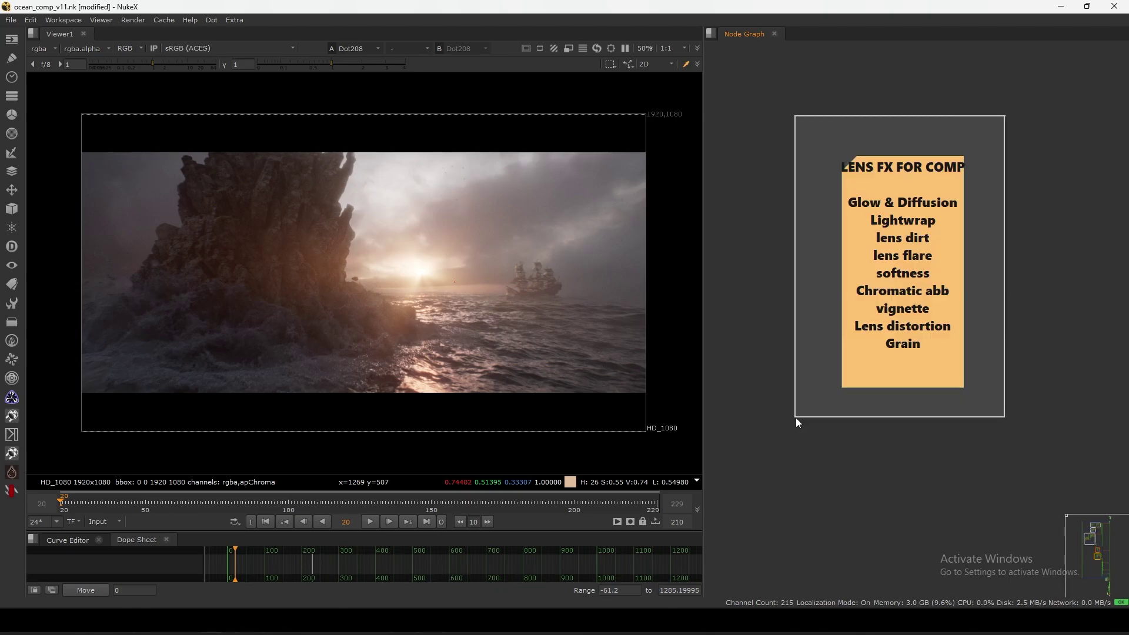
pyautogui.scroll(4, 885, 259)
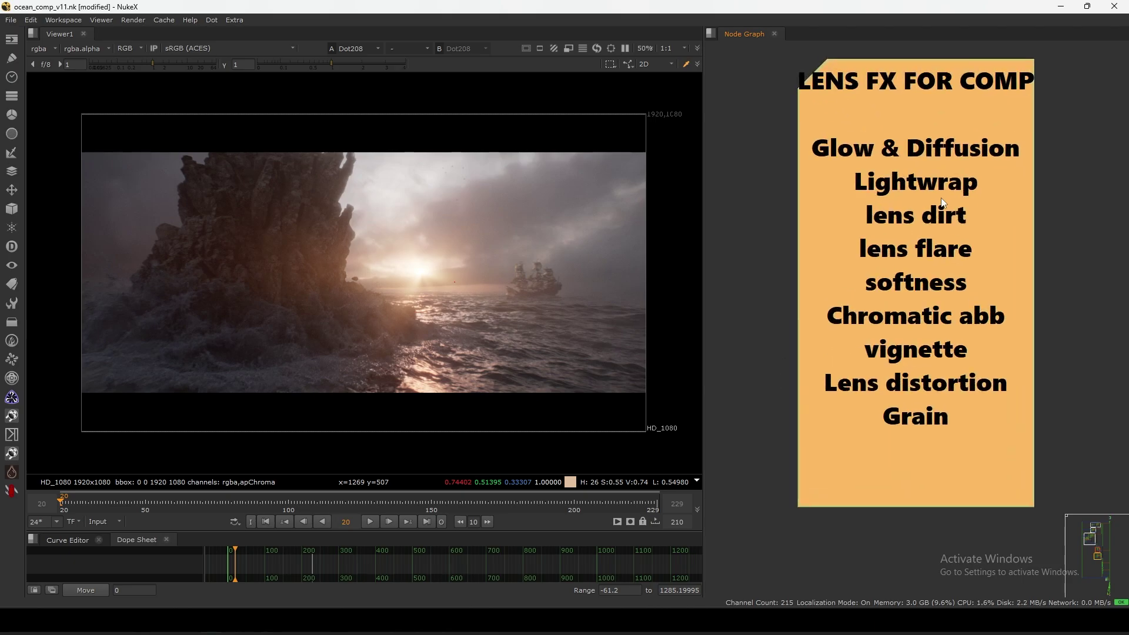
pyautogui.moveTo(1072, 128); pyautogui.dragTo(735, 454)
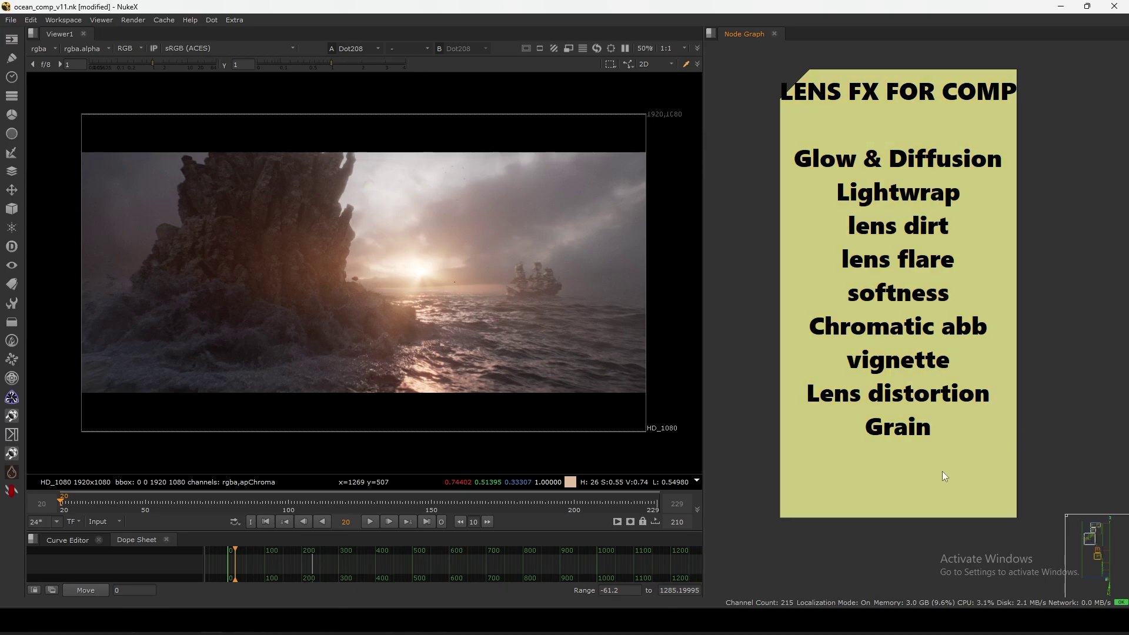
pyautogui.moveTo(942, 471); pyautogui.dragTo(936, 426, button='middle')
pyautogui.moveTo(760, 532); pyautogui.dragTo(785, 516)
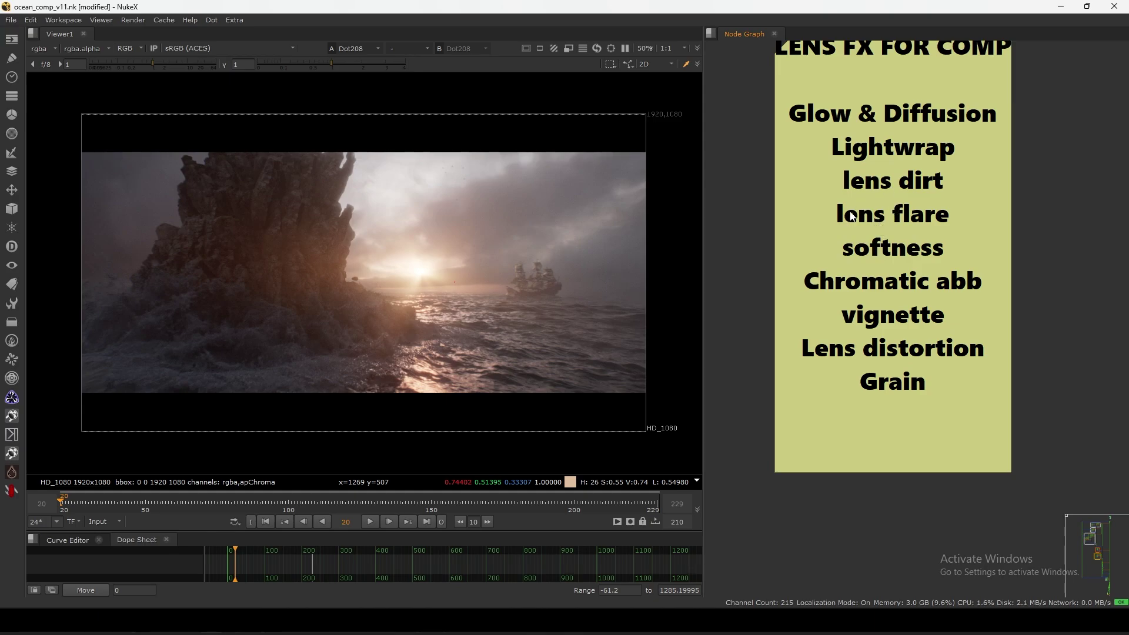
# - Display the rendered image from the Read node beside the OUT backdrop
pyautogui.scroll(-5, 852, 217)
pyautogui.moveTo(810, 288); pyautogui.dragTo(855, 428, button='middle')
pyautogui.scroll(-5, 856, 412)
pyautogui.moveTo(854, 305); pyautogui.dragTo(872, 358, button='middle')
pyautogui.scroll(7, 882, 349)
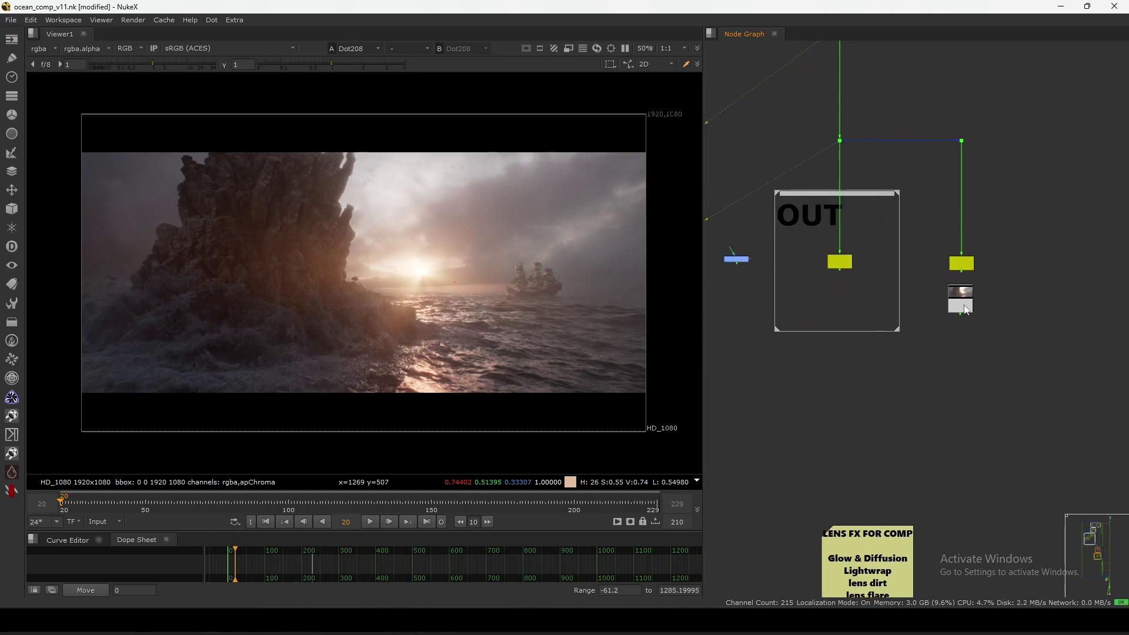
pyautogui.moveTo(955, 273); pyautogui.dragTo(933, 291, button='middle')
pyautogui.scroll(2, 934, 291)
pyautogui.click(936, 324)
pyautogui.press('1')
# - Align the nodes from the Grain backdrop down through OUT with the main pipe below the vignette Grade
pyautogui.scroll(-5, 902, 343)
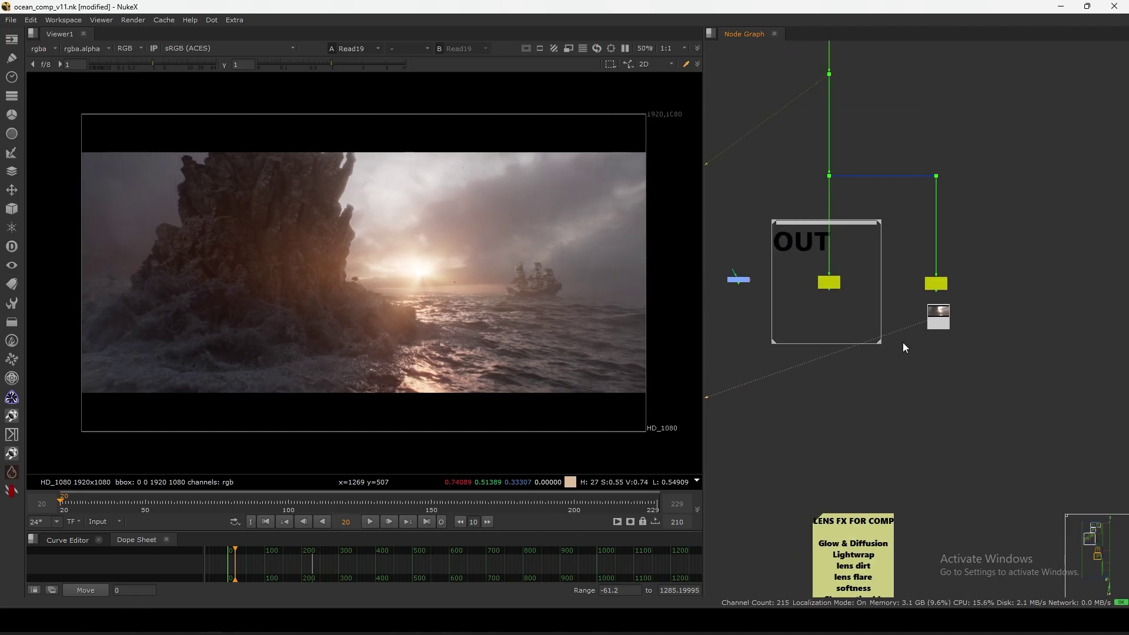
pyautogui.scroll(-5, 890, 336)
pyautogui.moveTo(869, 348); pyautogui.dragTo(875, 385, button='middle')
pyautogui.scroll(8, 912, 312)
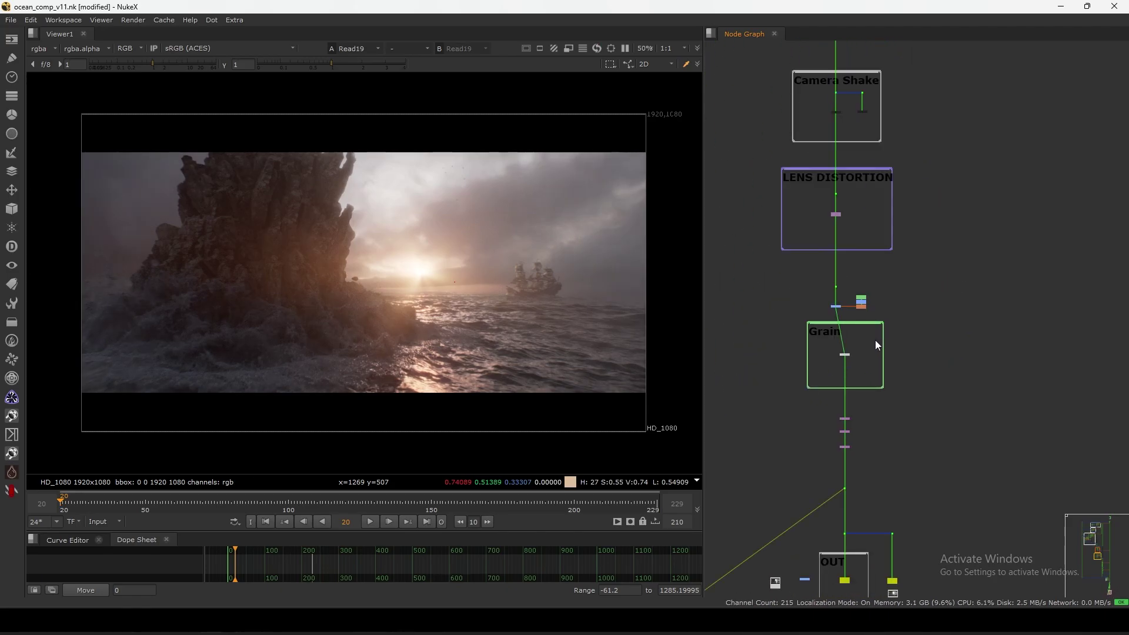
pyautogui.scroll(-1, 875, 341)
pyautogui.moveTo(847, 430); pyautogui.dragTo(870, 328, button='middle')
pyautogui.moveTo(940, 464); pyautogui.dragTo(776, 235)
pyautogui.moveTo(876, 250); pyautogui.dragTo(872, 249)
# - Display the Merge output above the glow & diffusion backdrop, showing the comp before the lens effects
pyautogui.scroll(-6, 873, 249)
pyautogui.moveTo(841, 238); pyautogui.dragTo(830, 328, button='middle')
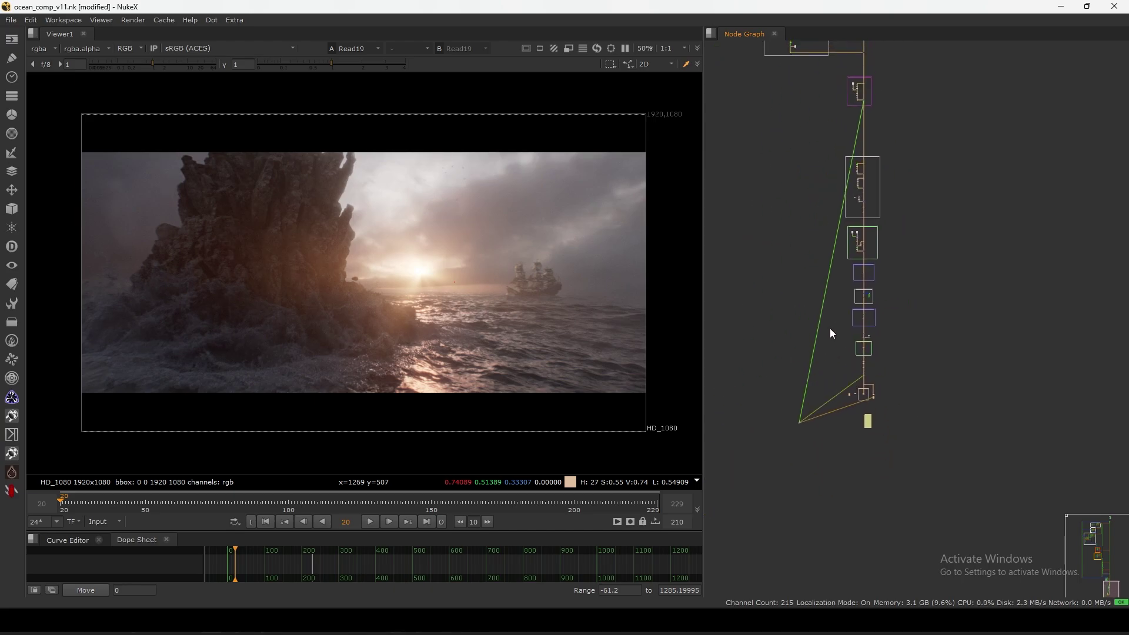
pyautogui.scroll(4, 878, 95)
pyautogui.moveTo(848, 111); pyautogui.dragTo(847, 112)
pyautogui.press('1')
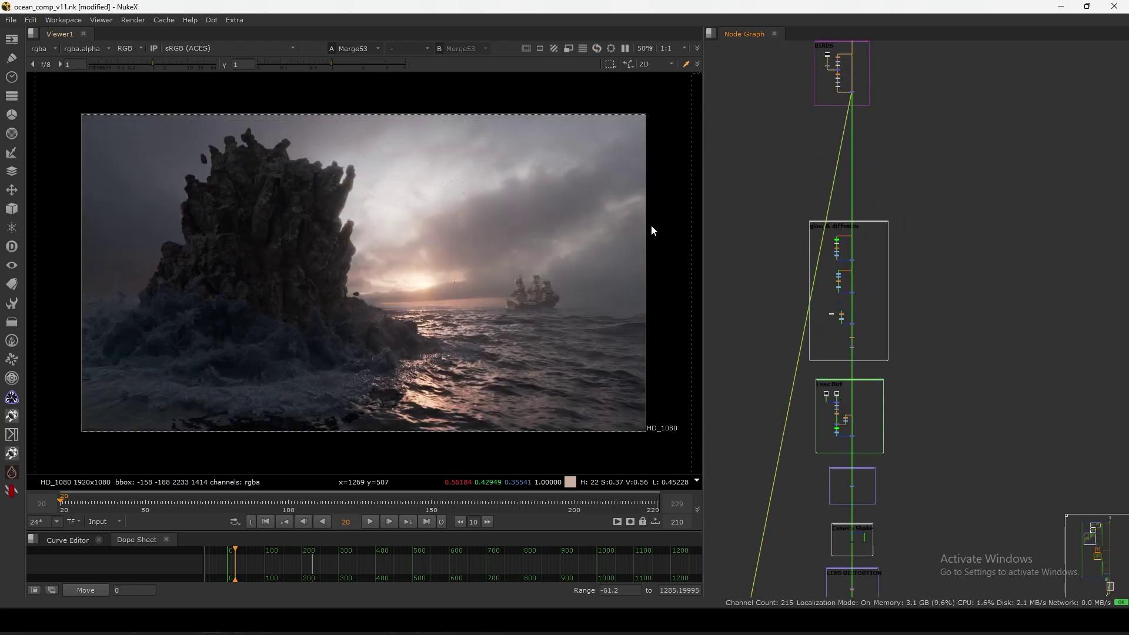
pyautogui.moveTo(578, 196); pyautogui.dragTo(400, 330)
# - Connect the final Dot above OUT to the viewer's second input and display it
pyautogui.moveTo(867, 363); pyautogui.dragTo(878, 326, button='middle')
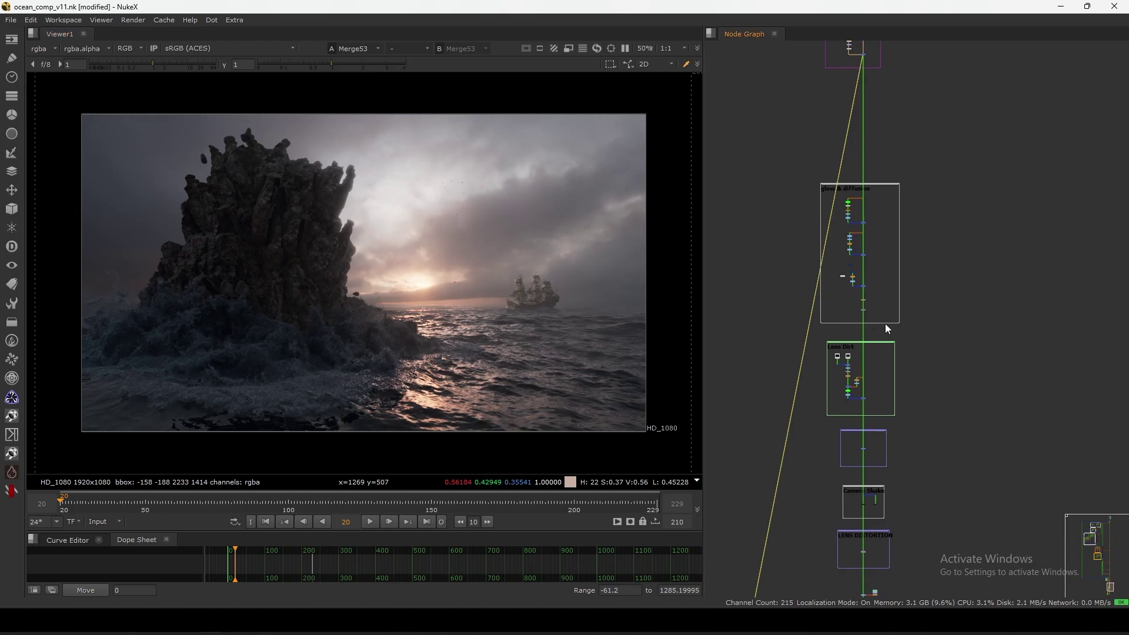
pyautogui.moveTo(856, 451); pyautogui.dragTo(871, 279, button='middle')
pyautogui.scroll(6, 884, 324)
pyautogui.moveTo(888, 344); pyautogui.dragTo(877, 346)
pyautogui.press('2')
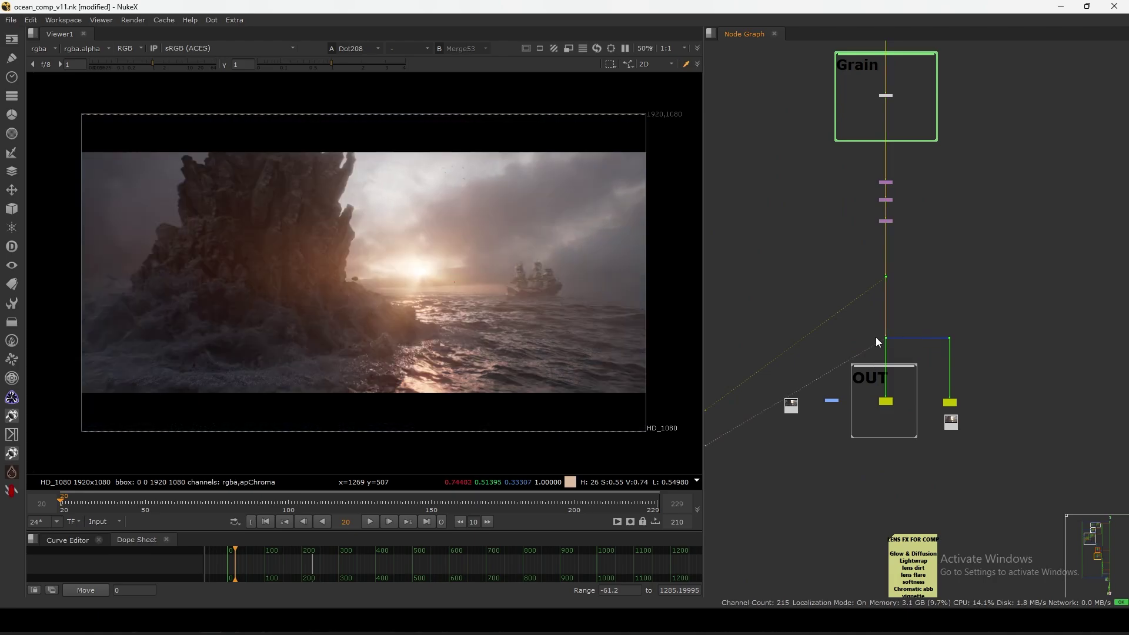
# - Switch repeatedly between the two viewer inputs to compare the comp before and after the lens effects
pyautogui.press('1')
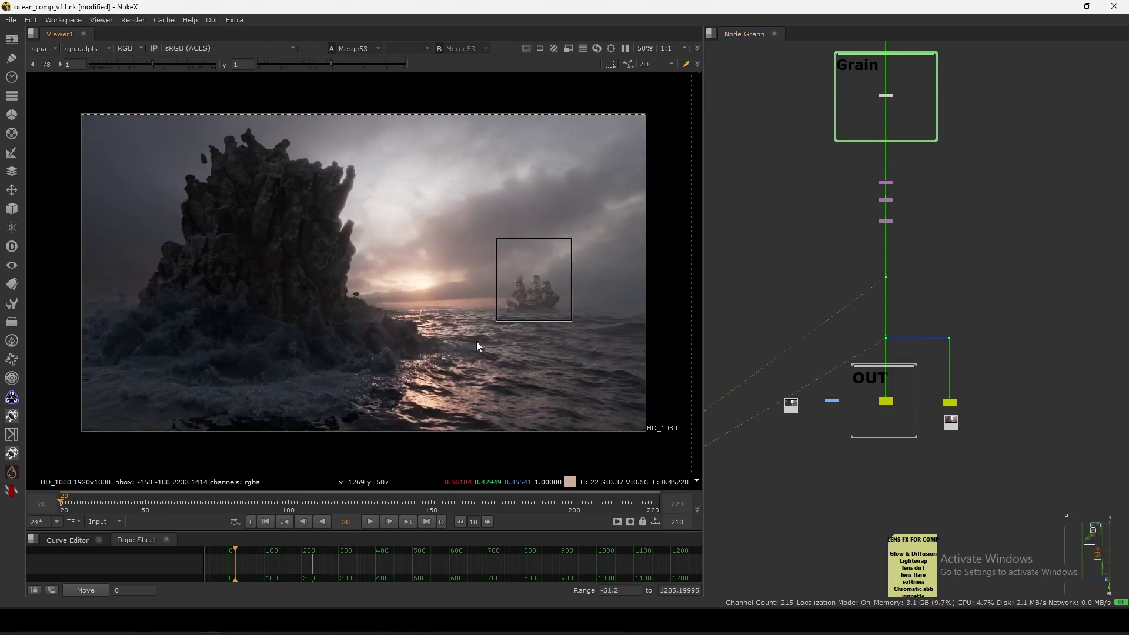
pyautogui.press('2')
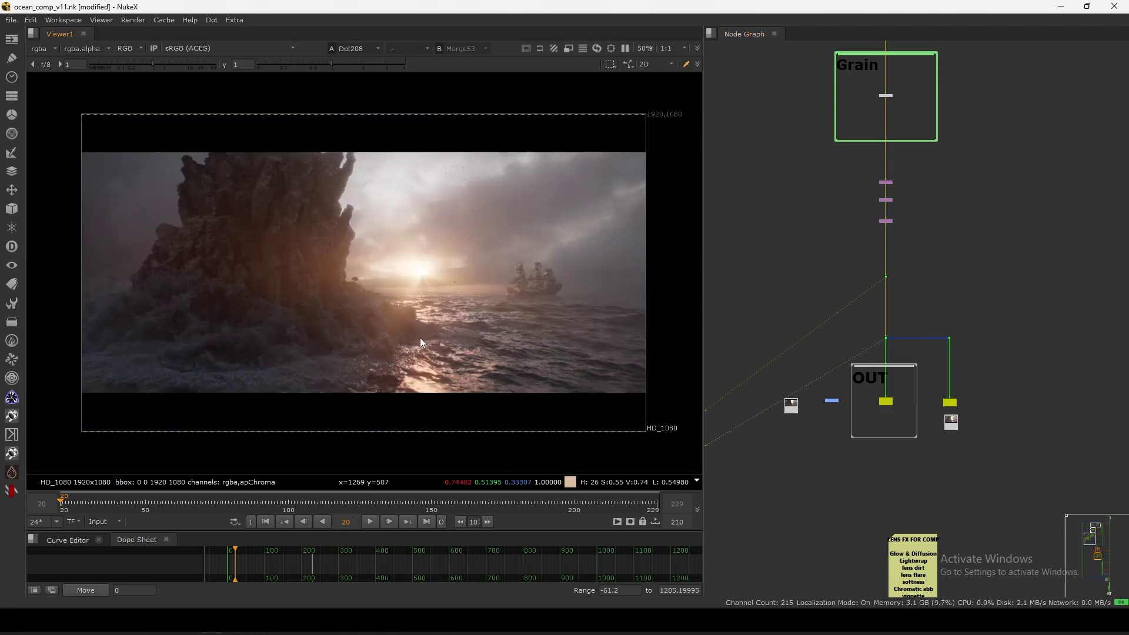
pyautogui.press('1')
pyautogui.press('2')
pyautogui.press('1')
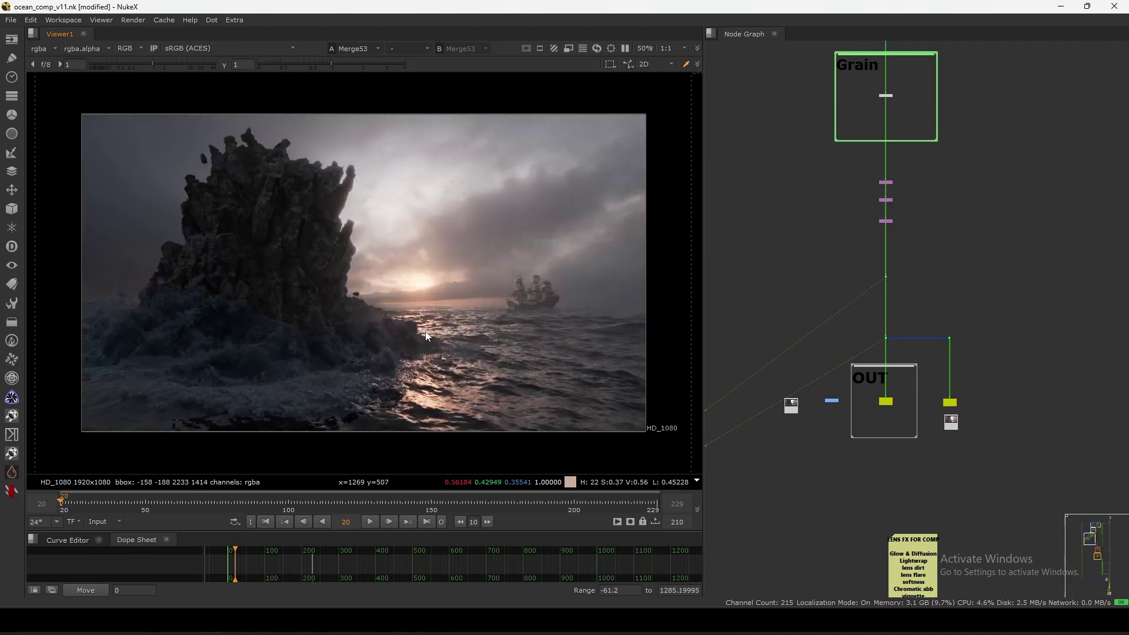
pyautogui.press('2')
pyautogui.press('2')
pyautogui.press('1')
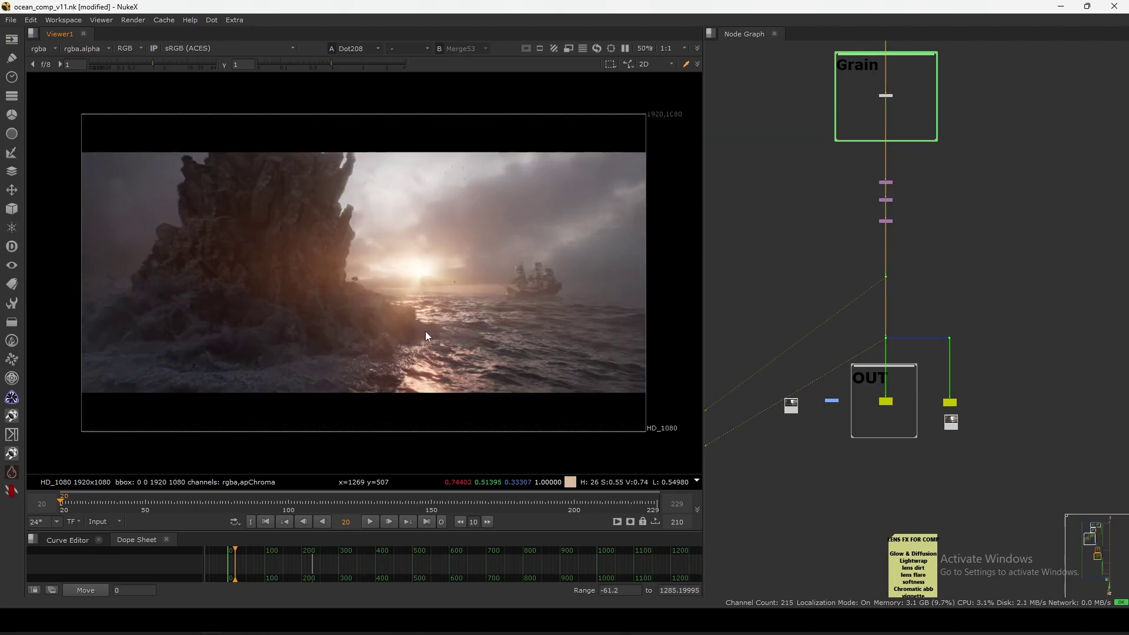
pyautogui.press('2')
pyautogui.press('1')
# - Save the script and review the list of effects on the LENS FX FOR COMP sticky note
pyautogui.moveTo(931, 244); pyautogui.dragTo(841, 177)
pyautogui.moveTo(867, 465); pyautogui.dragTo(867, 239, button='middle')
pyautogui.scroll(5, 940, 321)
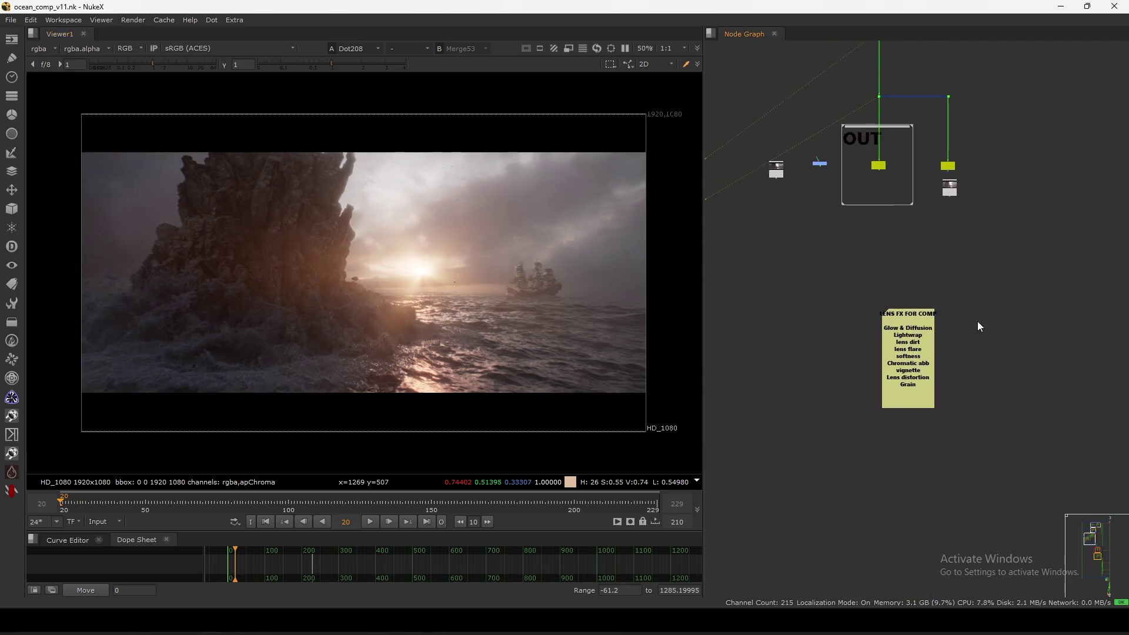
pyautogui.scroll(3, 923, 297)
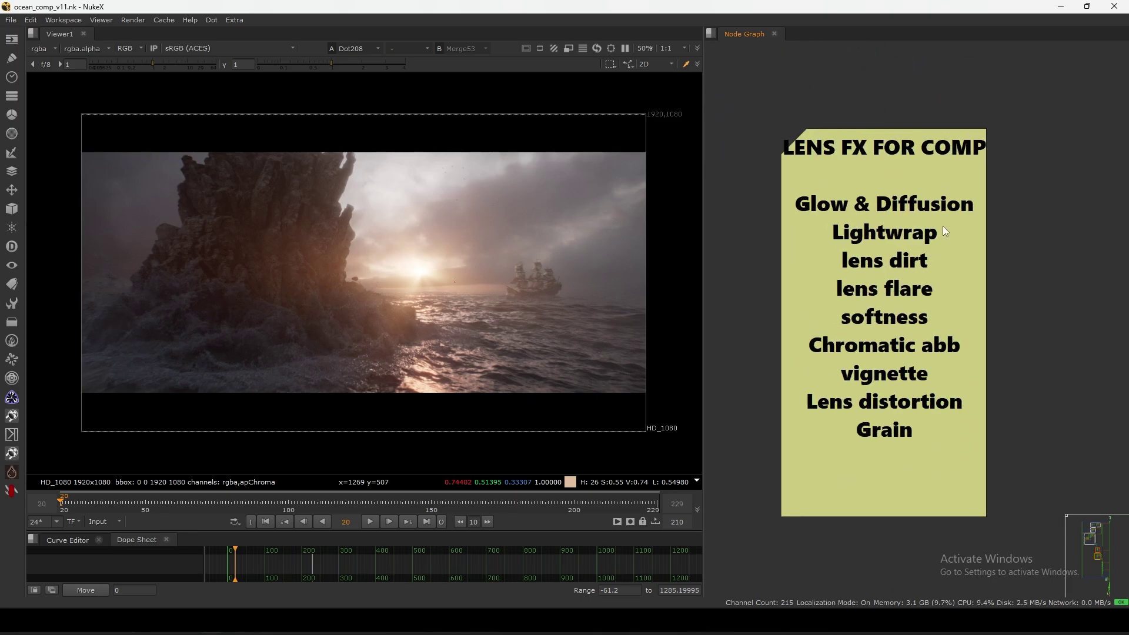
pyautogui.click(914, 170)
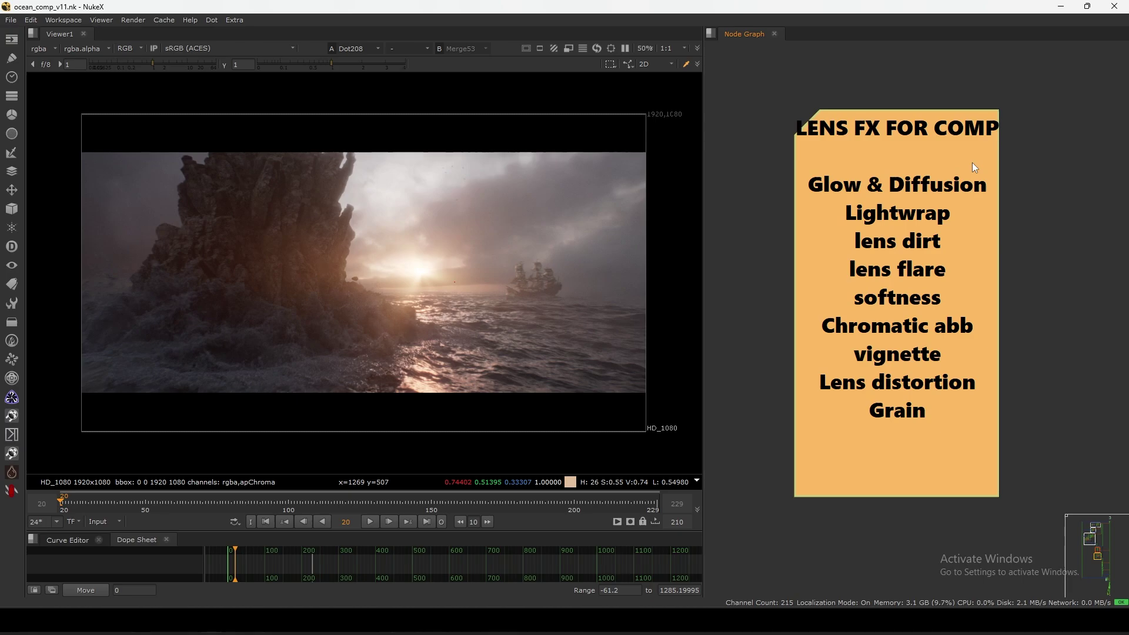
pyautogui.moveTo(891, 150); pyautogui.dragTo(880, 150, button='middle')
pyautogui.moveTo(1038, 163); pyautogui.dragTo(743, 428)
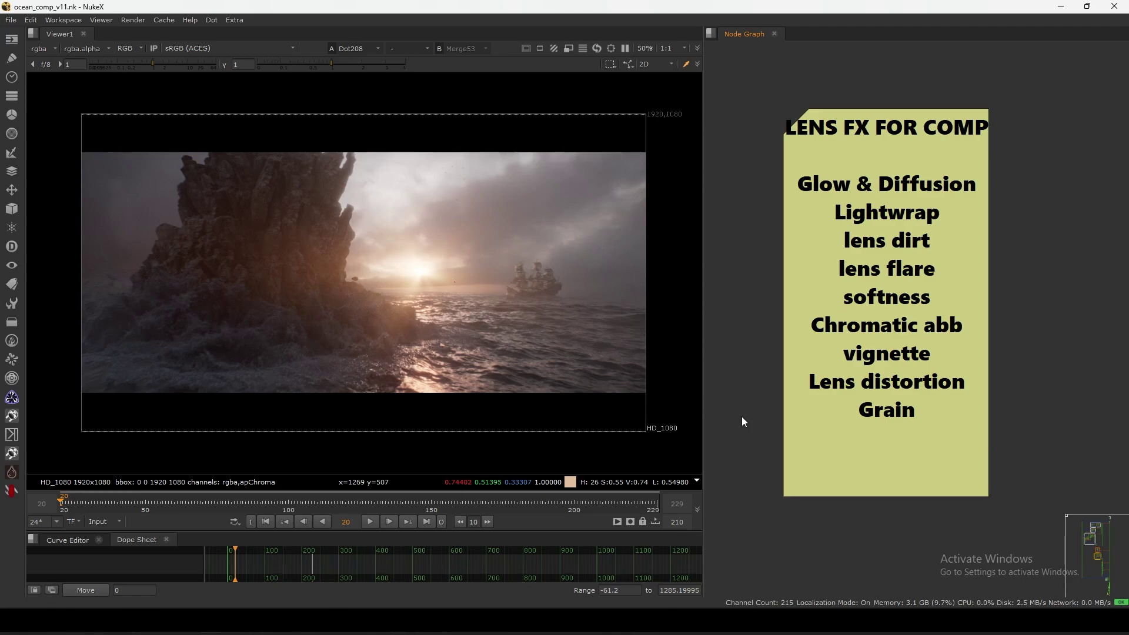
pyautogui.moveTo(1036, 156); pyautogui.dragTo(713, 447)
pyautogui.moveTo(1004, 167); pyautogui.dragTo(728, 451)
# - Move the LENS FX FOR COMP sticky note so it sits beneath the OUT backdrop
pyautogui.scroll(-2, 936, 263)
pyautogui.scroll(-7, 916, 360)
pyautogui.scroll(6, 914, 330)
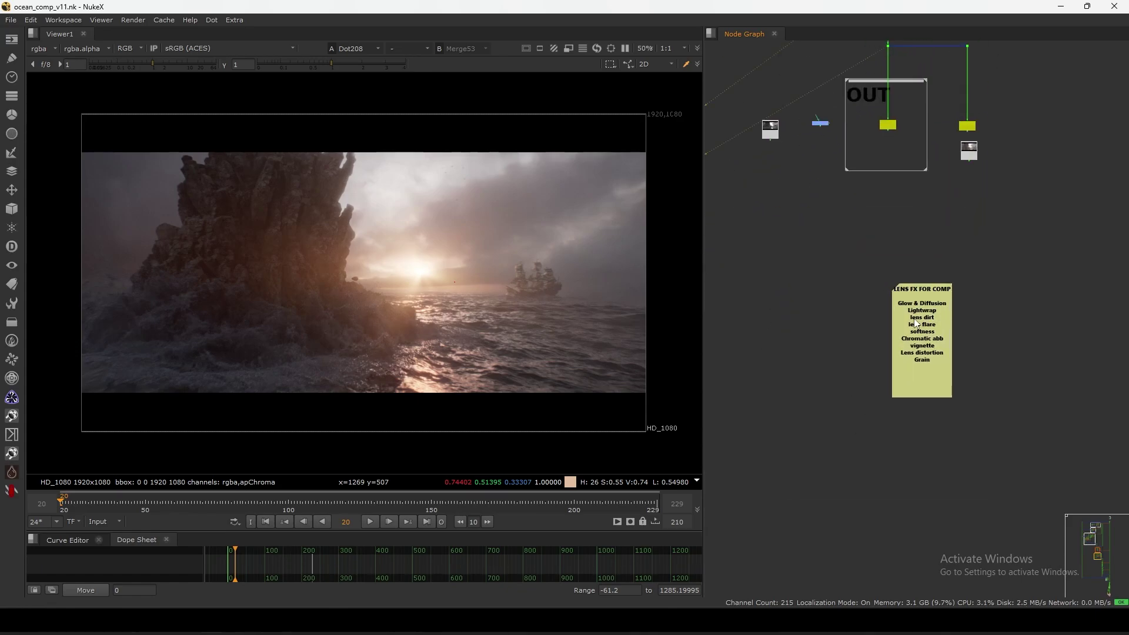
pyautogui.moveTo(922, 341); pyautogui.dragTo(912, 338)
pyautogui.scroll(-1, 896, 330)
pyautogui.scroll(-1, 887, 355)
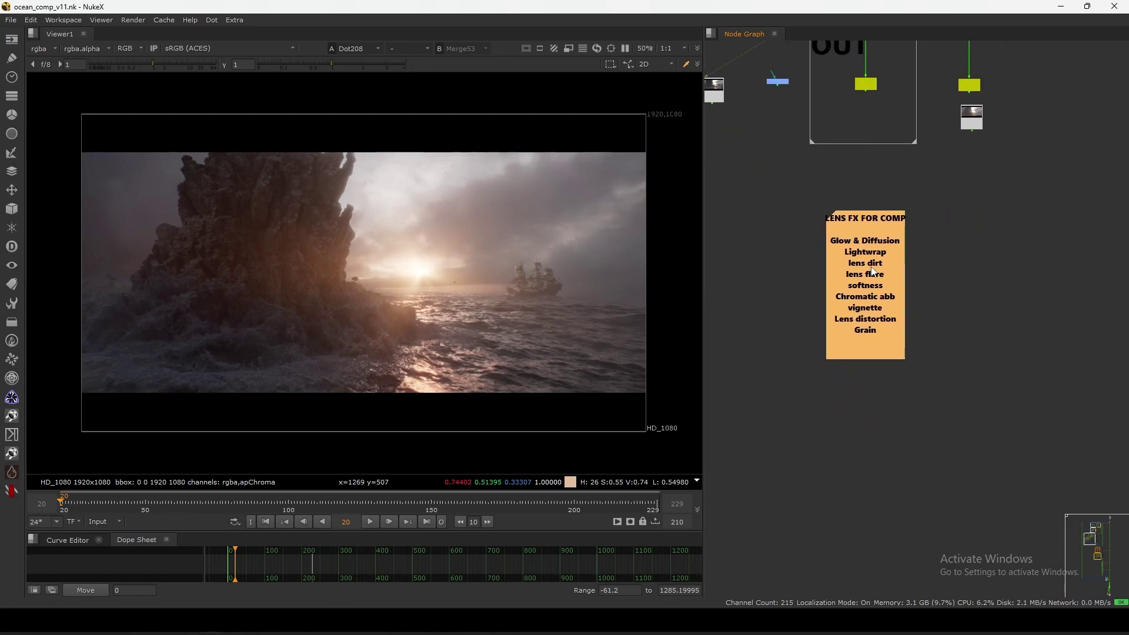
pyautogui.scroll(2, 908, 271)
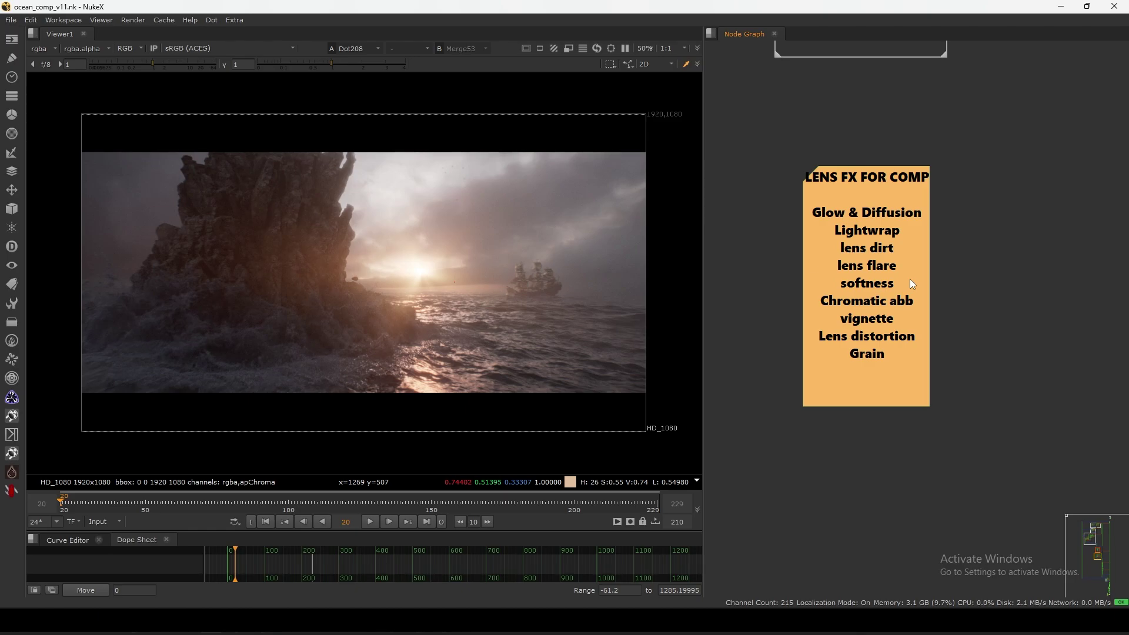
pyautogui.moveTo(879, 211); pyautogui.dragTo(895, 268, button='middle')
pyautogui.moveTo(896, 270); pyautogui.dragTo(886, 263)
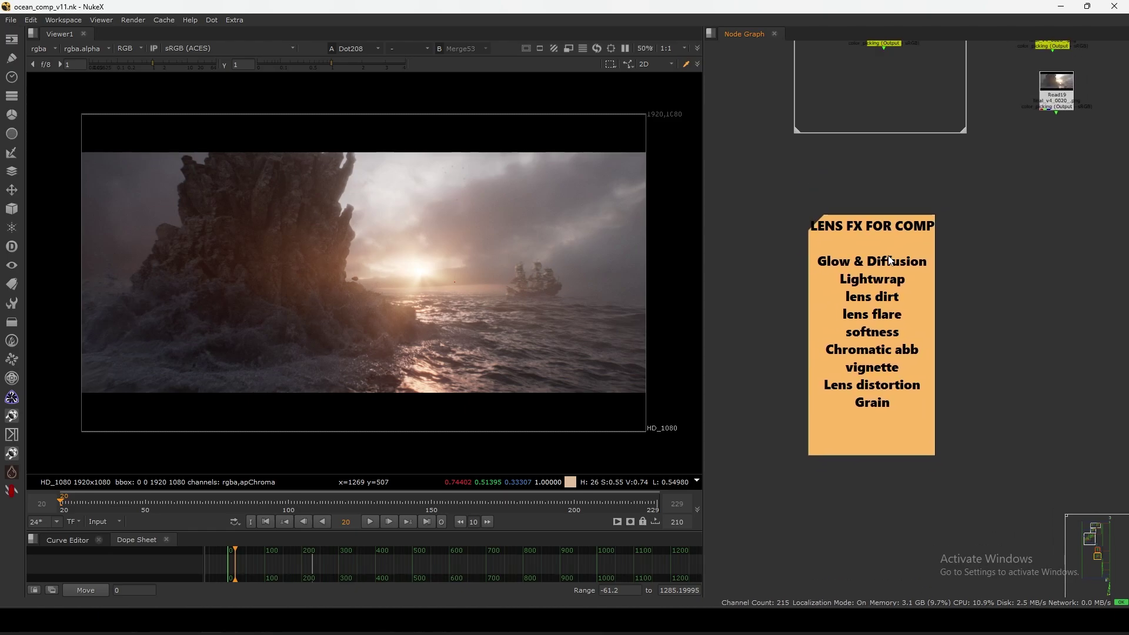